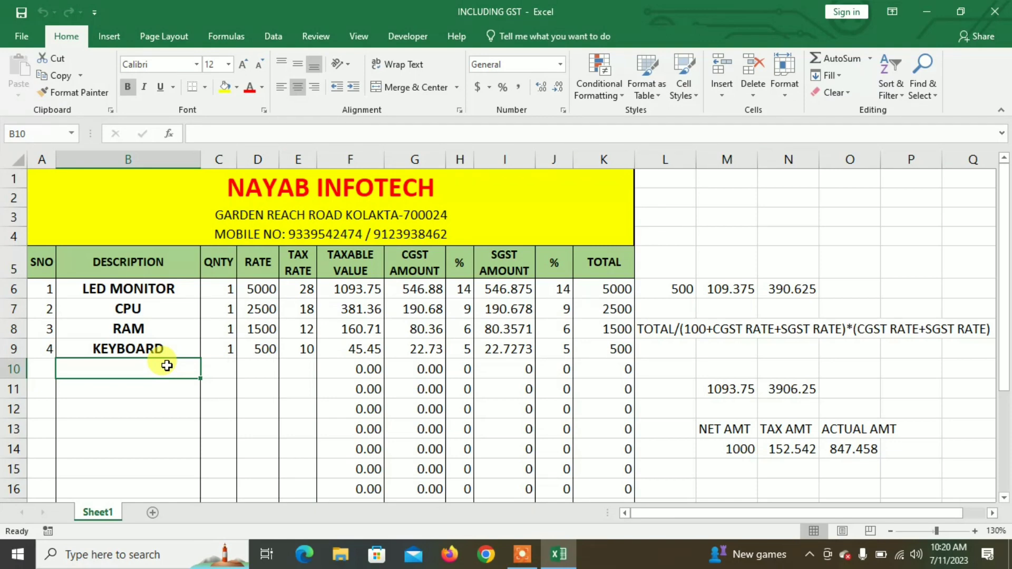
Step: Add the mouse item in row 10 with quantity 1, rate 200 and 18% tax
text(mouse)
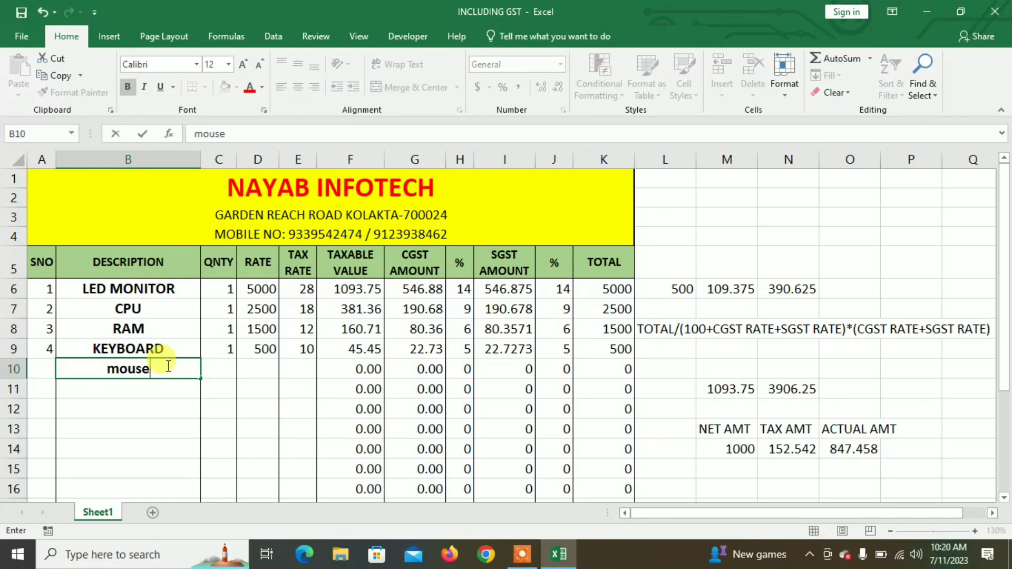
key(Tab)
text(1)
key(Tab)
text(2)
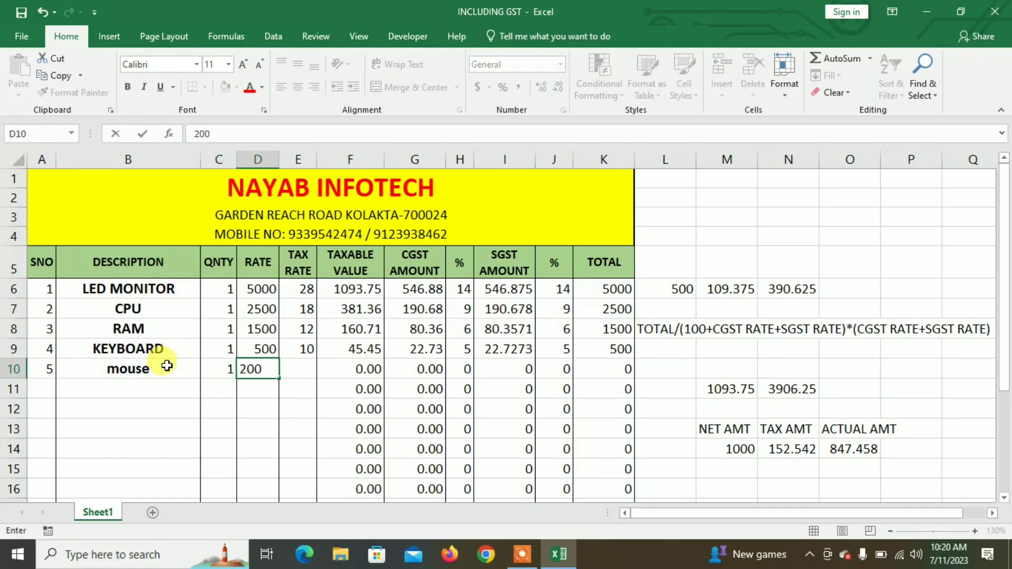
key(Tab)
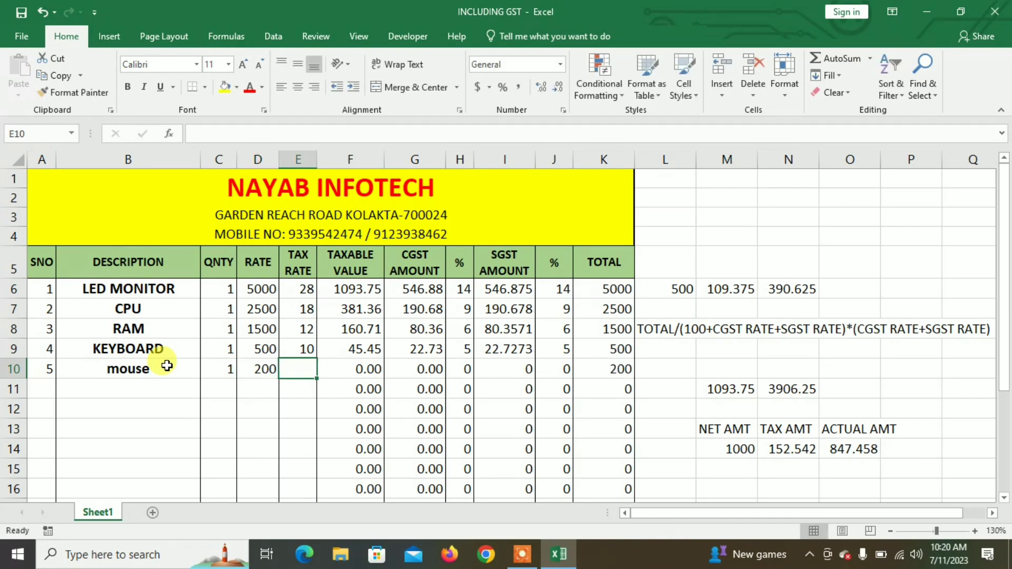
text(1)
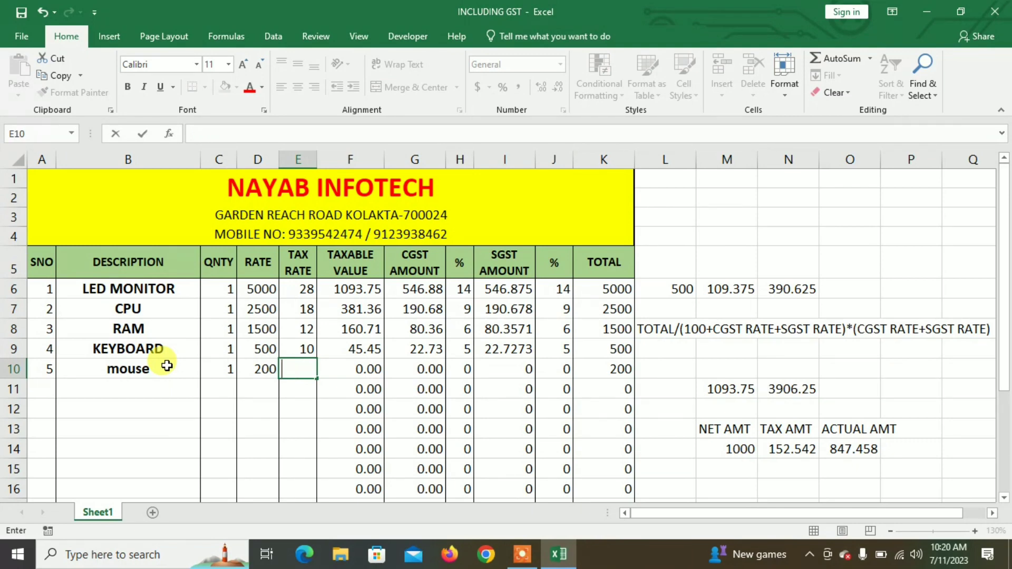
text(8)
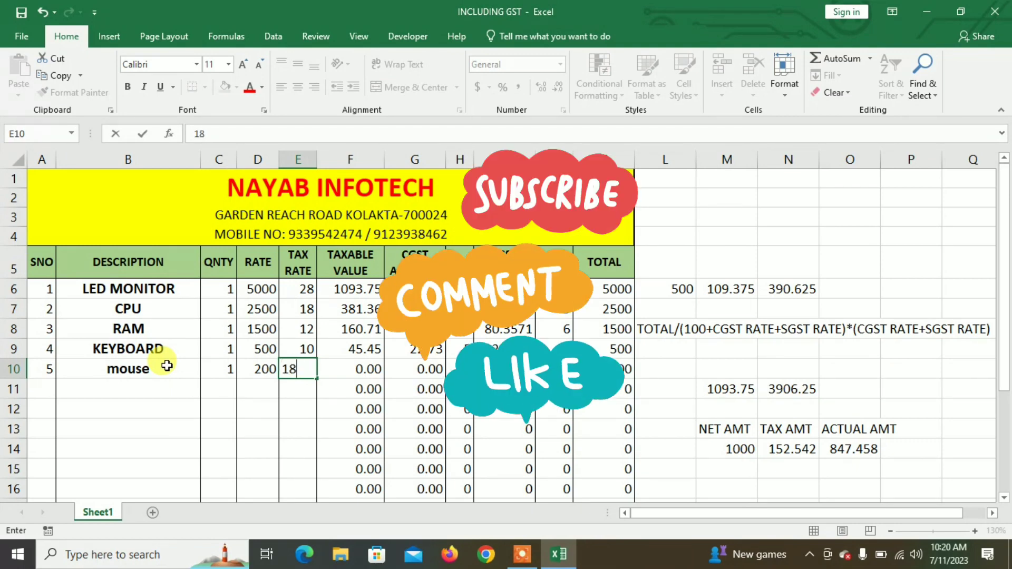
key(Tab)
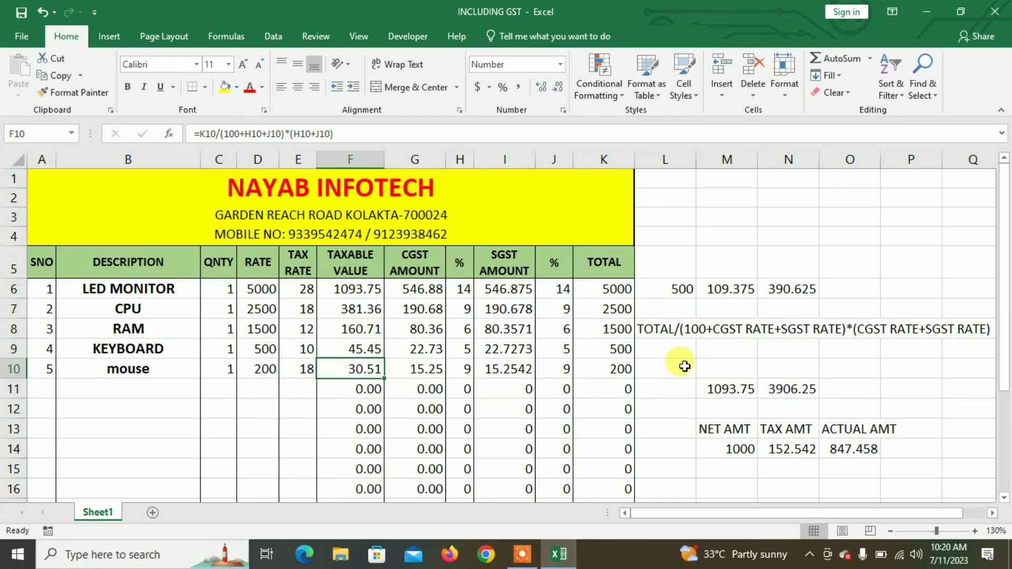
click(684, 367)
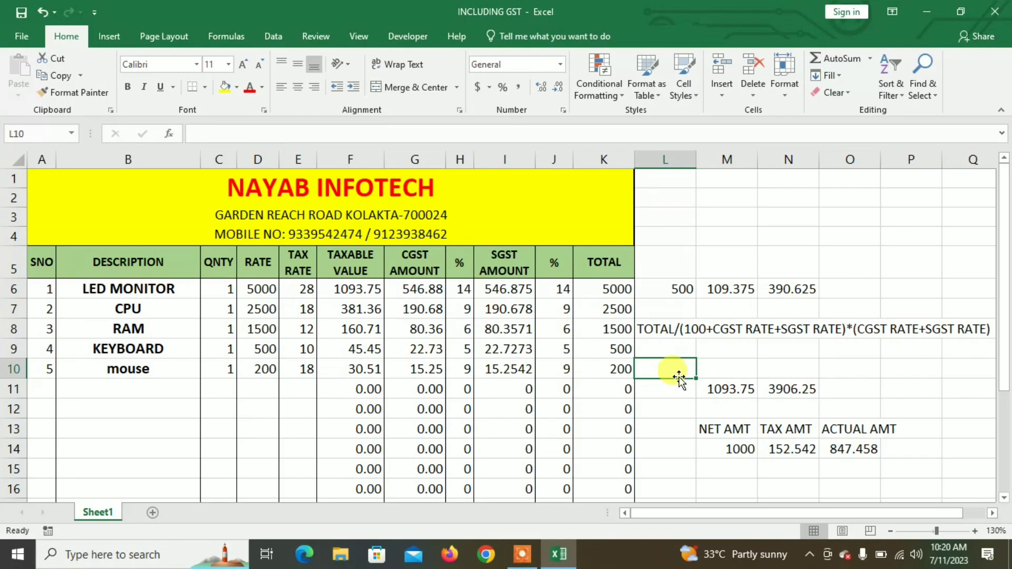
Step: Enter =K10-F10 in L10 to show the mouse row's total minus taxable value, 169.49
text(=)
click(610, 370)
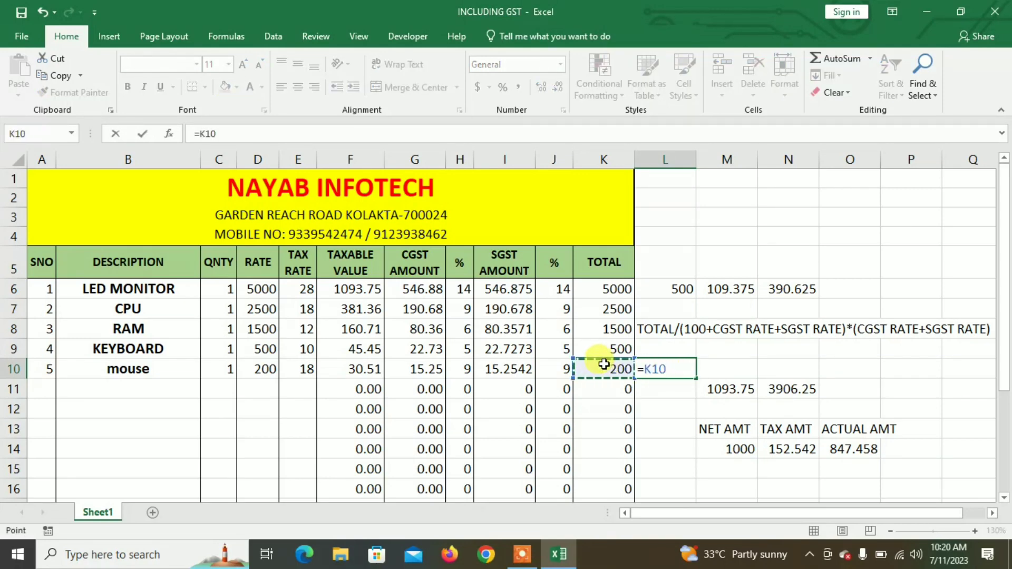
text(-)
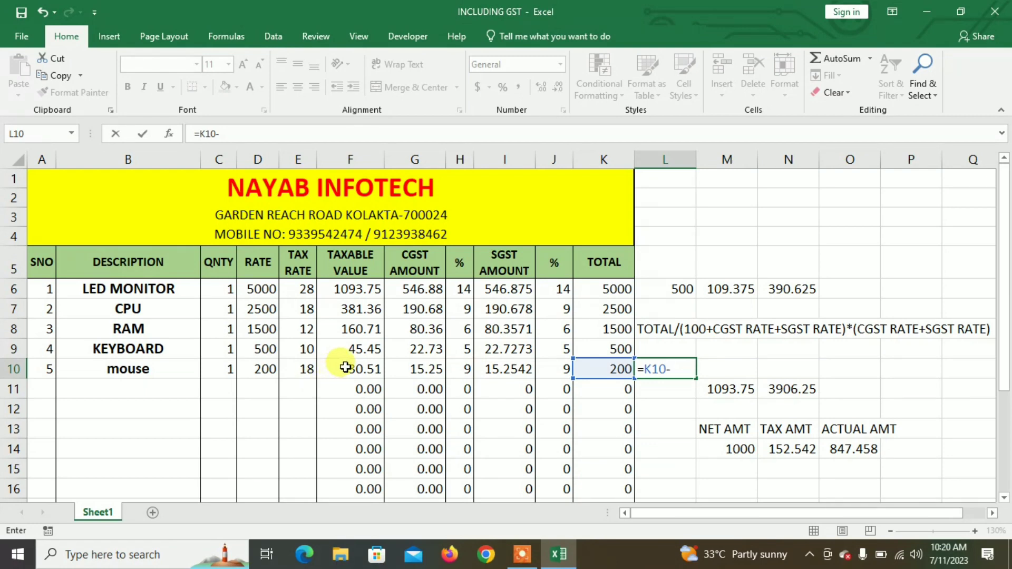
click(345, 368)
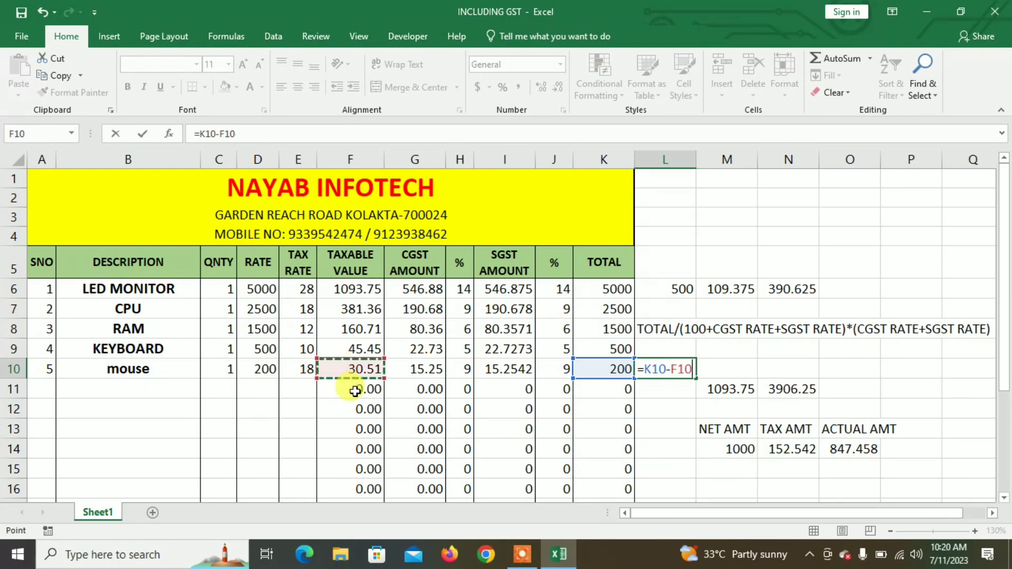
key(Return)
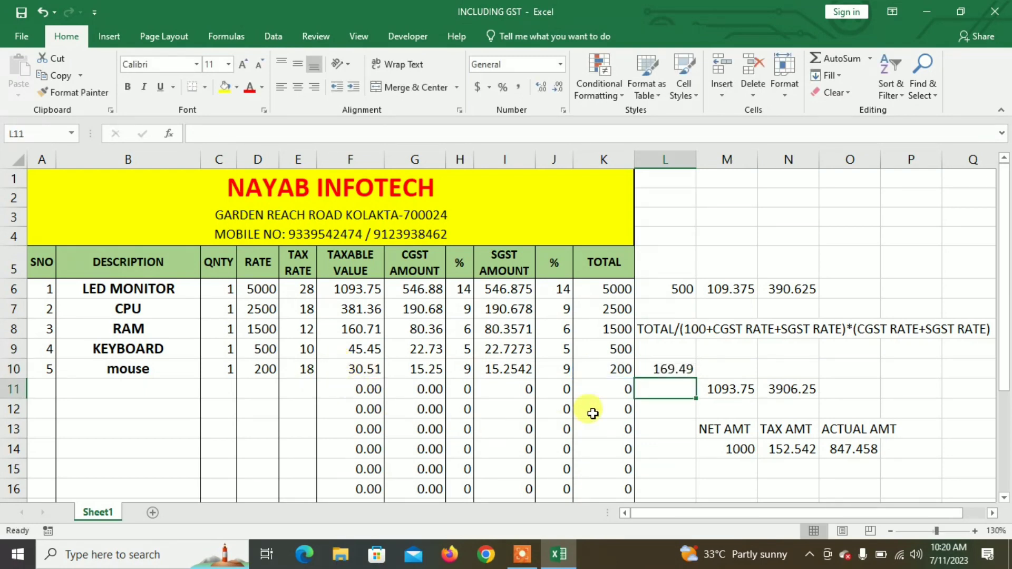
click(674, 369)
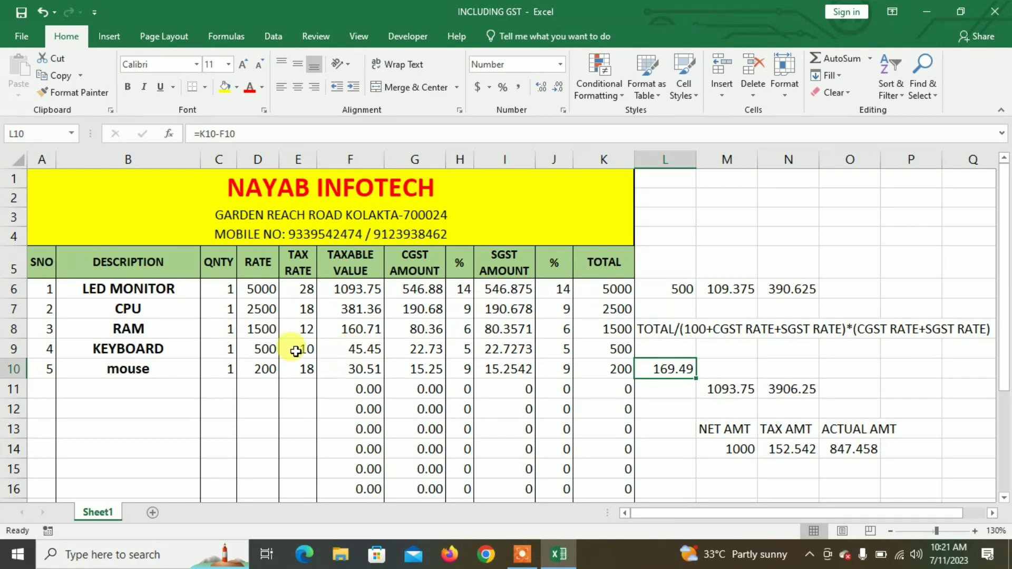
Step: Create a new blank workbook, Book1, with Ctrl+N
click(17, 41)
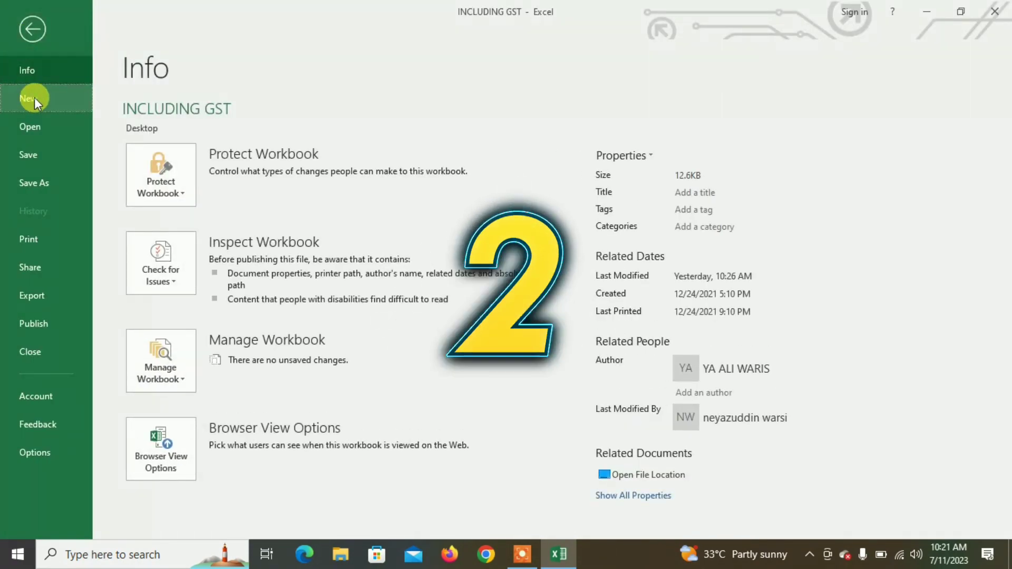
click(33, 98)
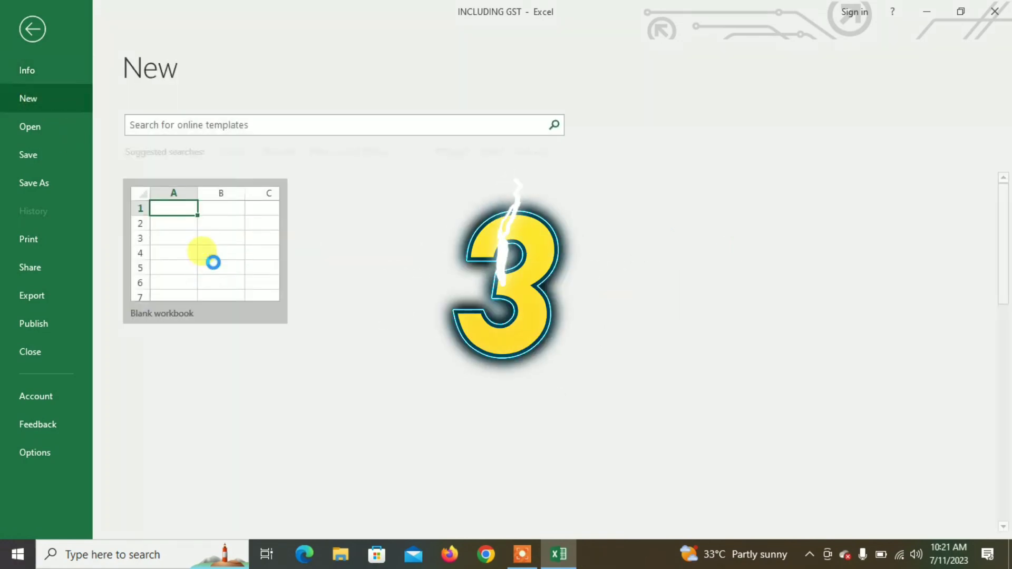
key(Escape)
key(ctrl+n)
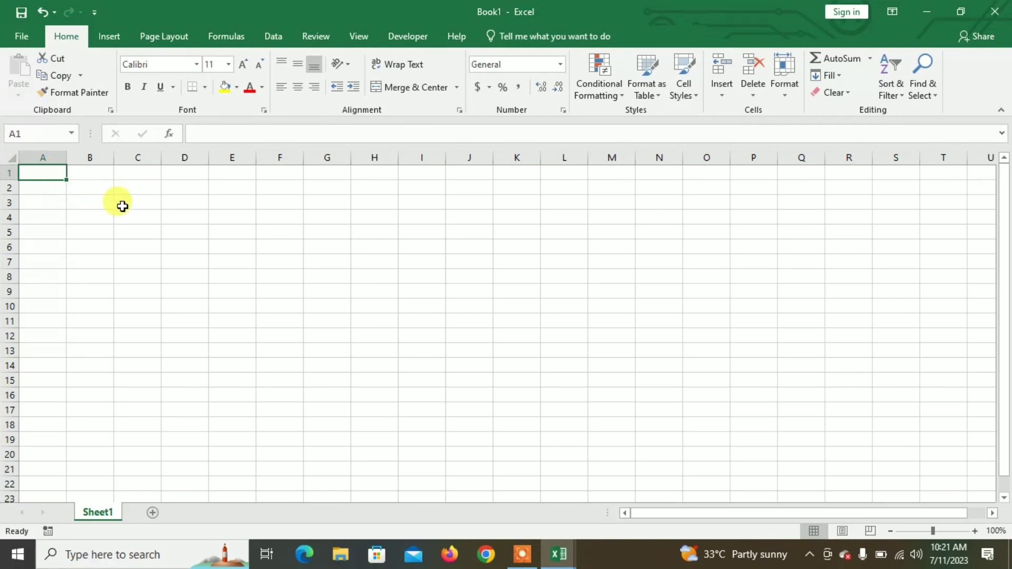
scroll(134, 226, up, 5)
scroll(135, 228, up, 2)
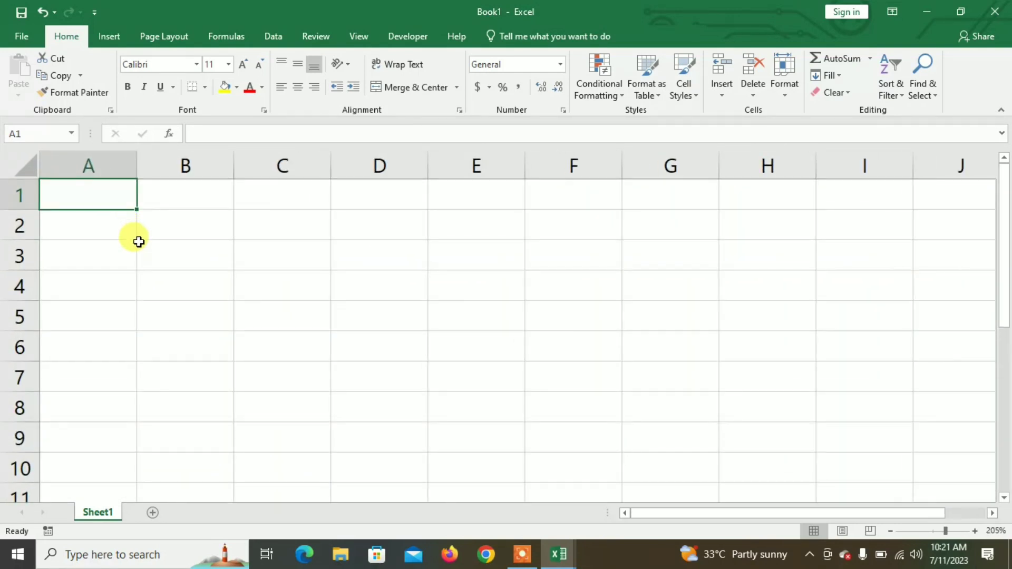
Step: Erase the stray text in A1 and switch back to the INCLUDING GST invoice
text(sno)
key(BackSpace)
key(BackSpace)
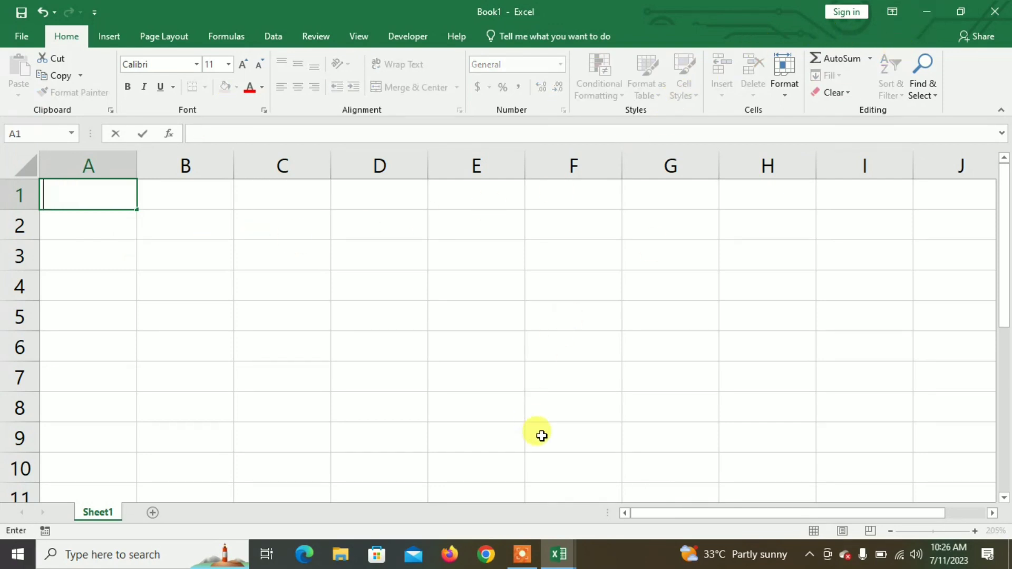
click(558, 553)
click(494, 509)
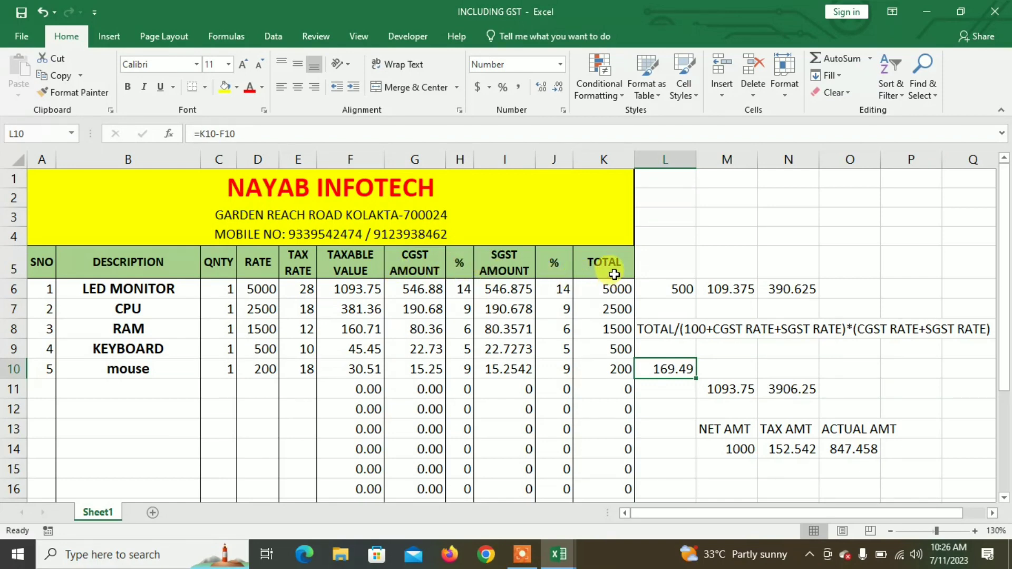
Step: In Book1, merge A1:A2 with wrapped, top-aligned text
mouse_move(559, 559)
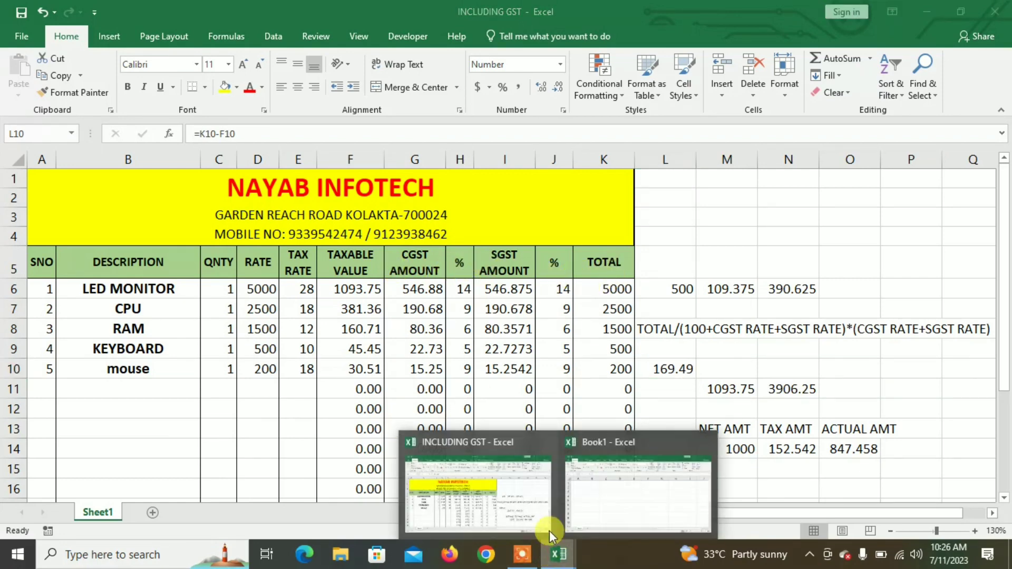
click(601, 509)
drag(102, 193, 103, 223)
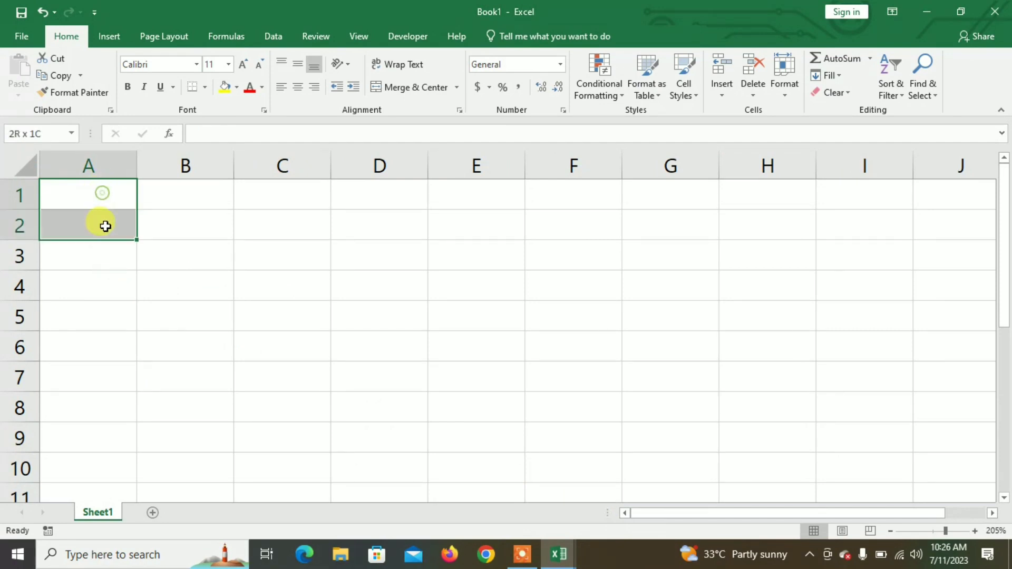
click(390, 87)
click(397, 65)
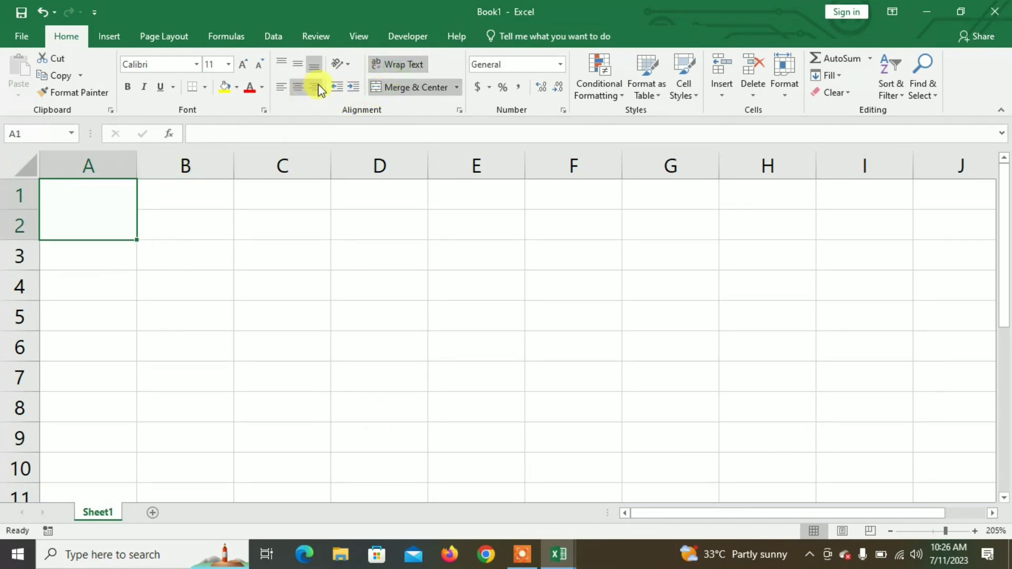
click(281, 63)
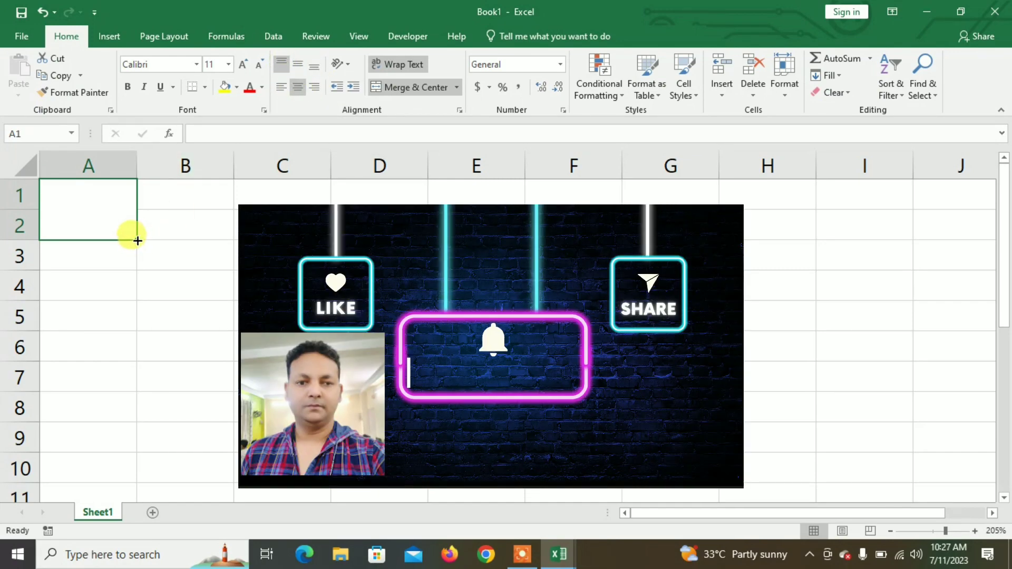
Step: Copy the merged header format across to column K
drag(143, 245, 807, 232)
click(149, 348)
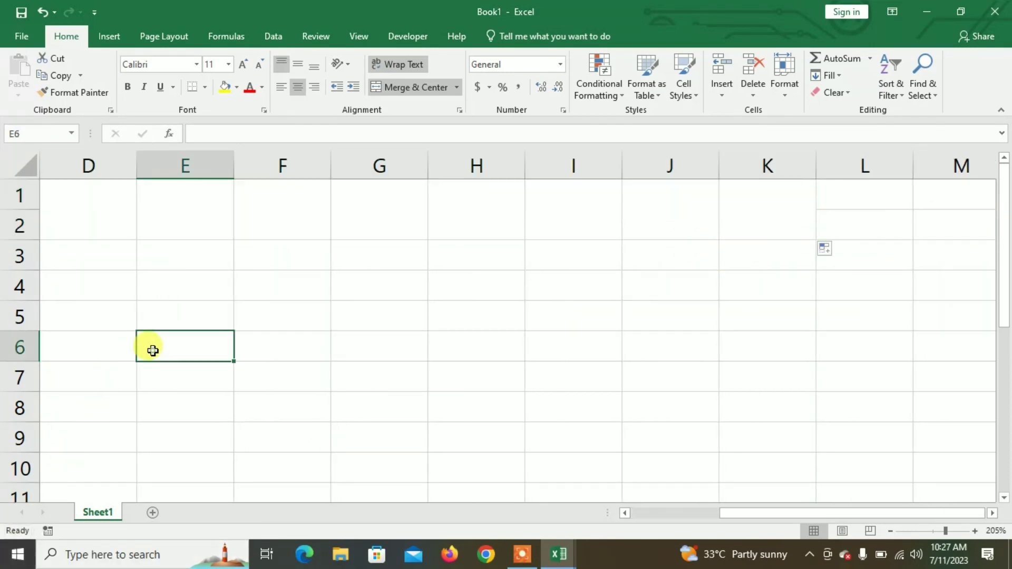
scroll(145, 347, down, 2)
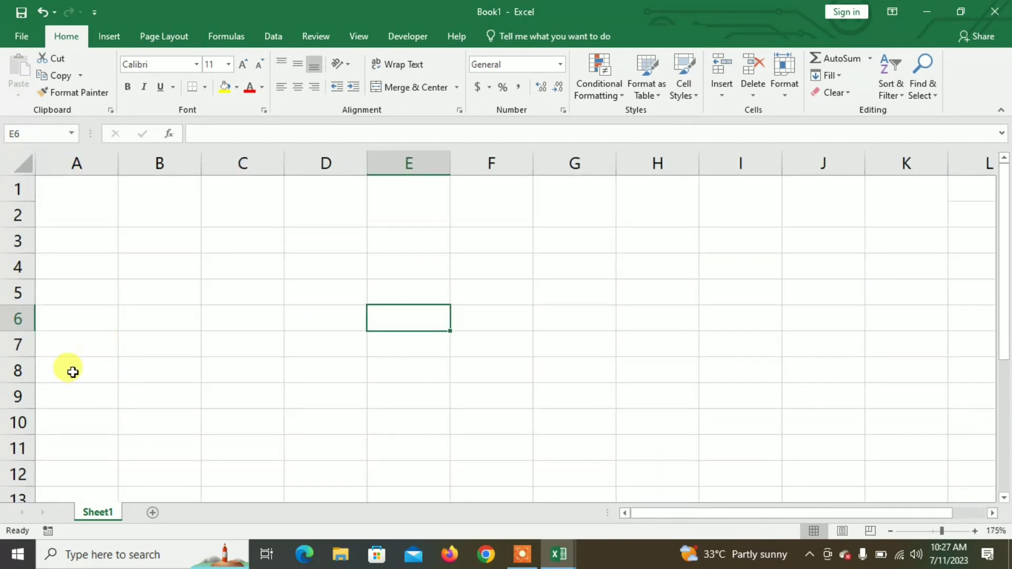
click(80, 206)
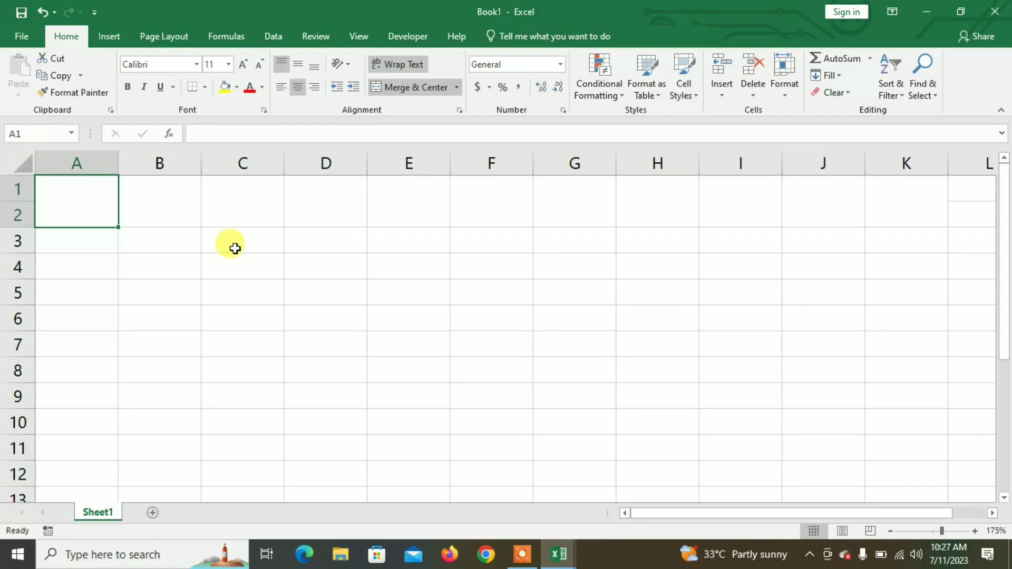
Step: Enter the headings SNO and DESCRIPTION in A1 and B1
text(sno)
key(BackSpace)
key(BackSpace)
key(BackSpace)
text(SNO)
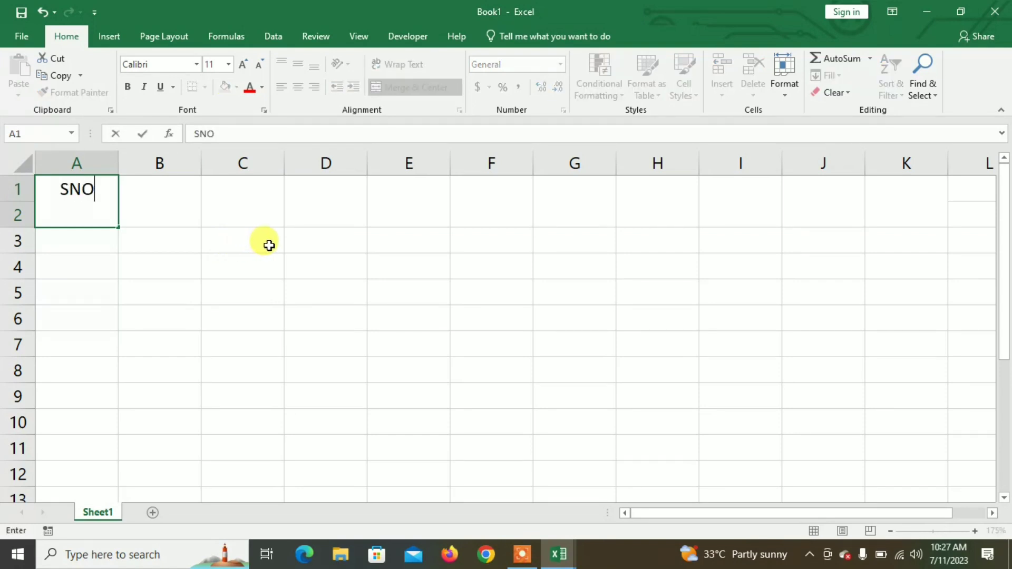
key(Tab)
text(DESXRI)
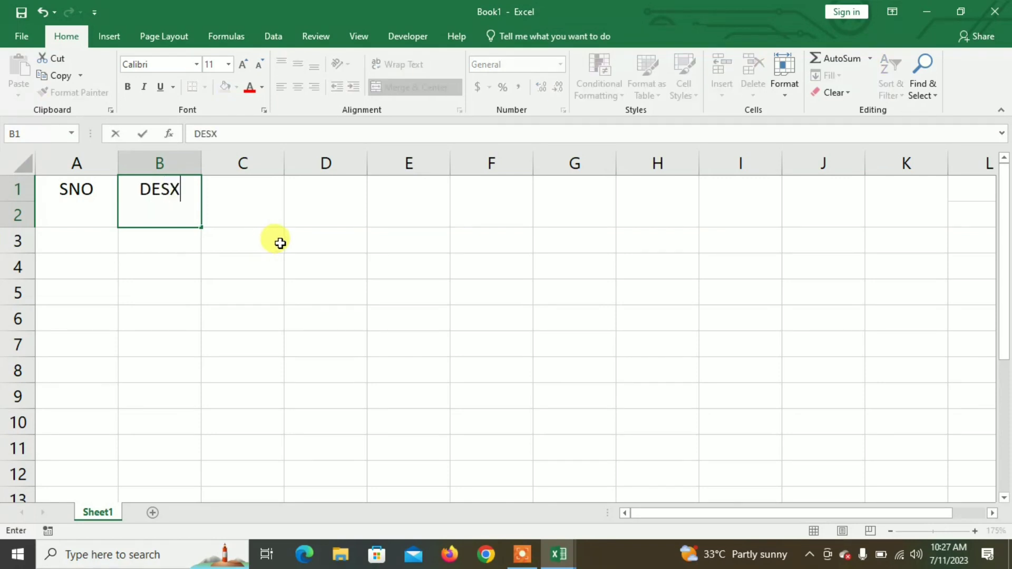
key(BackSpace)
key(BackSpace)
key(BackSpace)
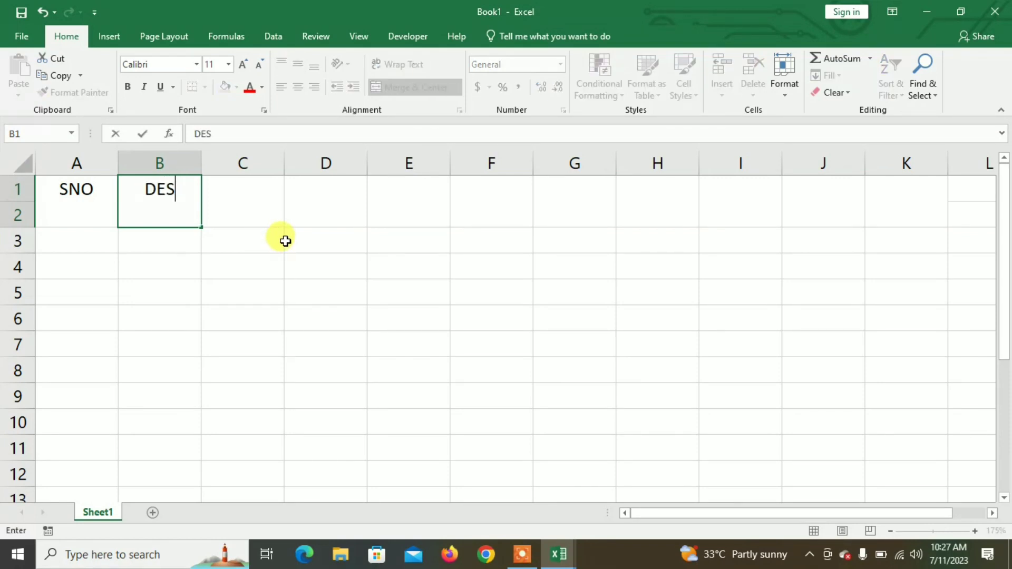
text(CRIPTION)
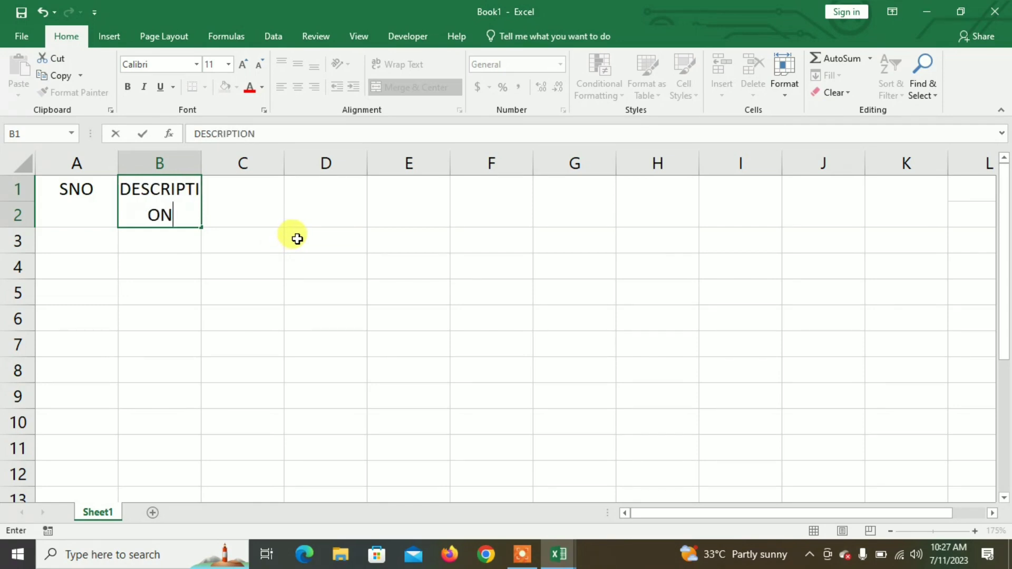
key(Tab)
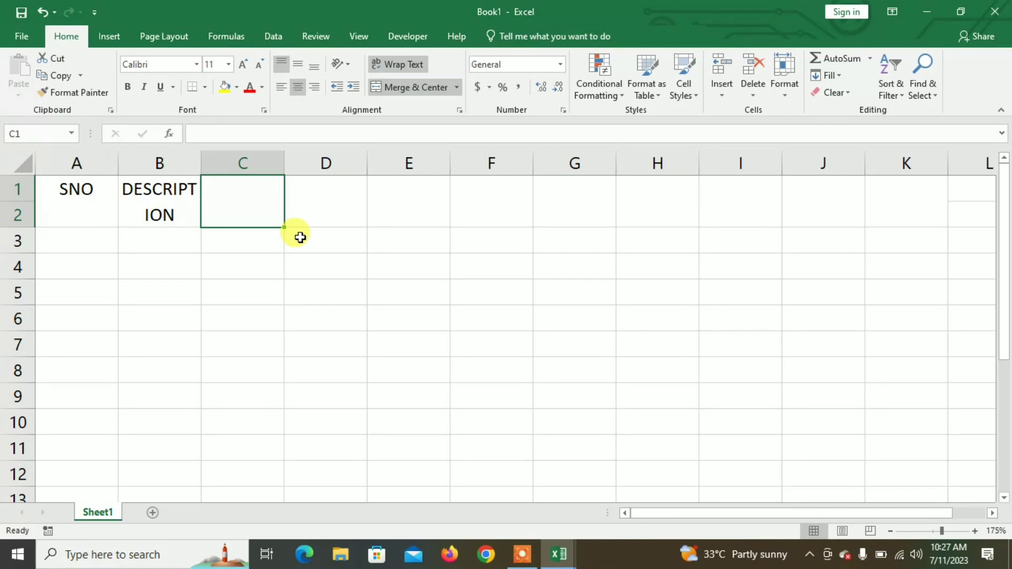
Step: Add the headings QNTY, RATE, TAX RATE and TAXABLE VALUE
text(QNTY)
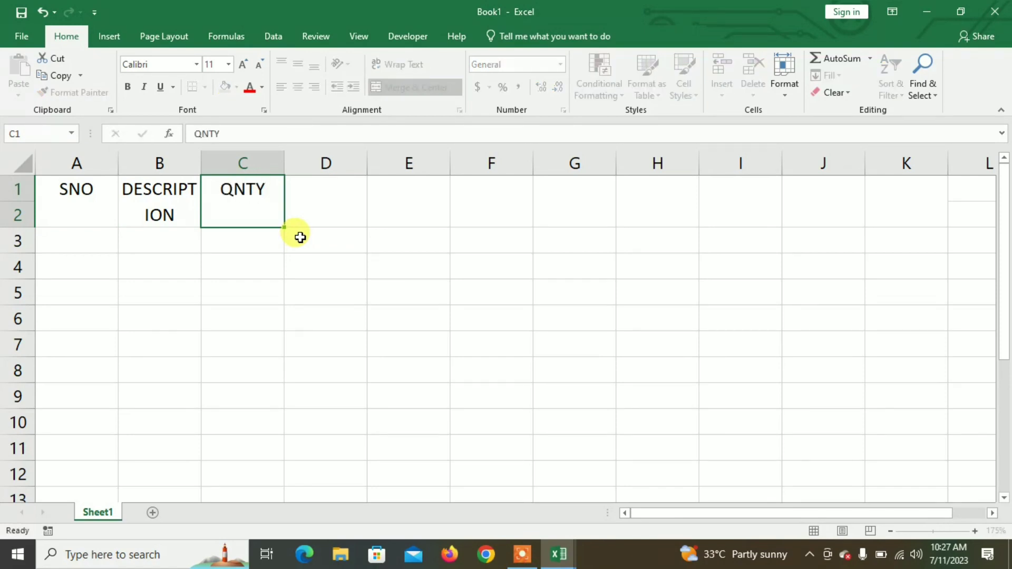
key(Tab)
text(RATE)
key(Tab)
text(TAX RATE)
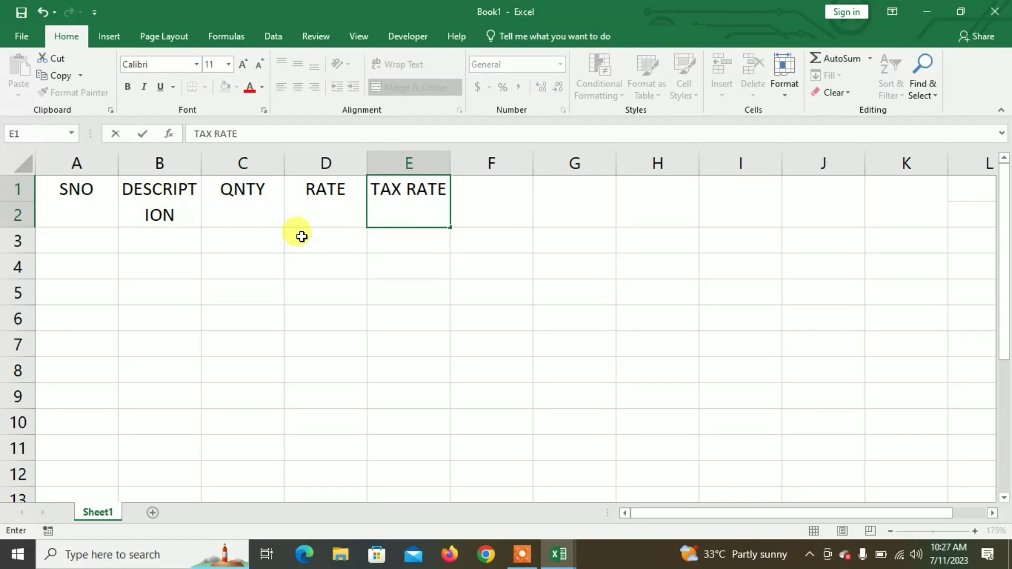
key(Tab)
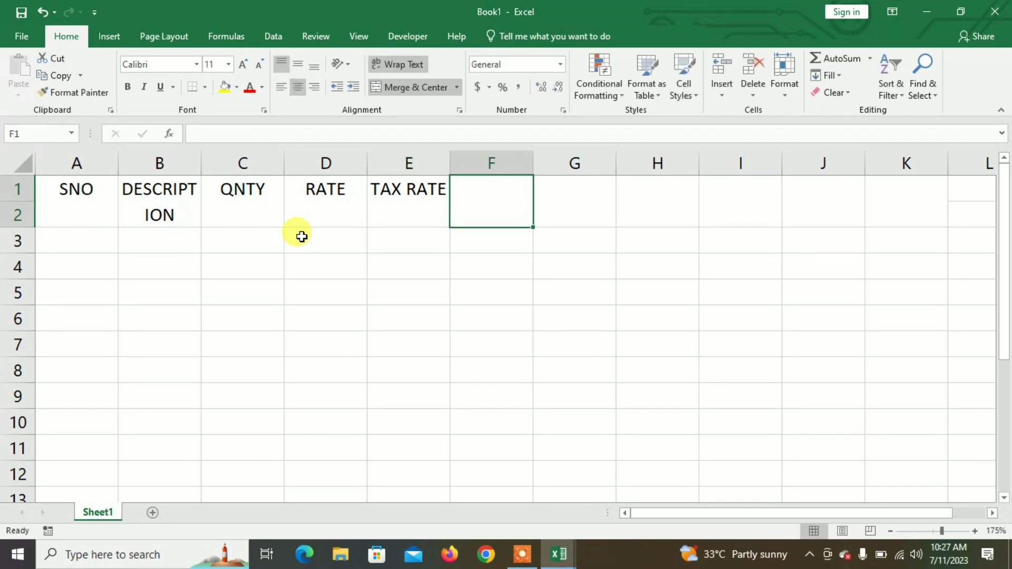
text(TAV)
key(BackSpace)
text(XAB)
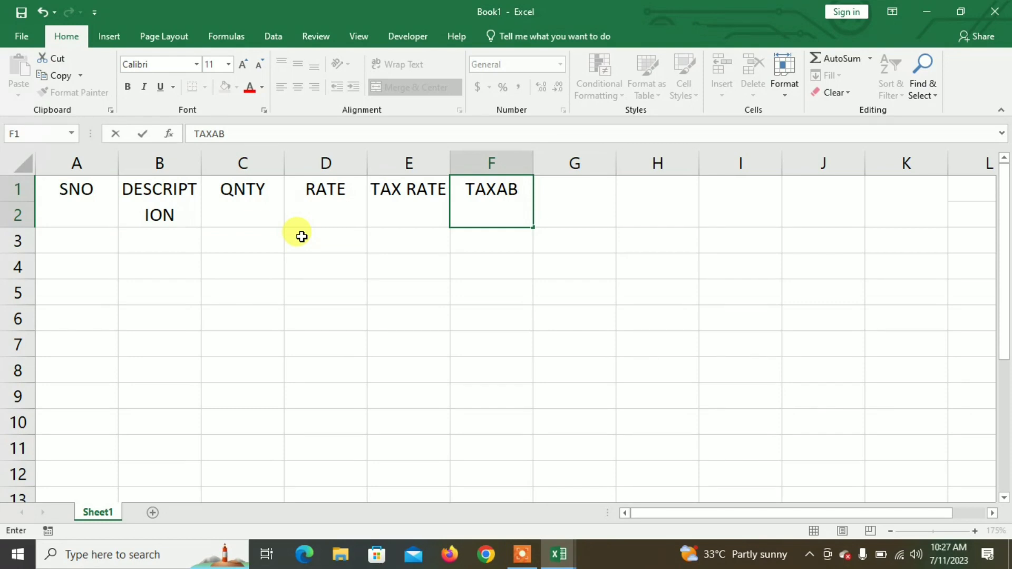
text(LE)
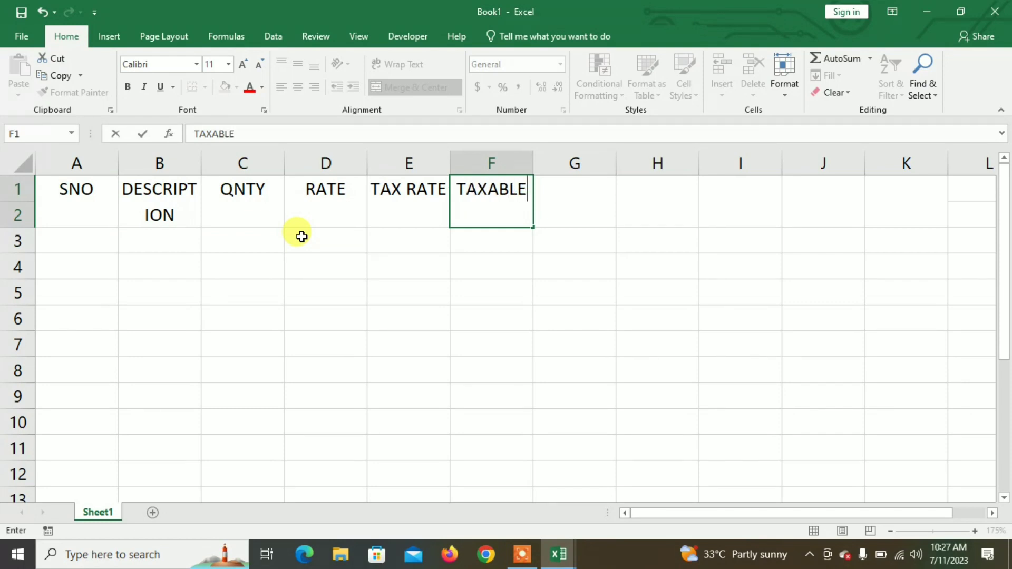
text( VALUE)
key(Tab)
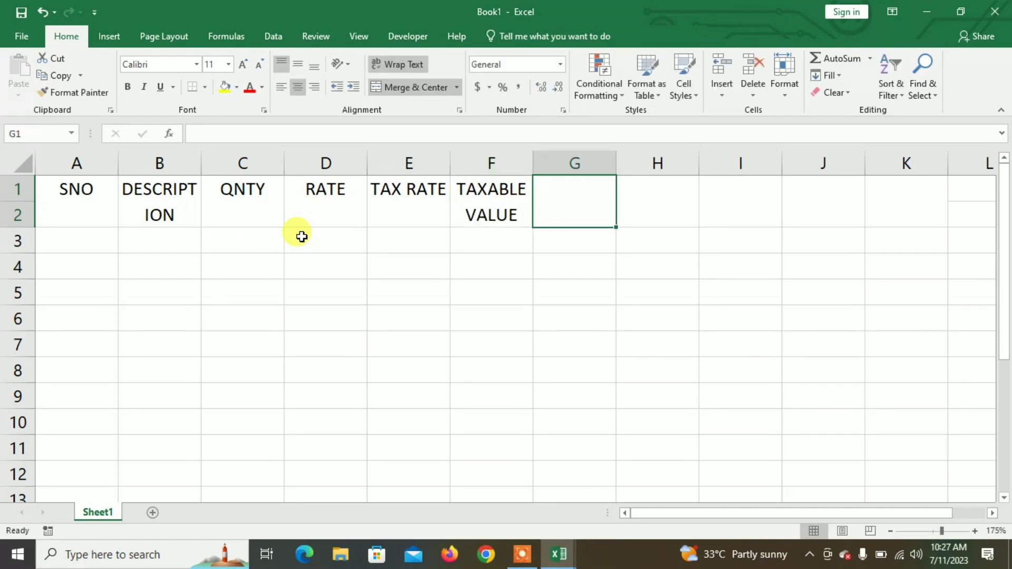
Step: Add the headings CGST VALUE, %, SGST VALUE, % and NET AMOUNT
text(CGST)
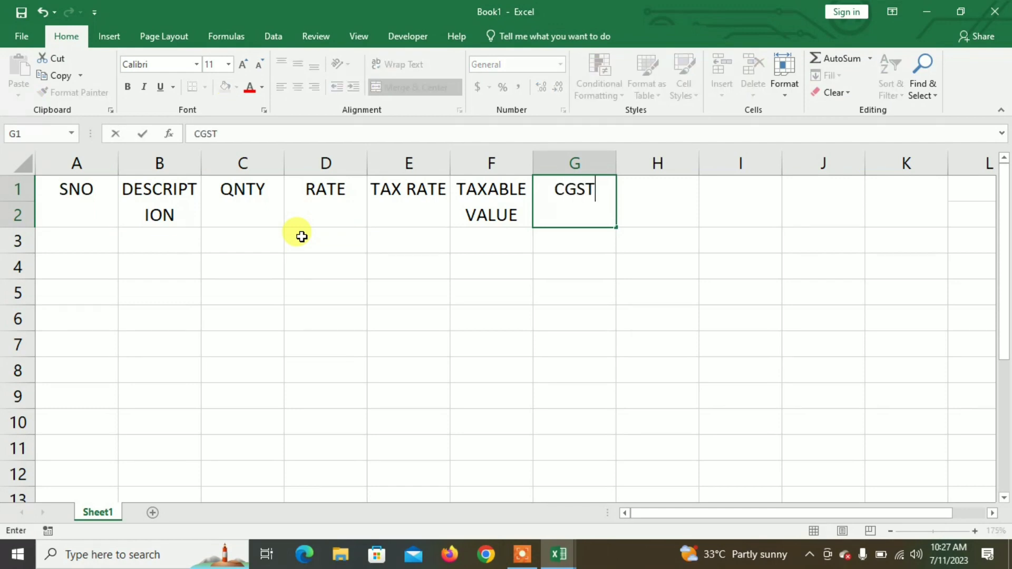
text( VALUE)
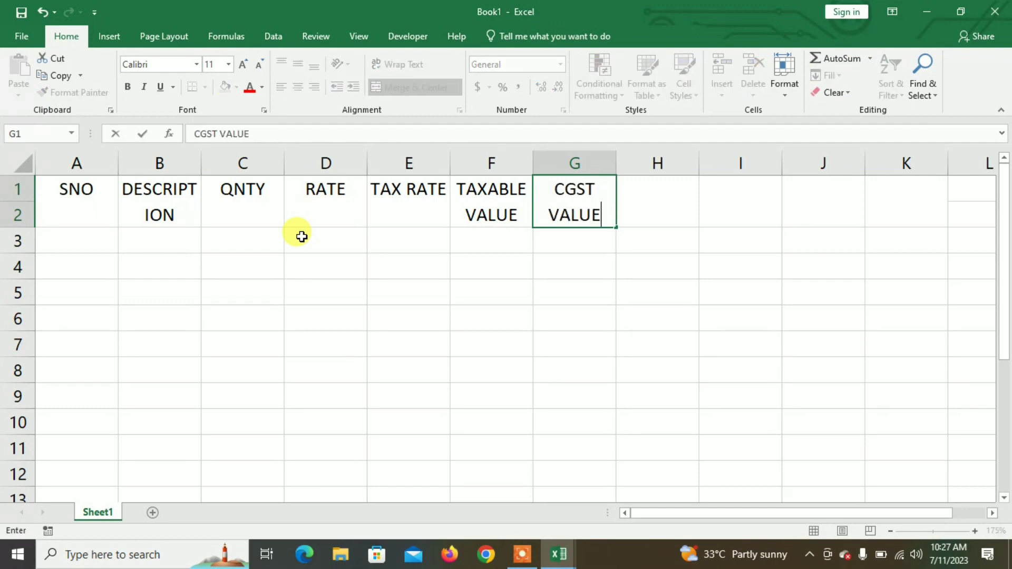
key(Tab)
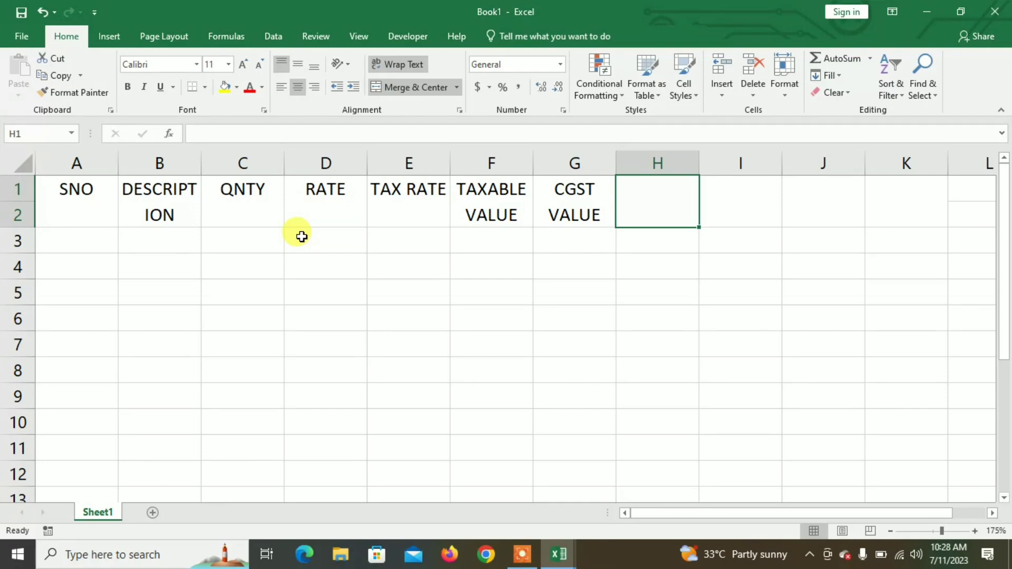
text(%)
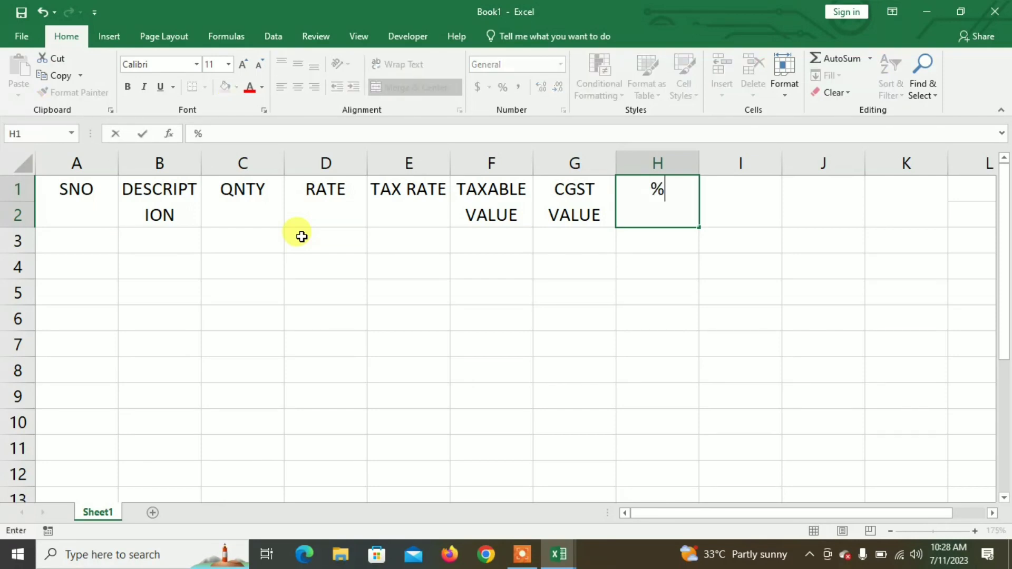
key(Tab)
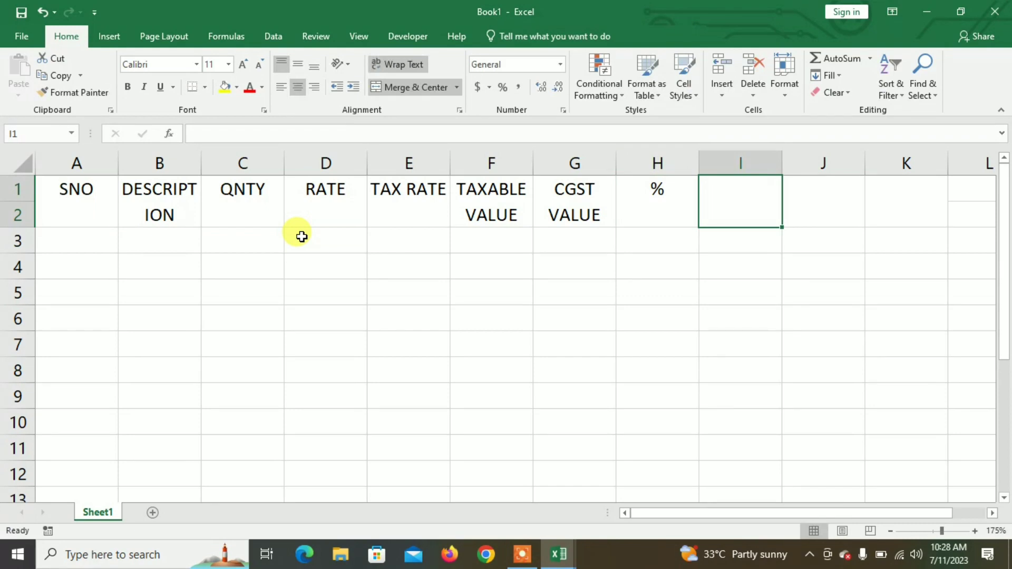
text(SG)
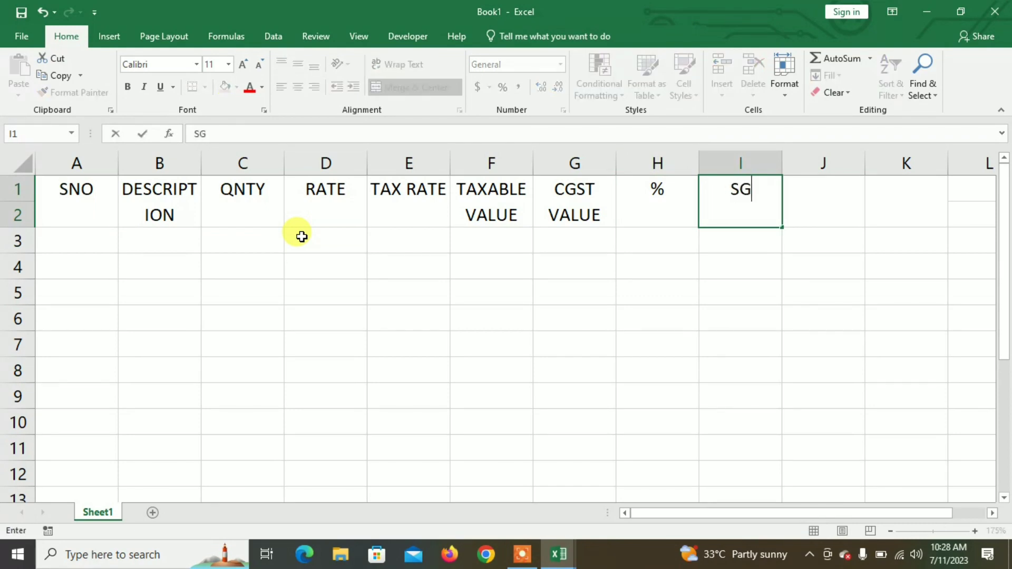
text(ST VALUE)
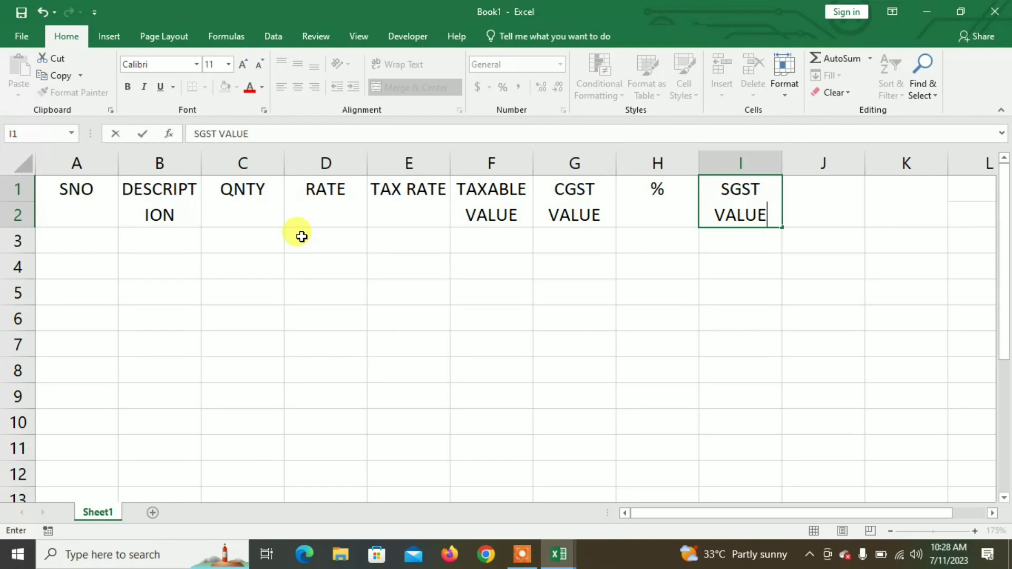
key(Tab)
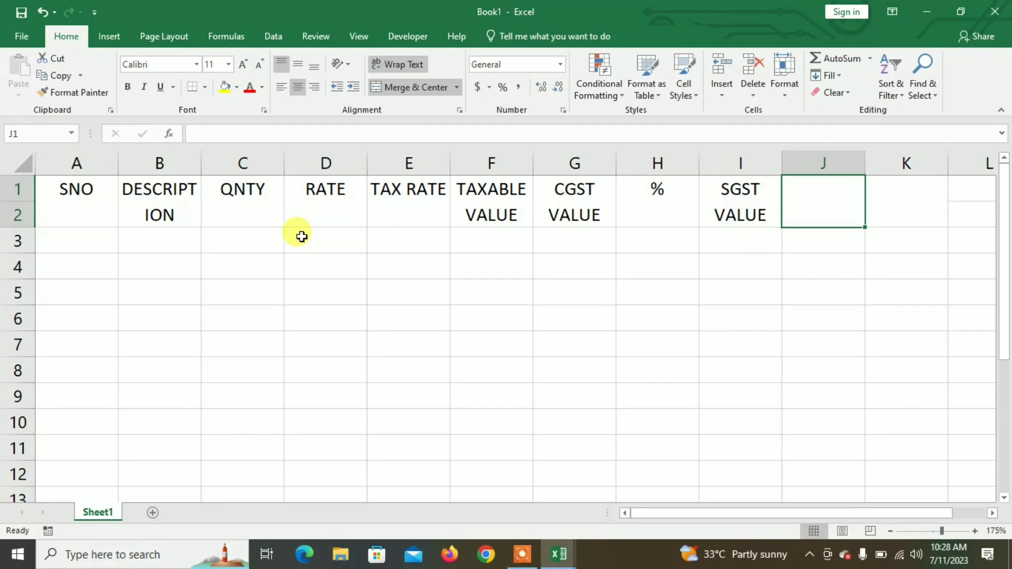
text(%)
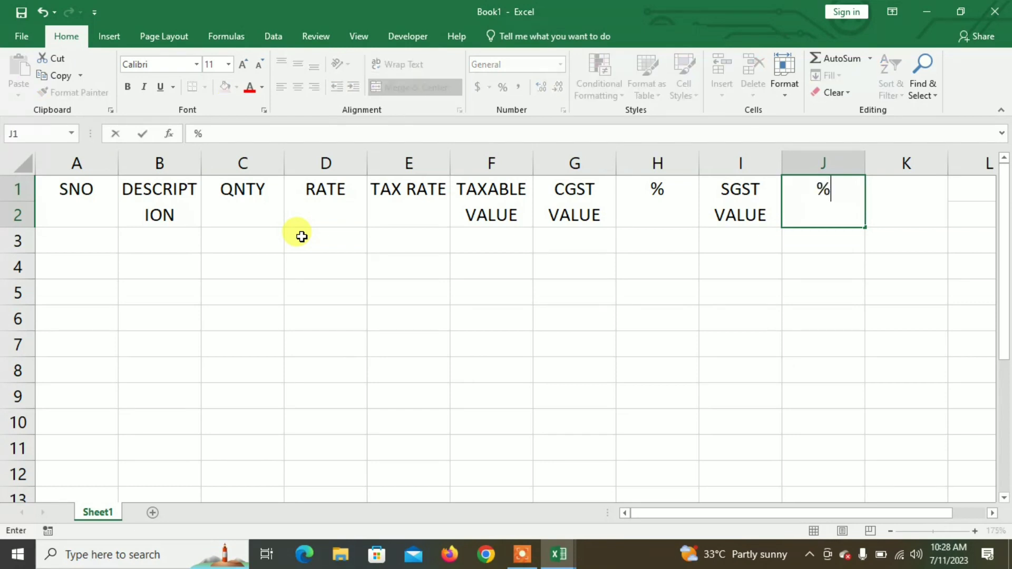
key(Tab)
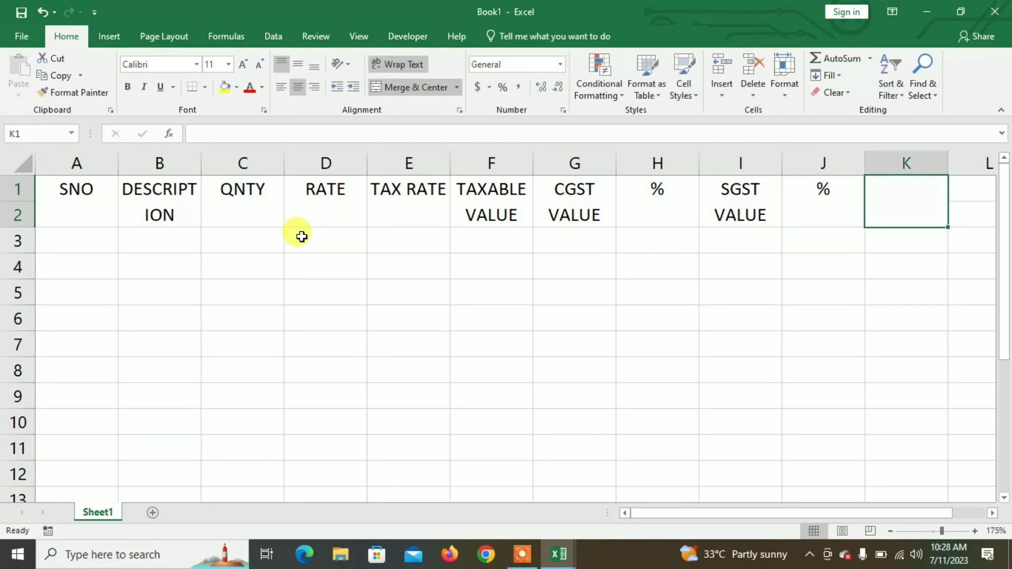
text(NET)
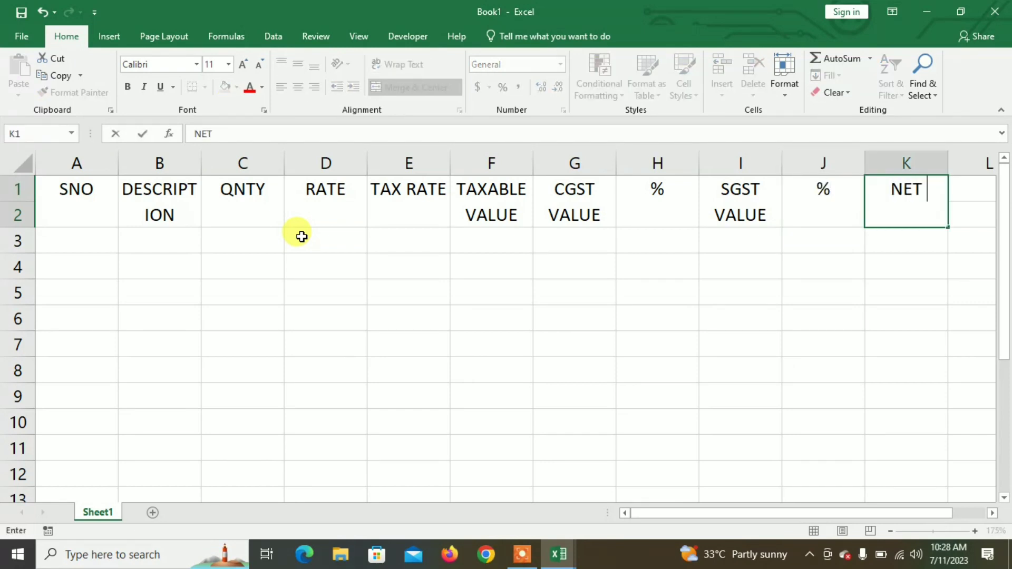
text( AMOUNT)
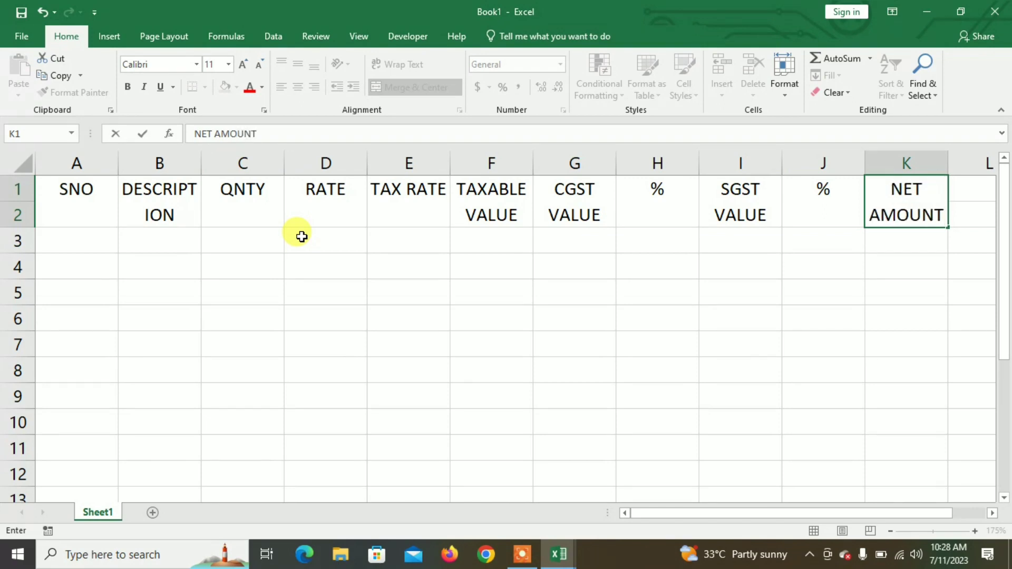
click(443, 161)
Step: Narrow columns E and H, widen B to fit DESCRIPTION, and auto-fit columns J and A
click(422, 287)
drag(448, 164, 421, 163)
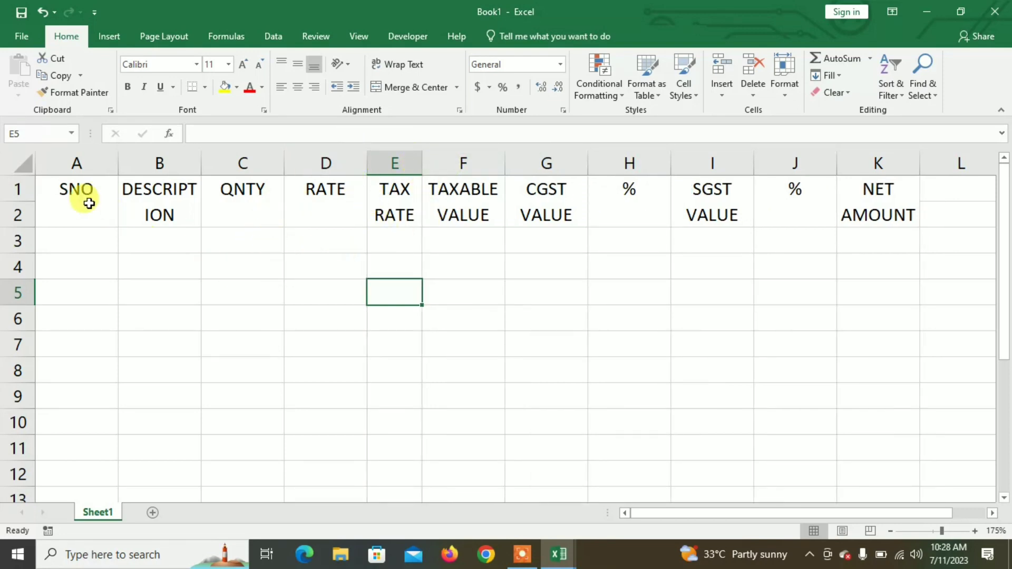
drag(200, 163, 287, 163)
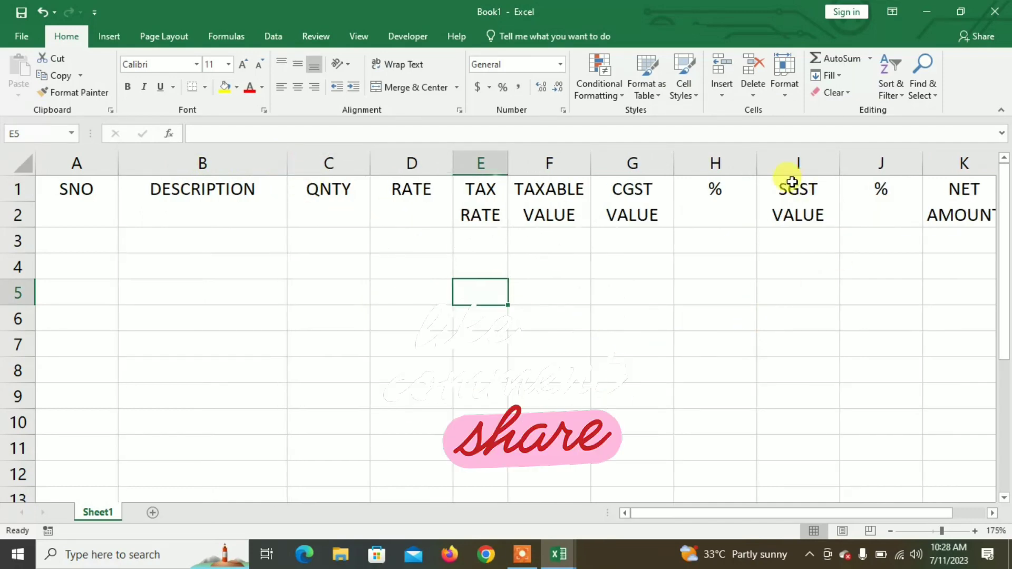
drag(756, 163, 697, 163)
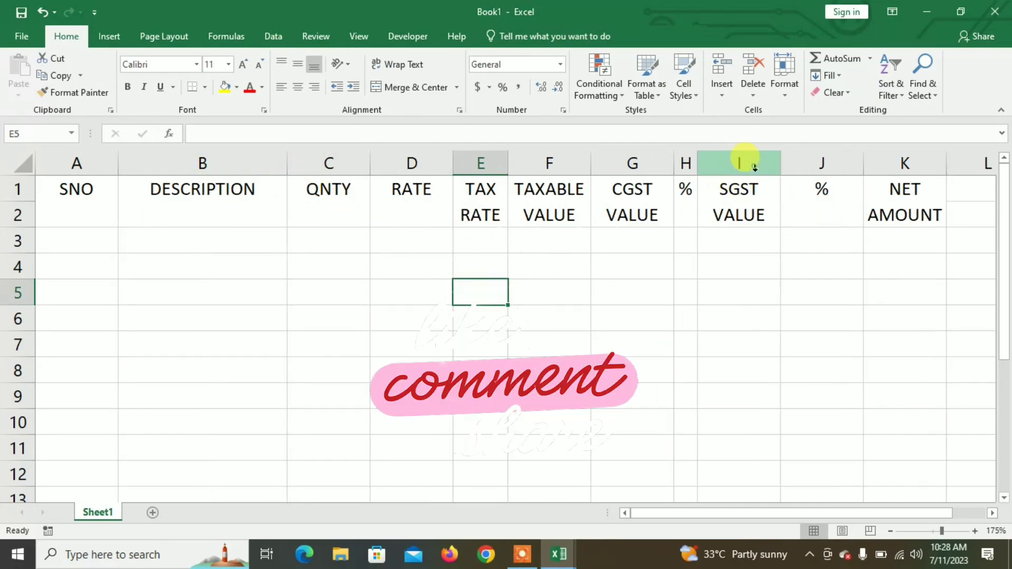
double_click(863, 163)
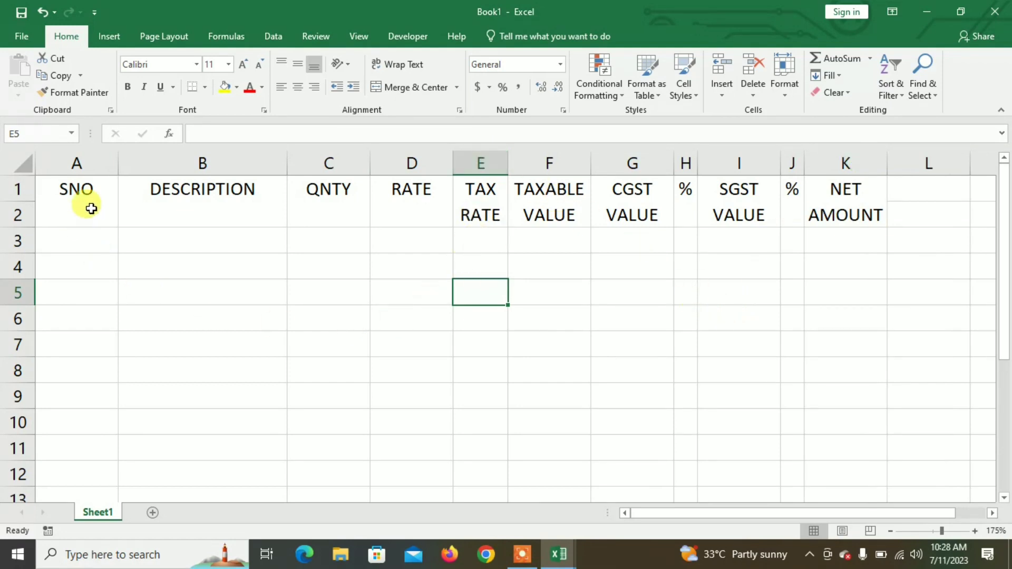
click(124, 183)
click(147, 320)
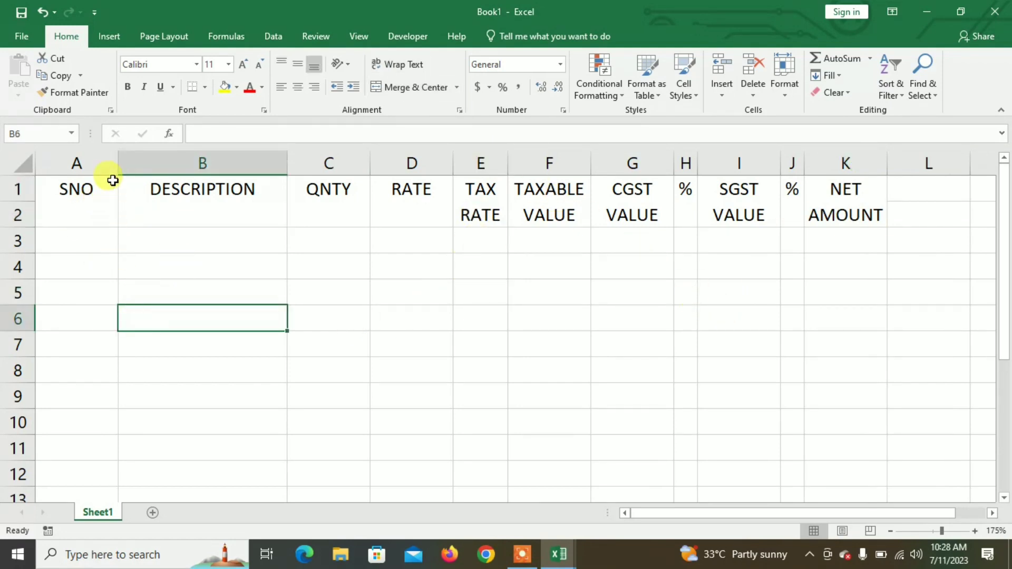
double_click(117, 165)
click(165, 264)
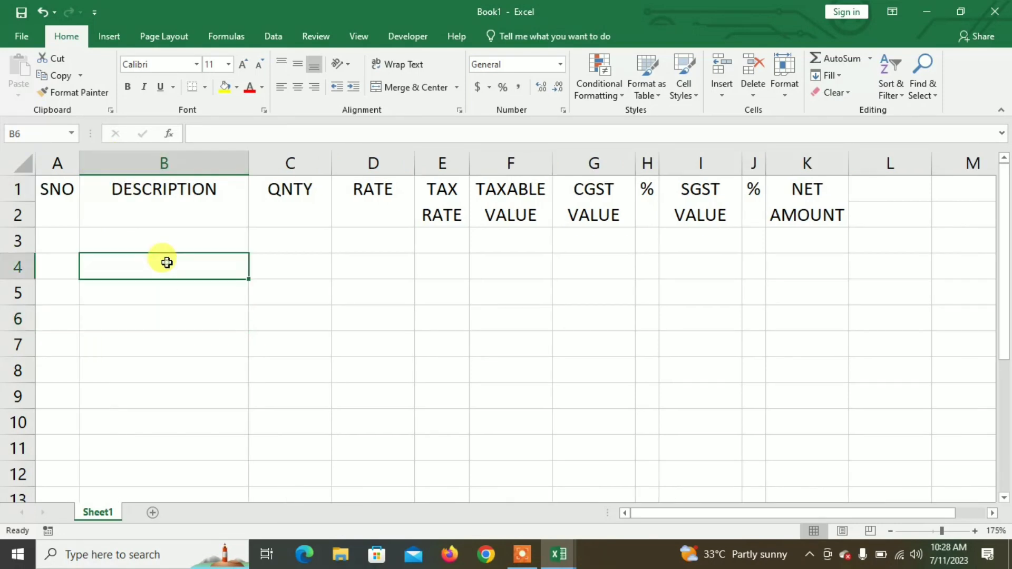
click(68, 240)
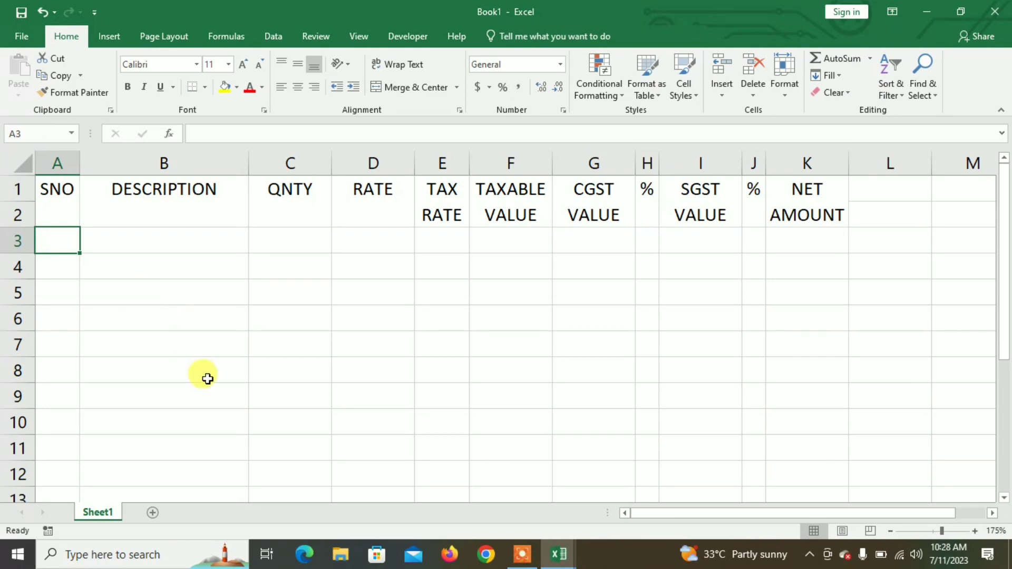
Step: Enter =IF(B3="","",1) in A3 as the first serial number
text(=)
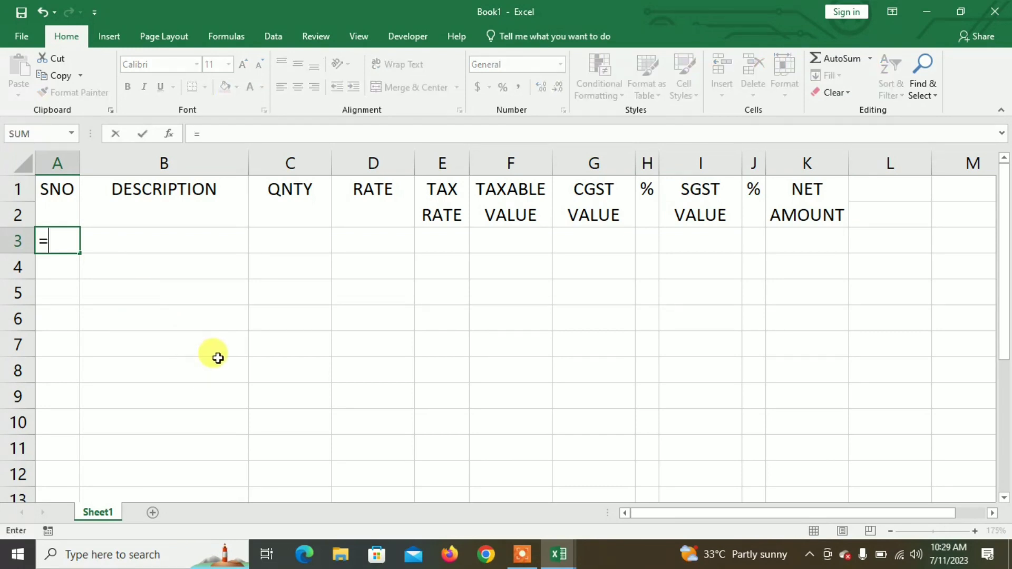
text(IF()
key(Right)
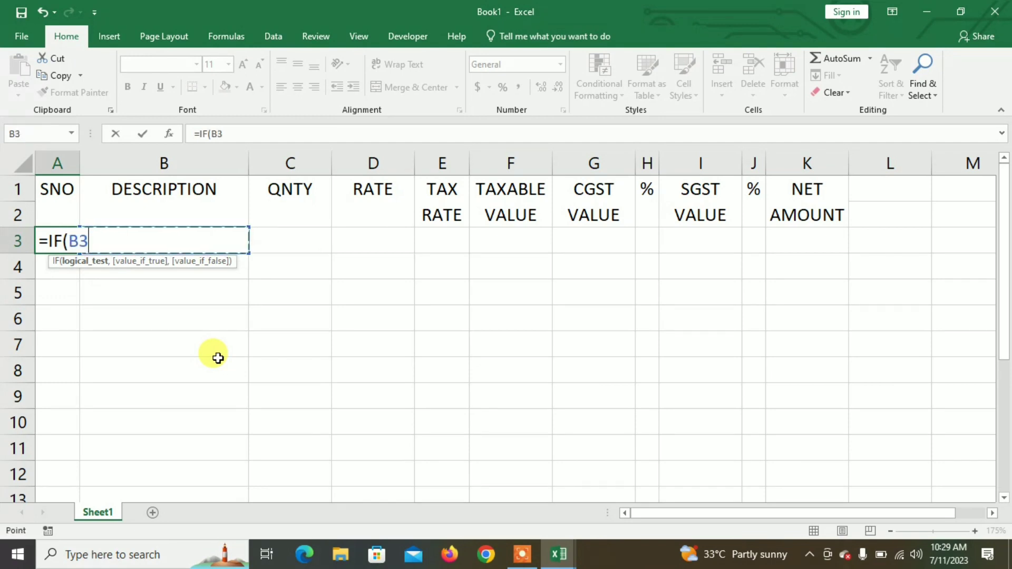
text(="","",1)
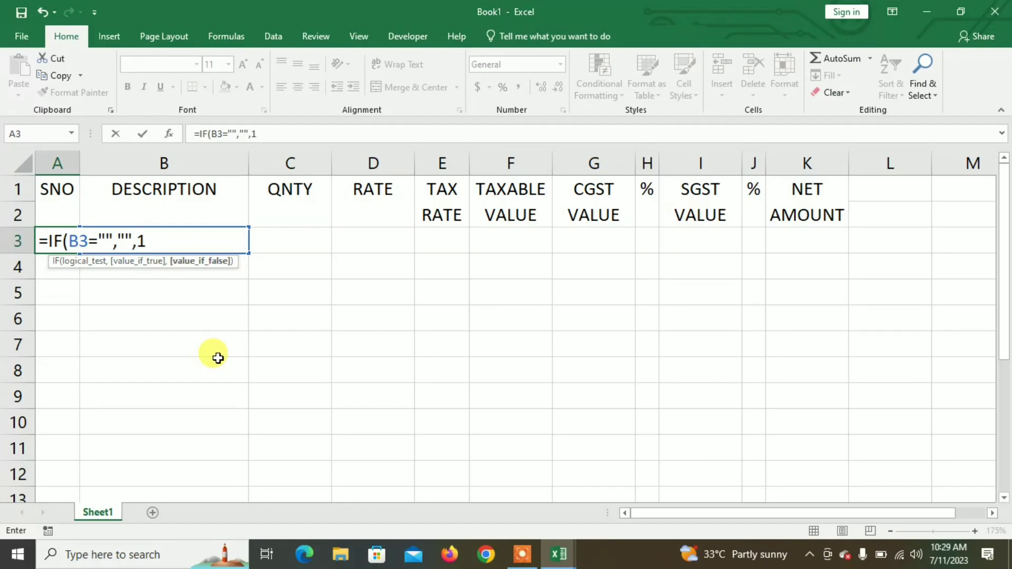
text())
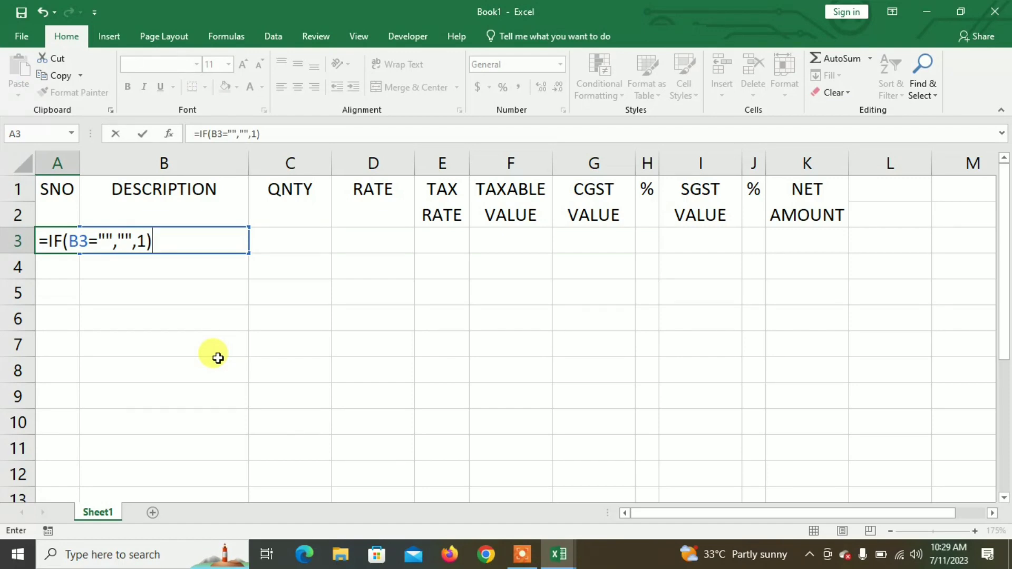
key(Return)
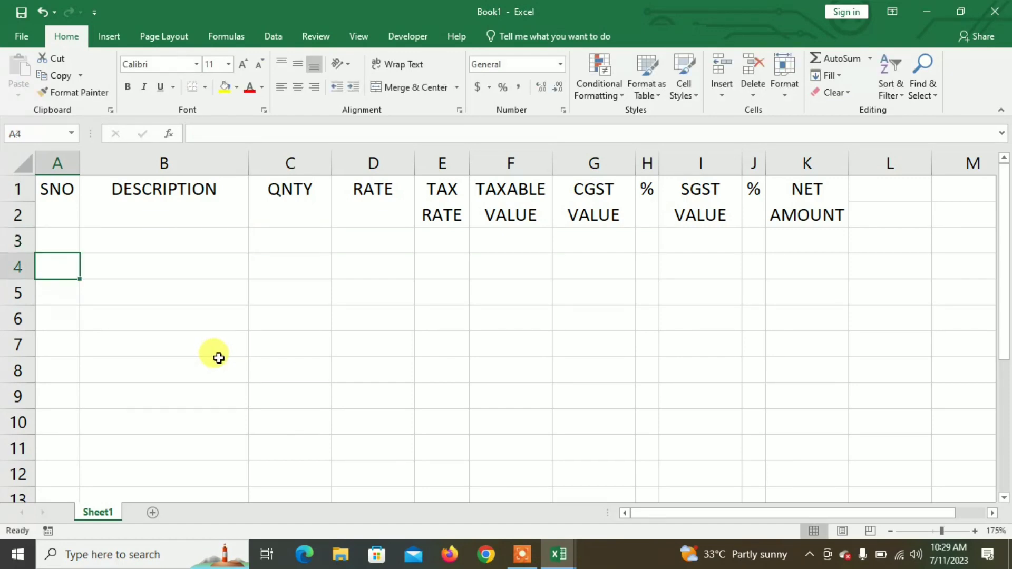
Step: Enter =IF(B4="","",A3+1) in A4 and fill it down to A10
text(=)
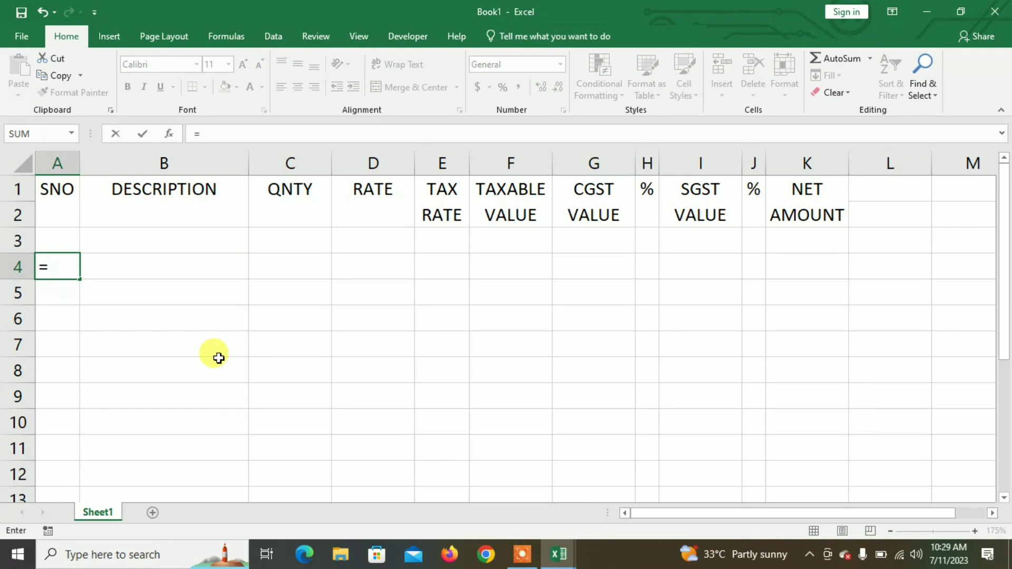
text(IF)
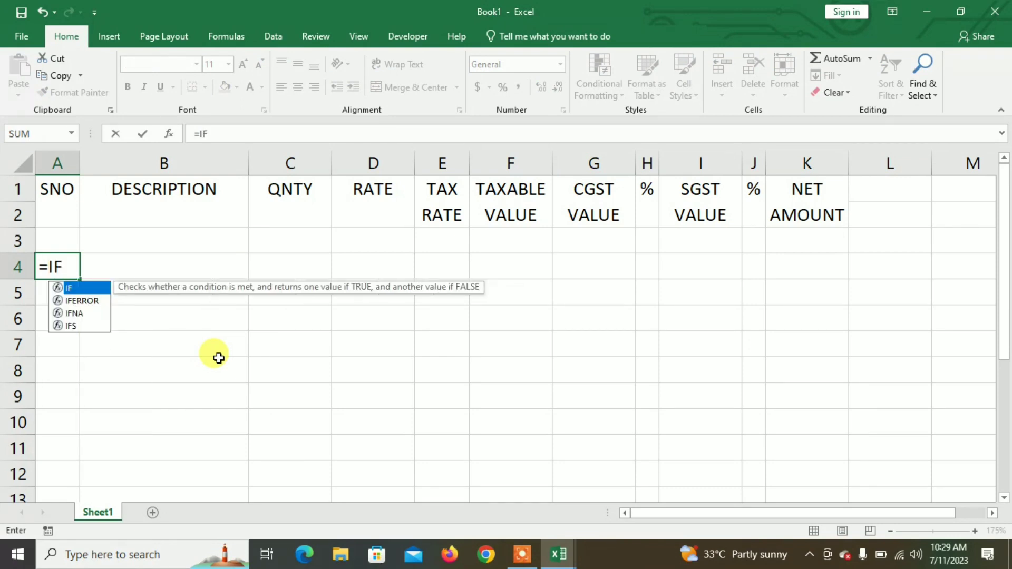
text((B4=)
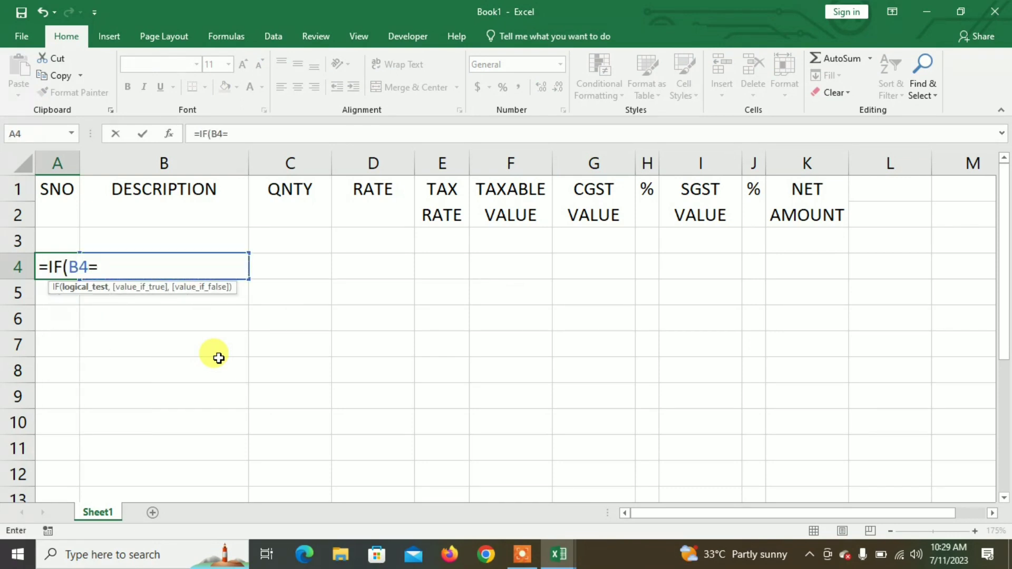
text("","")
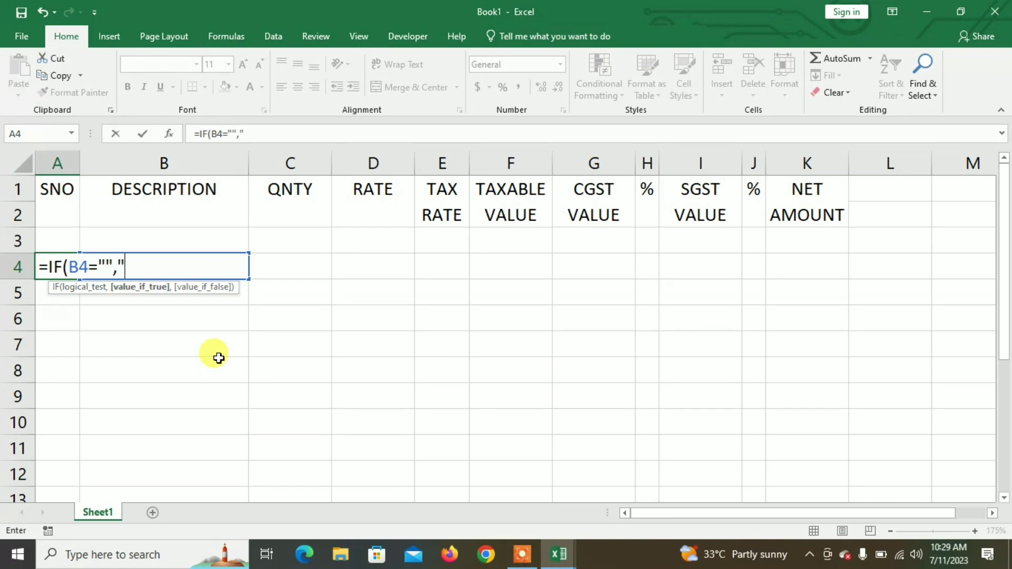
text(,)
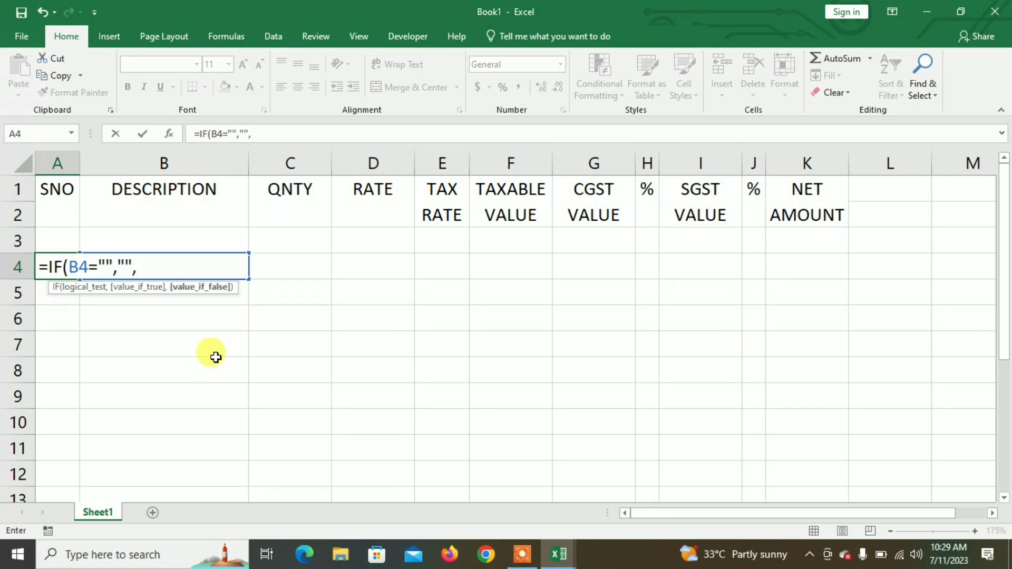
click(62, 236)
text(+1))
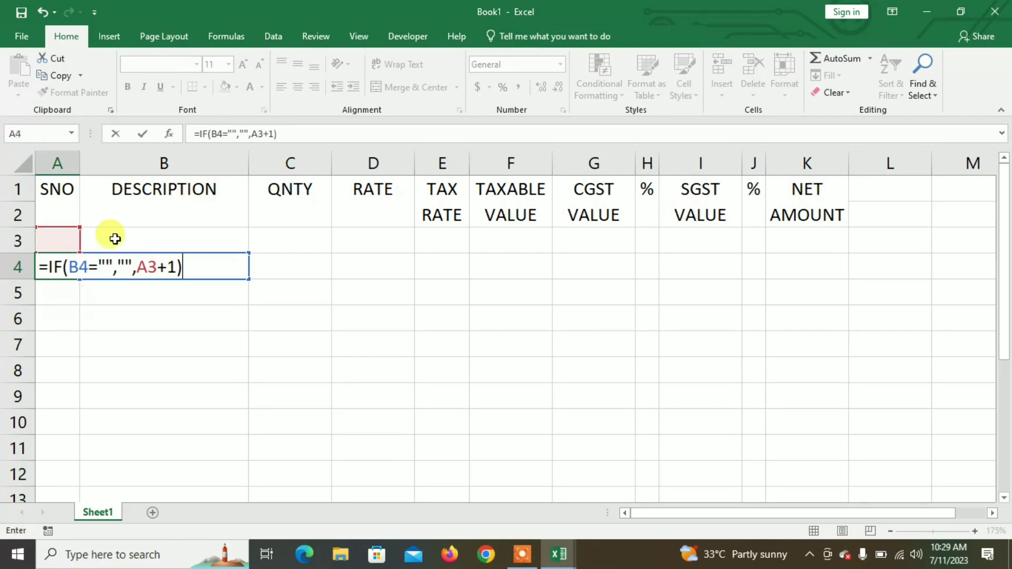
key(Return)
click(72, 271)
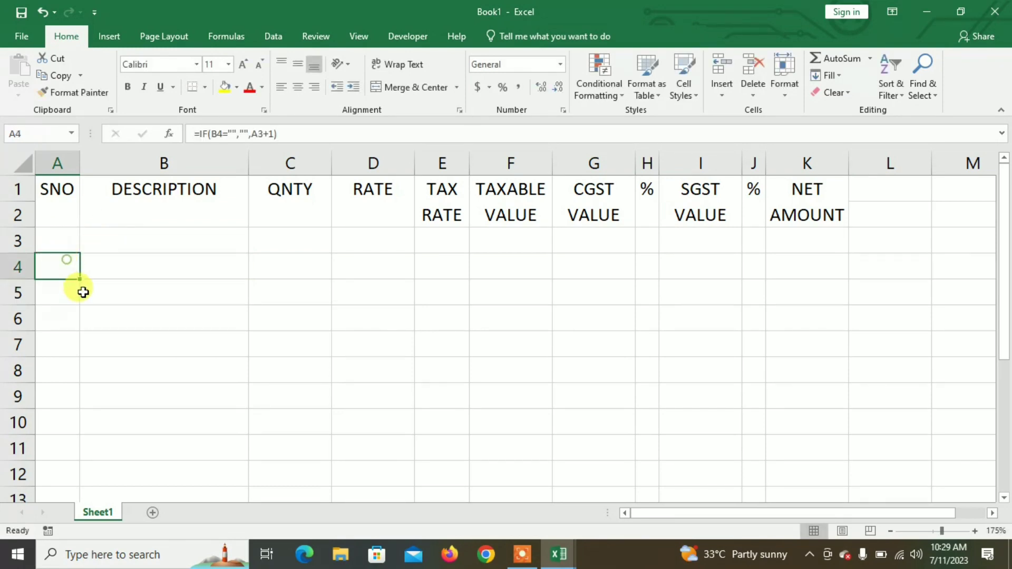
drag(78, 278, 100, 426)
click(136, 240)
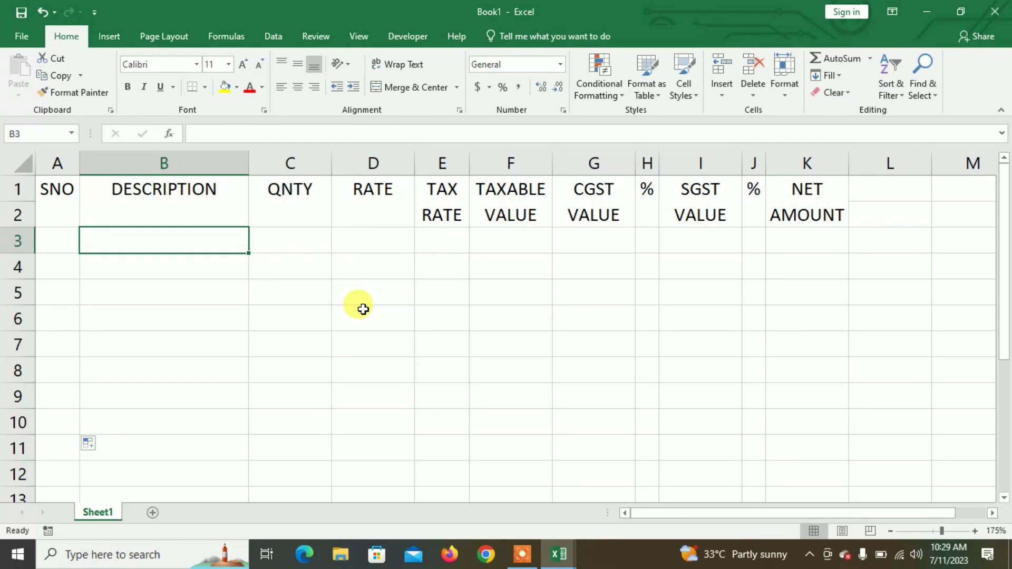
click(310, 241)
click(368, 243)
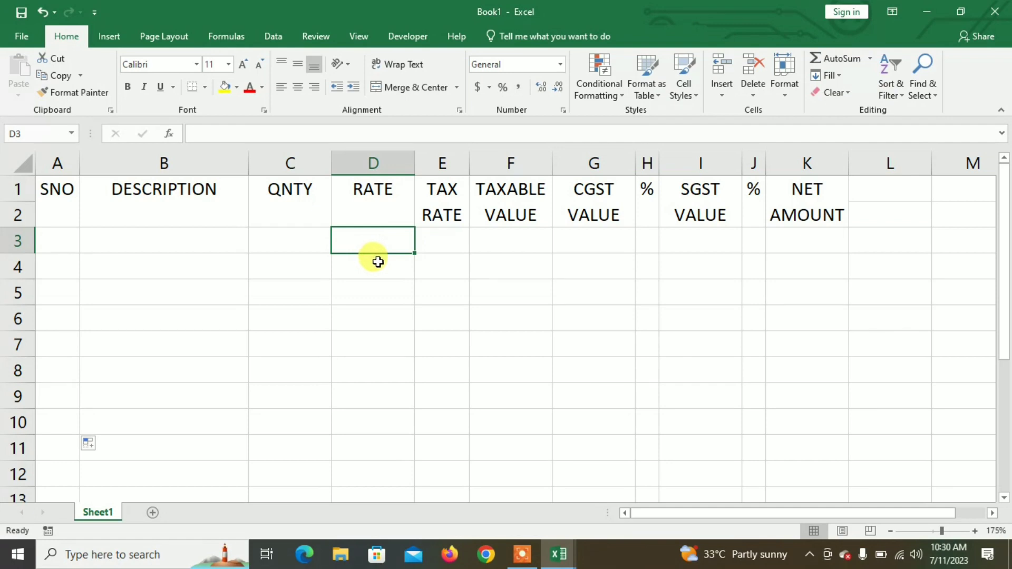
click(437, 246)
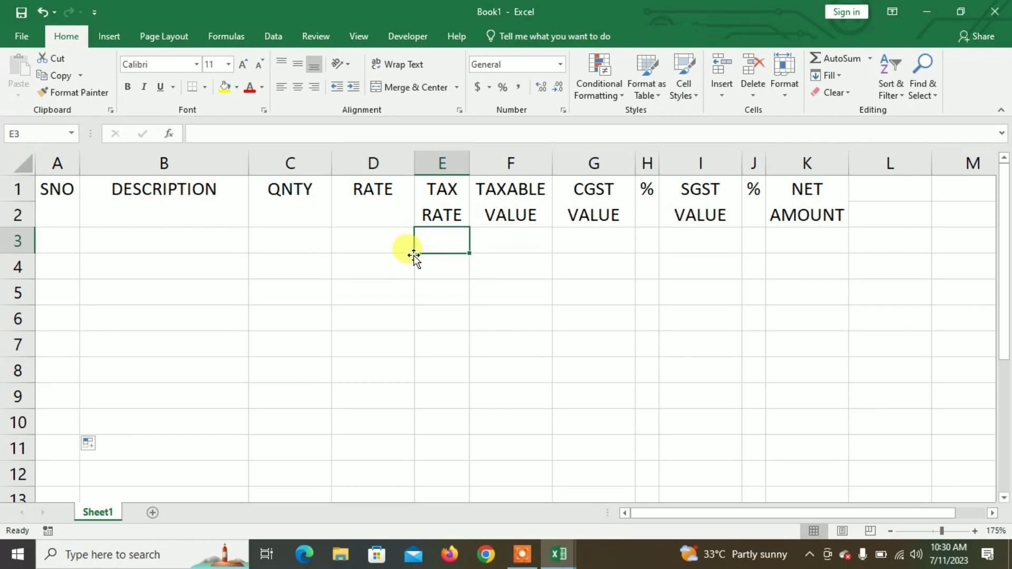
click(513, 243)
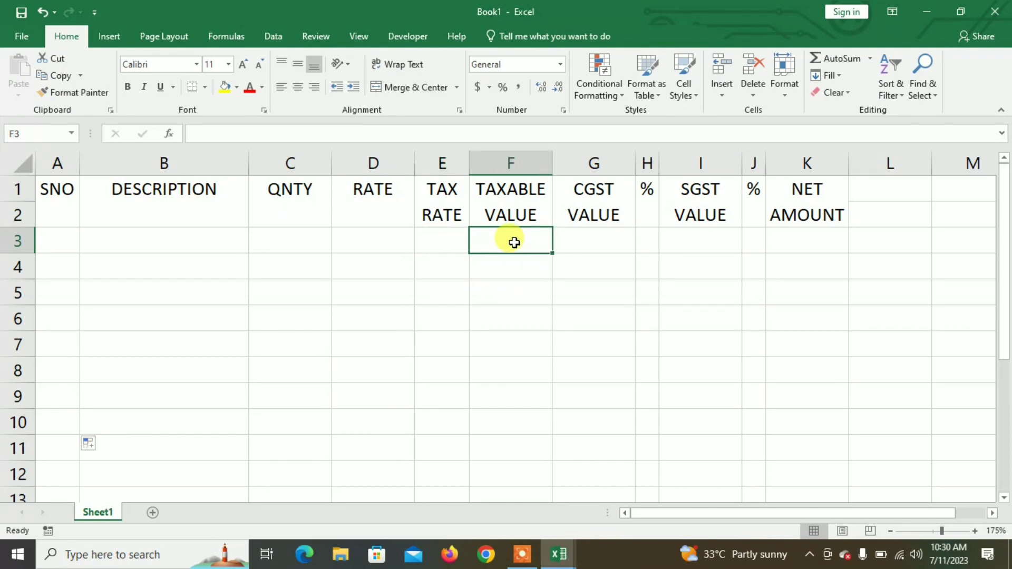
click(807, 242)
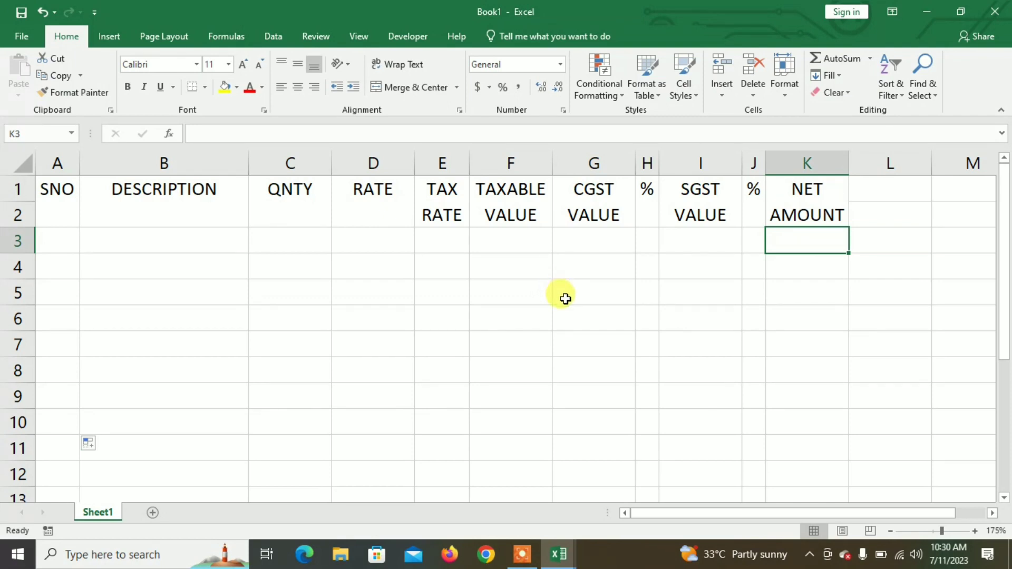
Step: Enter =C3*D3 in K3 and fill it down to K10
text(=)
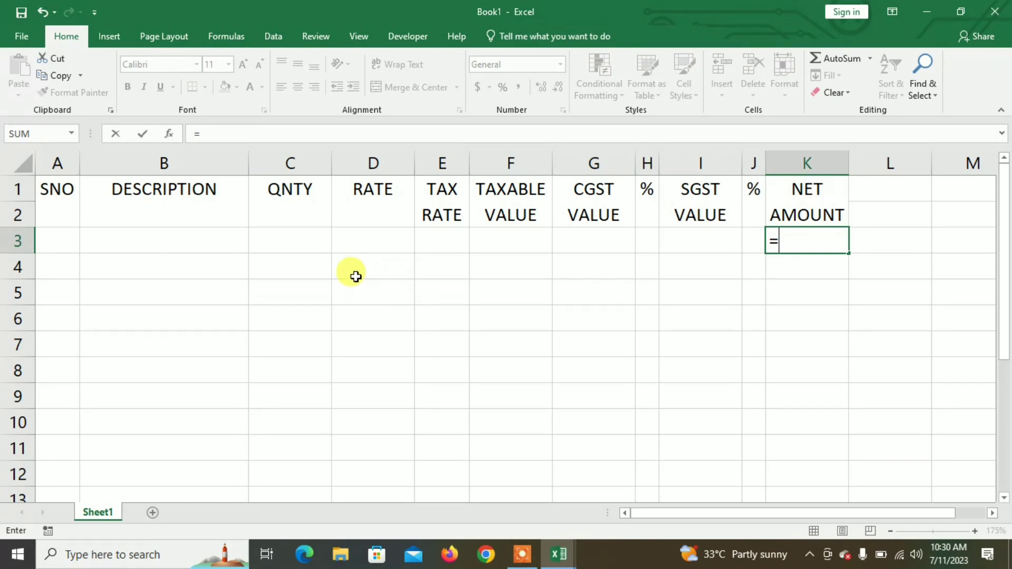
click(311, 246)
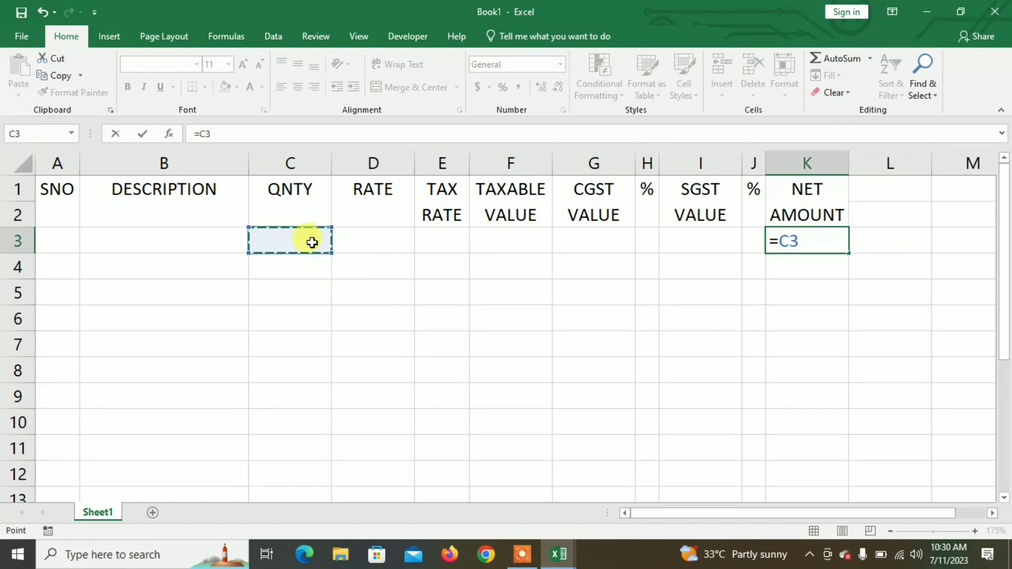
text(*)
click(369, 240)
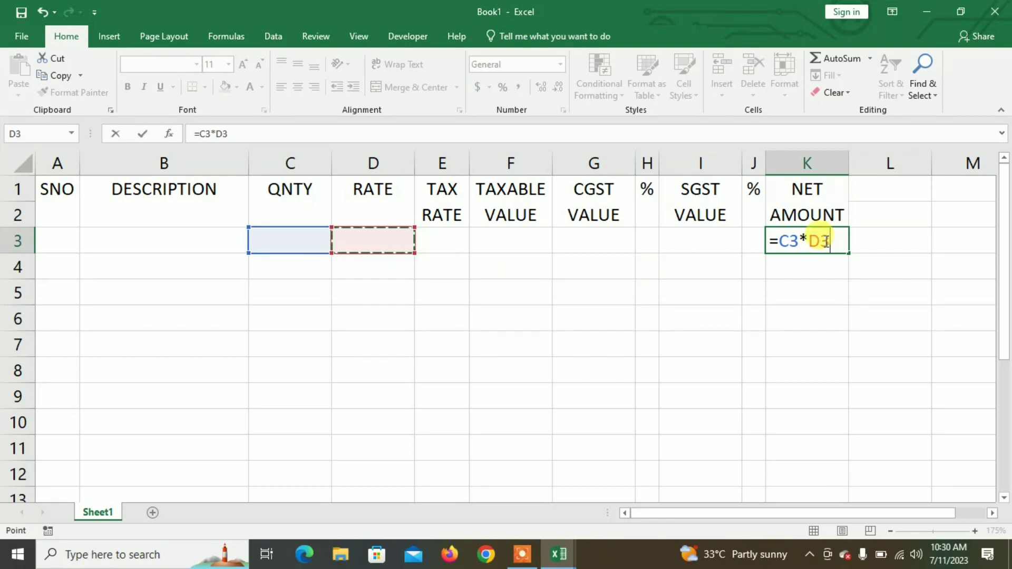
key(Return)
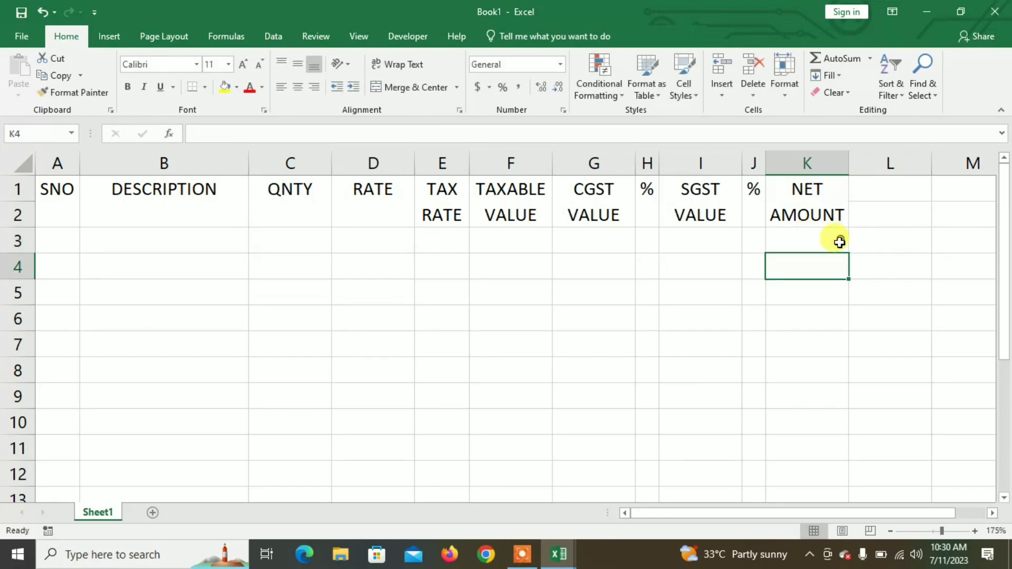
click(841, 238)
drag(847, 257, 846, 428)
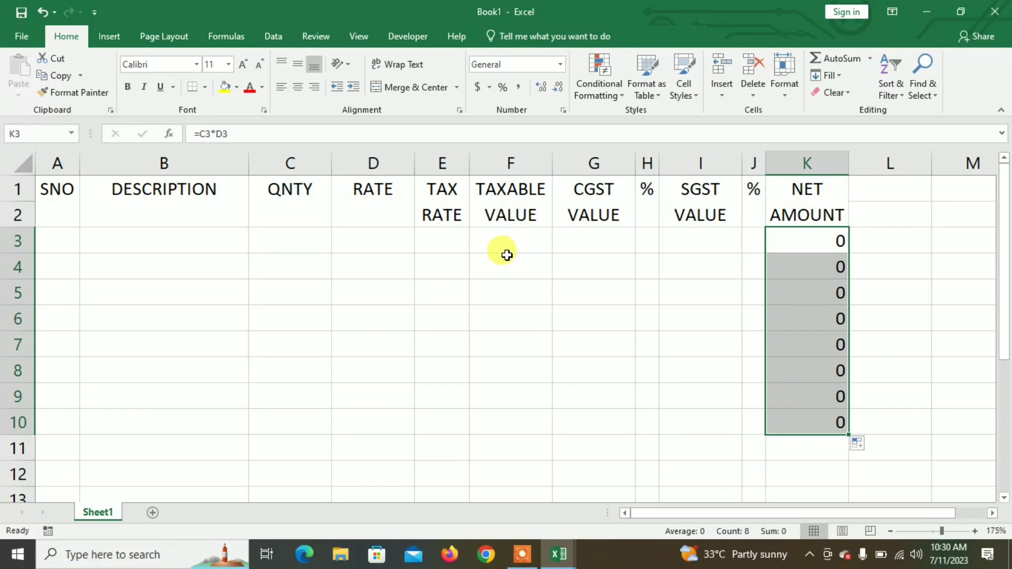
click(497, 240)
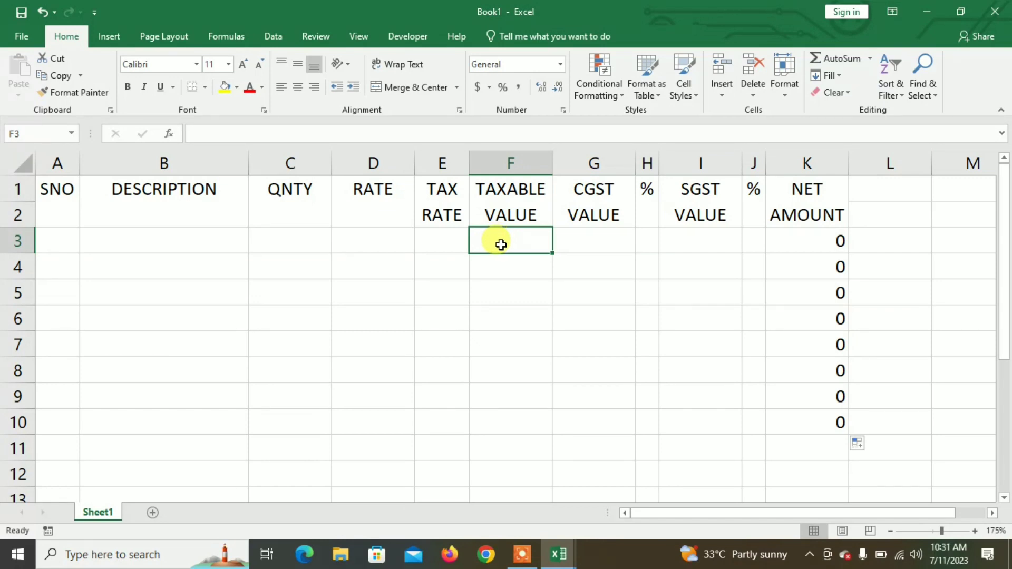
Step: Begin the F3 formula with net amount K3 divided by (100+H3+J3)
text(=)
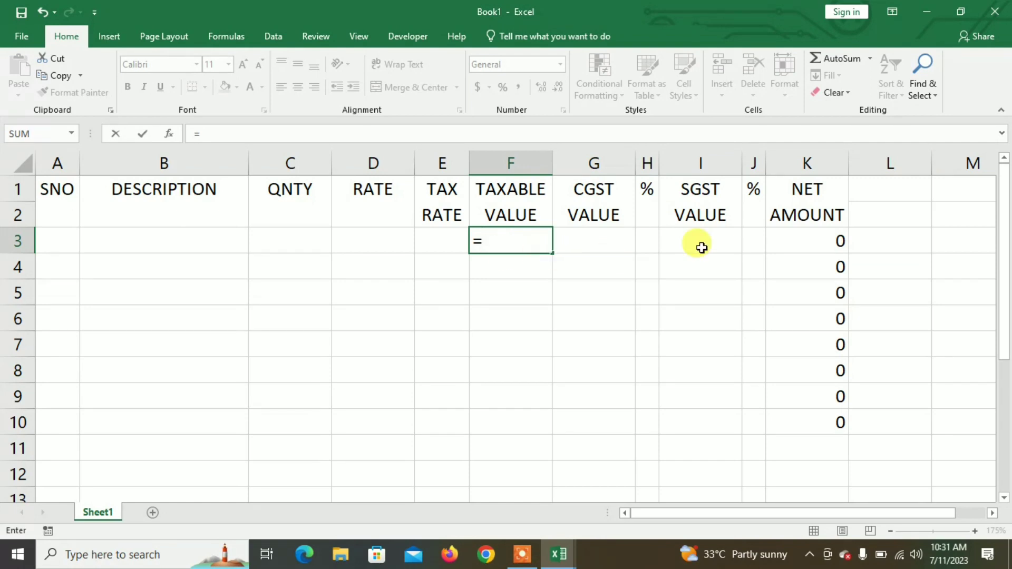
click(830, 240)
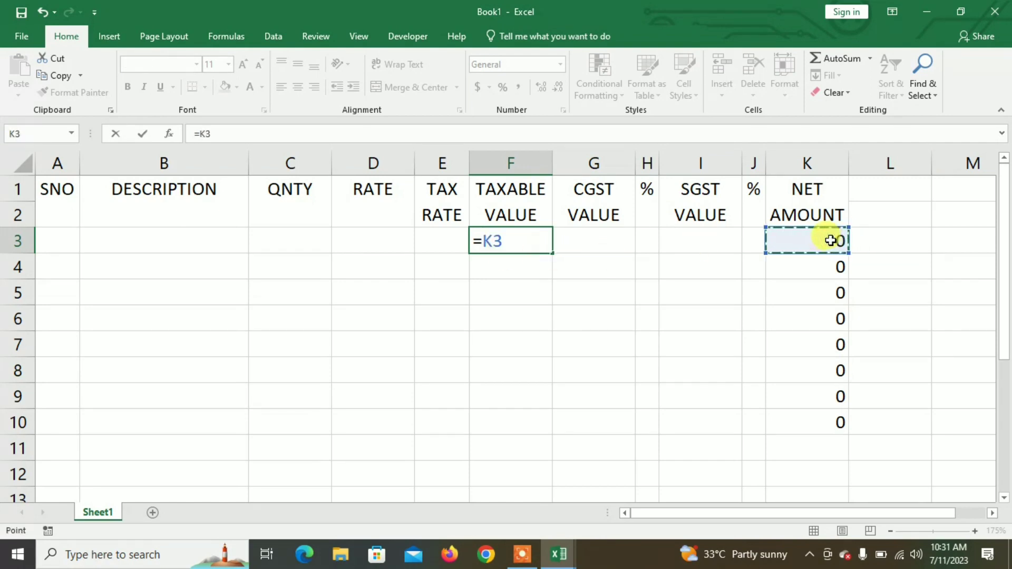
text(/)
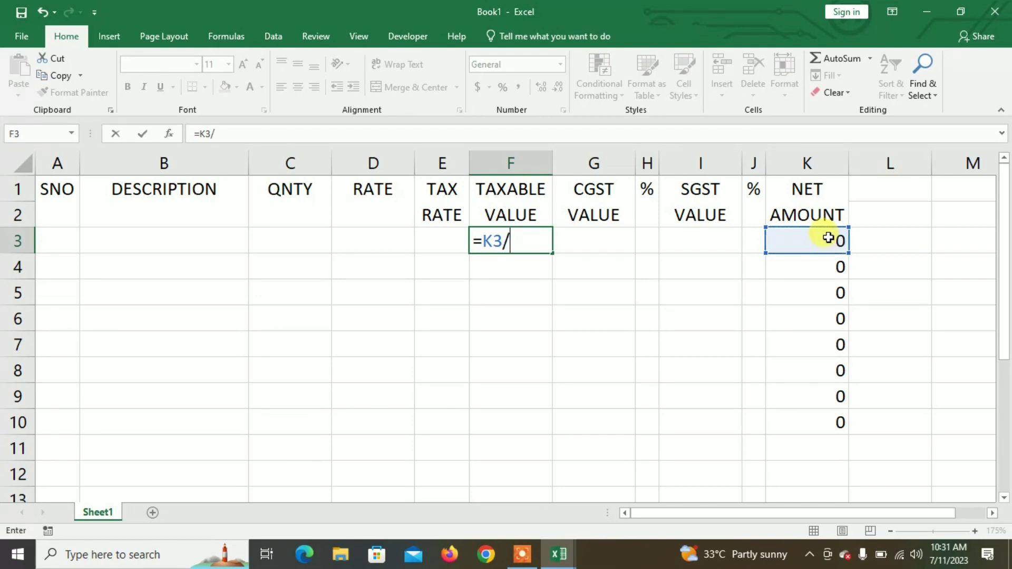
text(()
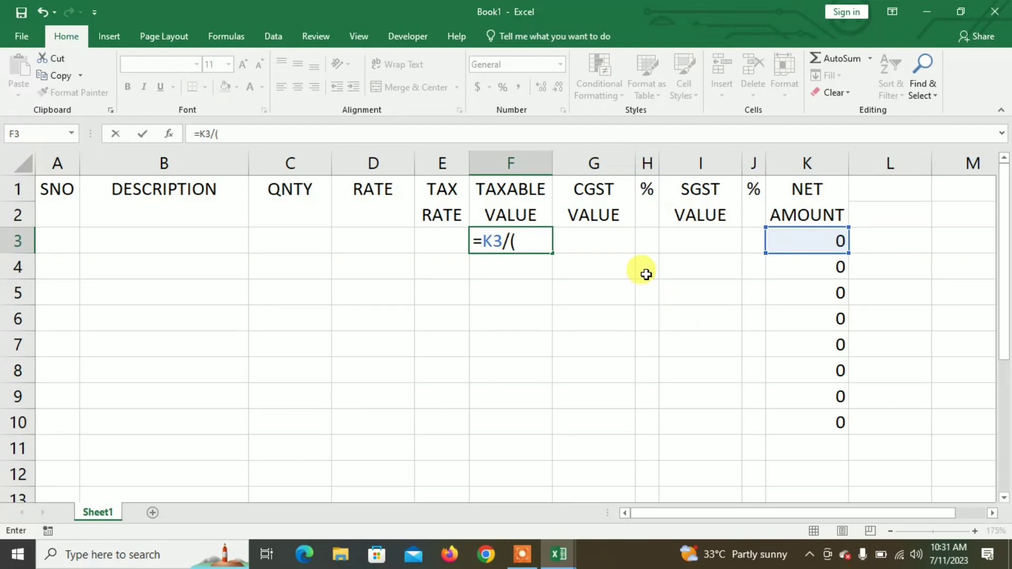
text(100)
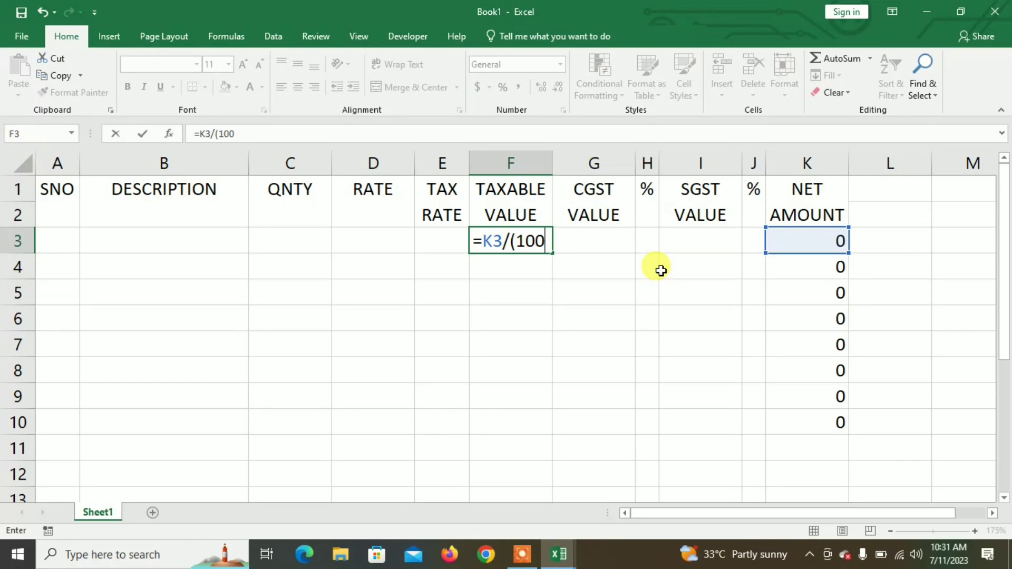
text(+)
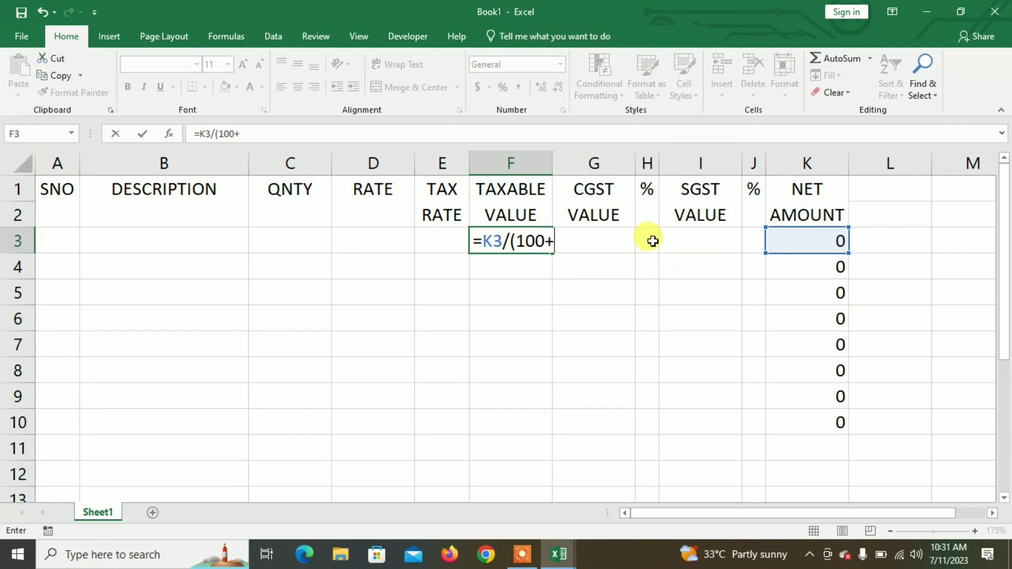
click(660, 243)
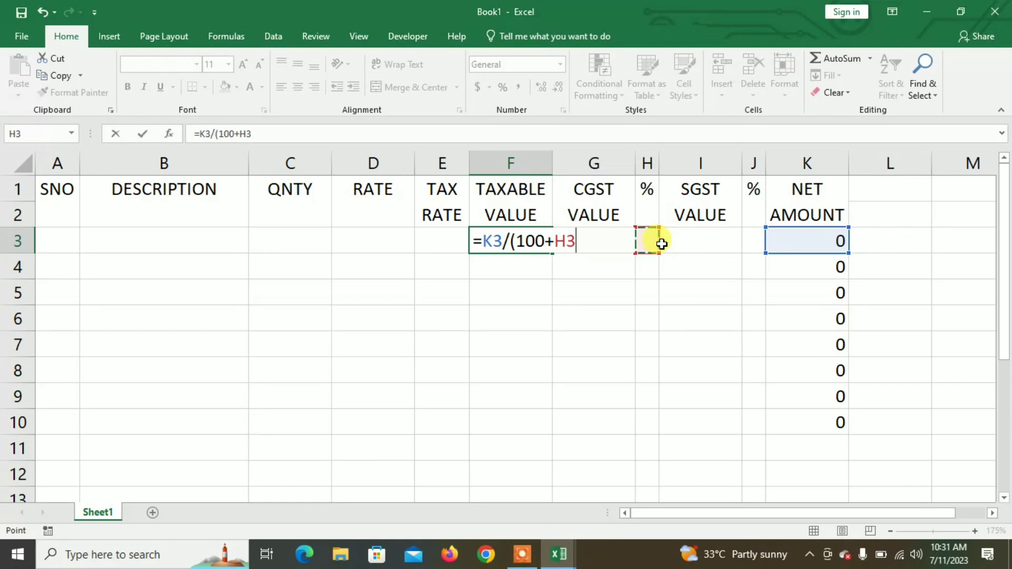
text(+)
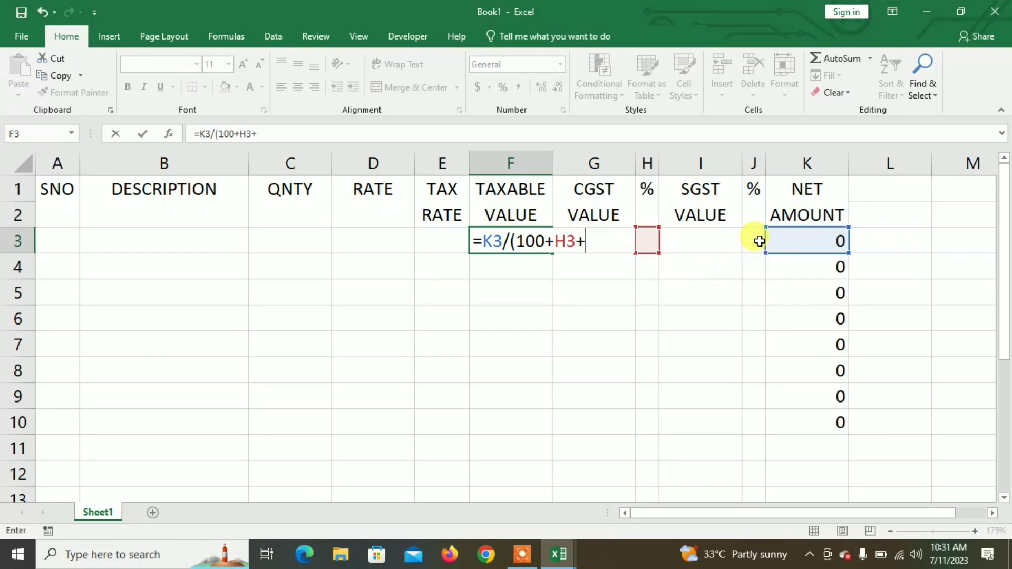
click(755, 242)
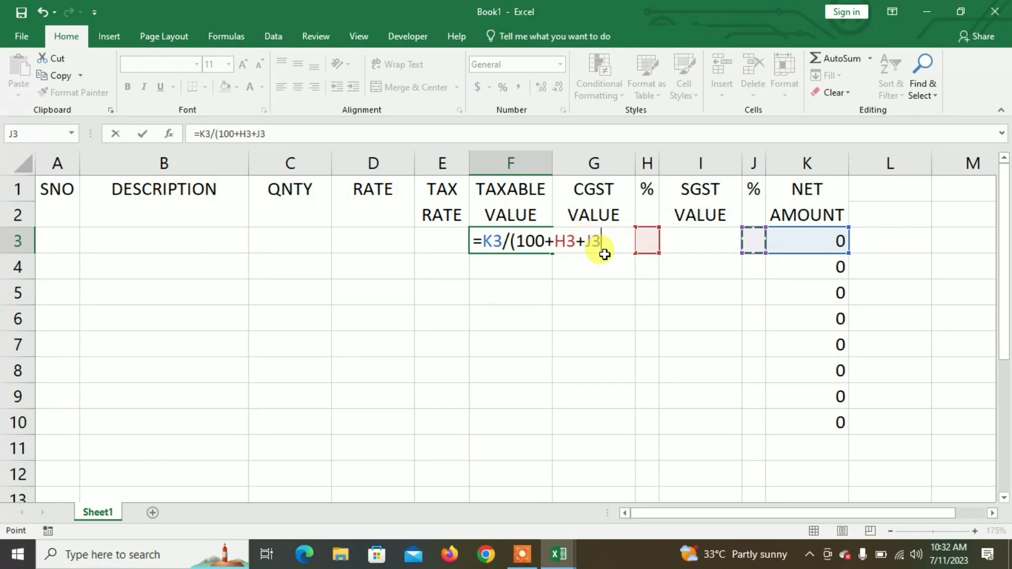
Step: Finish it as =K3/(100+H3+J3)*(H3+J3) and fill it down to F10
text()*()
click(655, 244)
text(+)
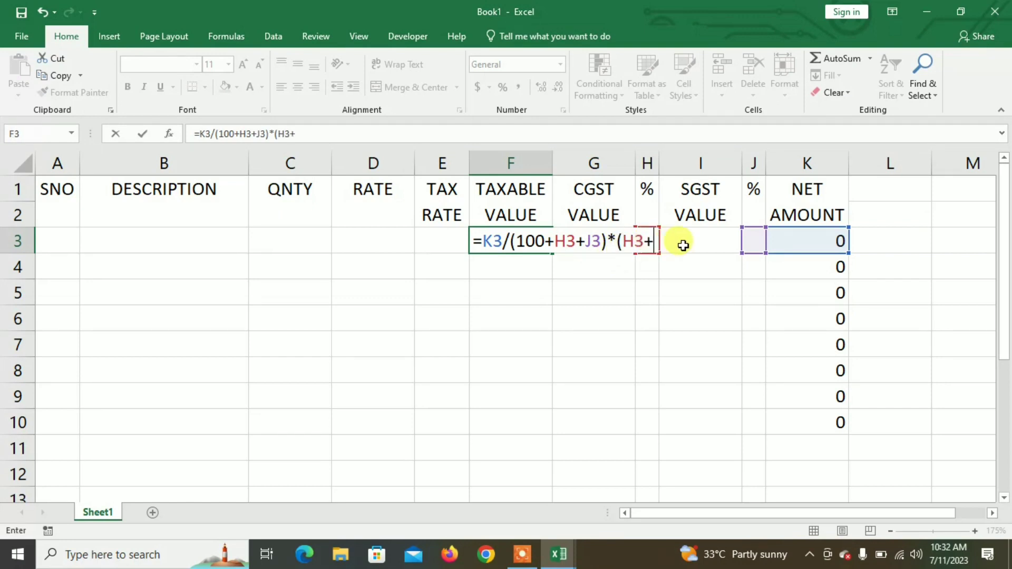
click(752, 240)
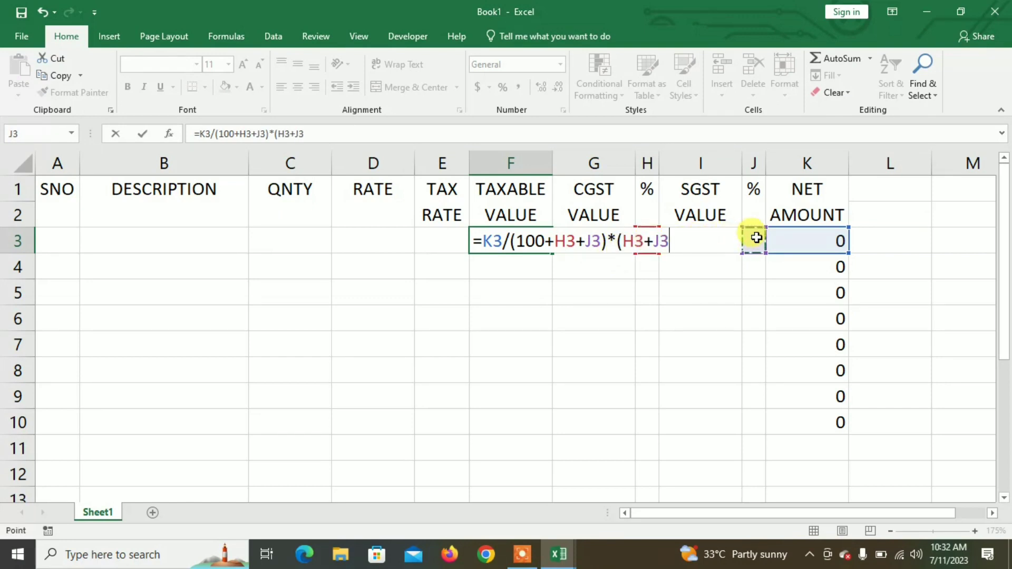
text())
key(Return)
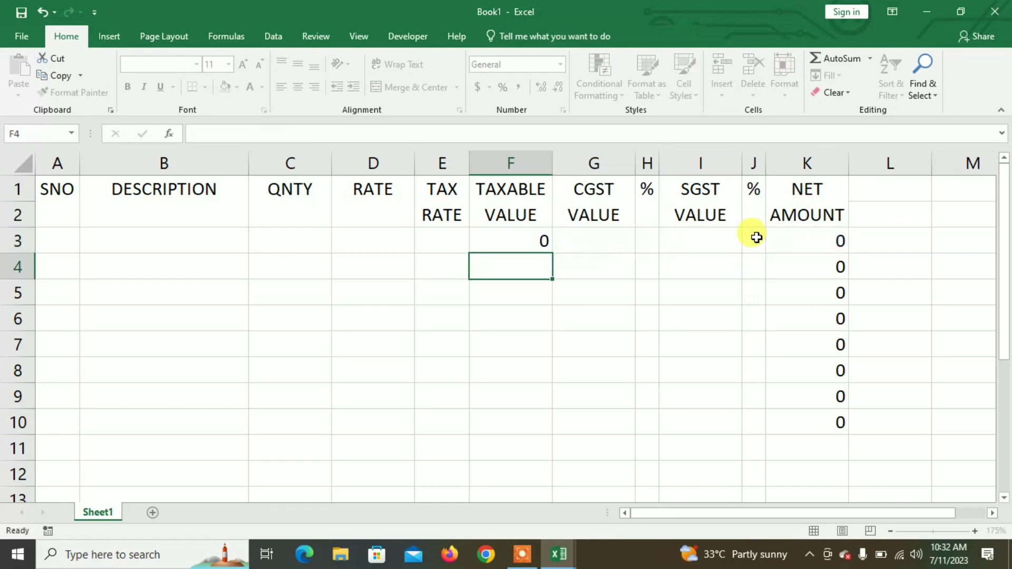
click(521, 244)
drag(552, 254, 560, 429)
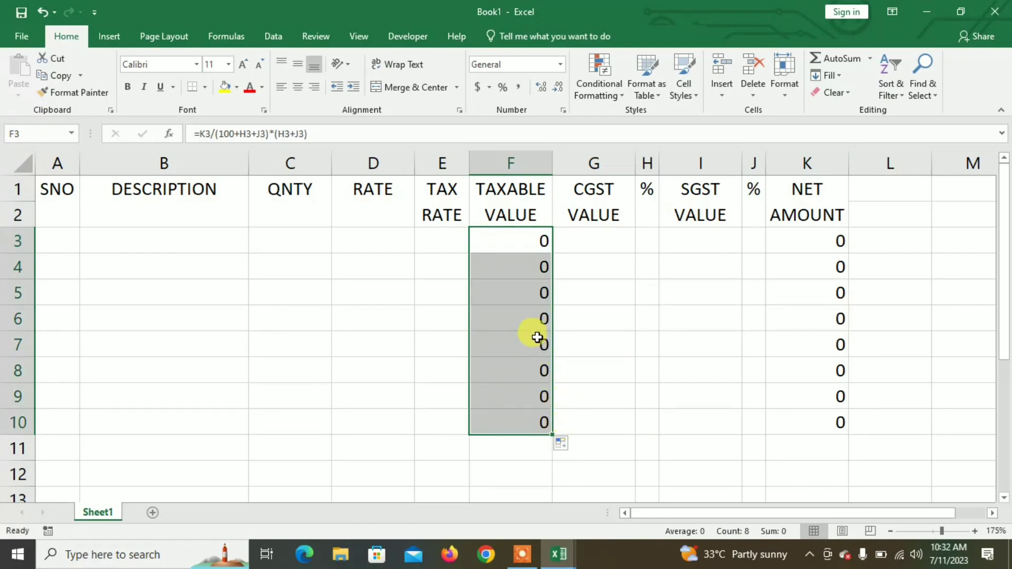
click(653, 241)
Step: Enter =E3/2 in the CGST % cell H3 and fill it down to H10
text(=)
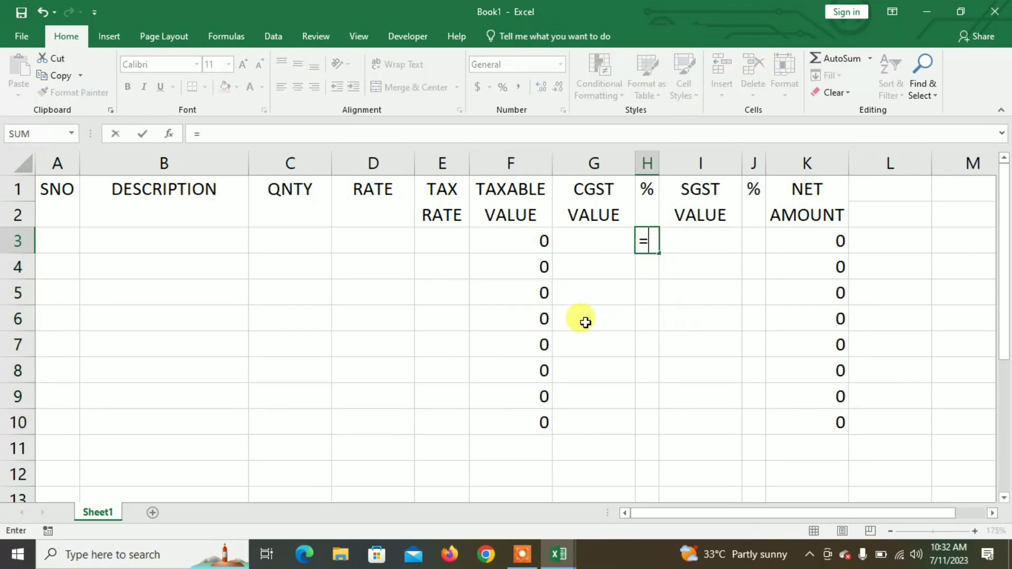
click(454, 243)
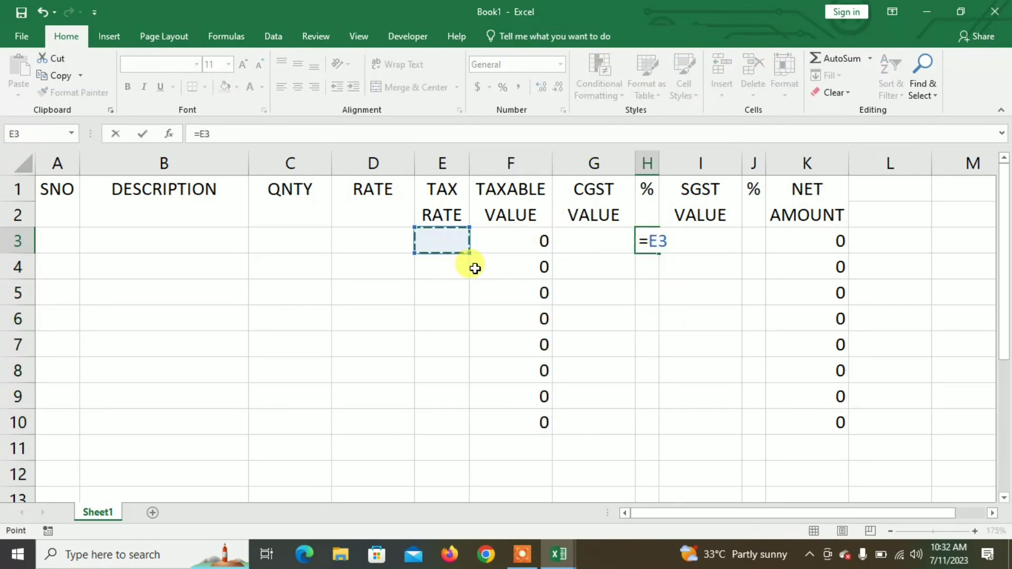
text(/2)
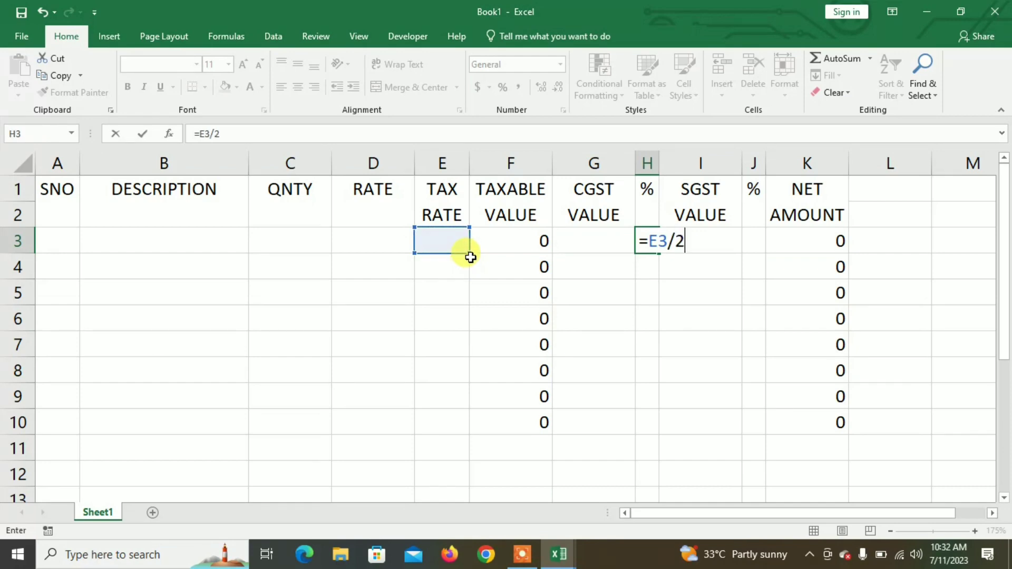
key(Return)
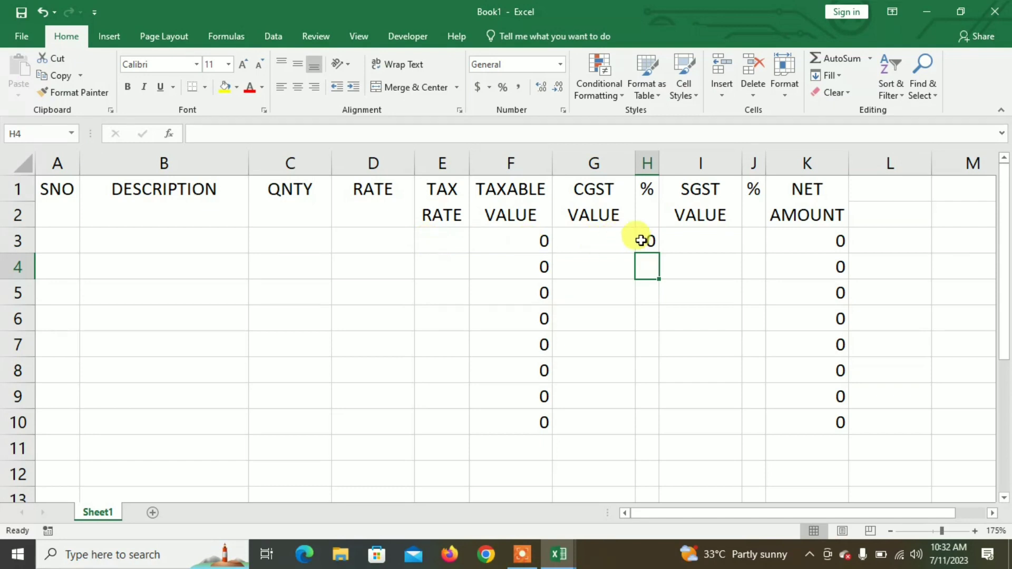
click(649, 242)
drag(657, 252, 654, 425)
Step: Enter =E3/2 in the SGST % cell J3 and fill it down to J10
click(754, 241)
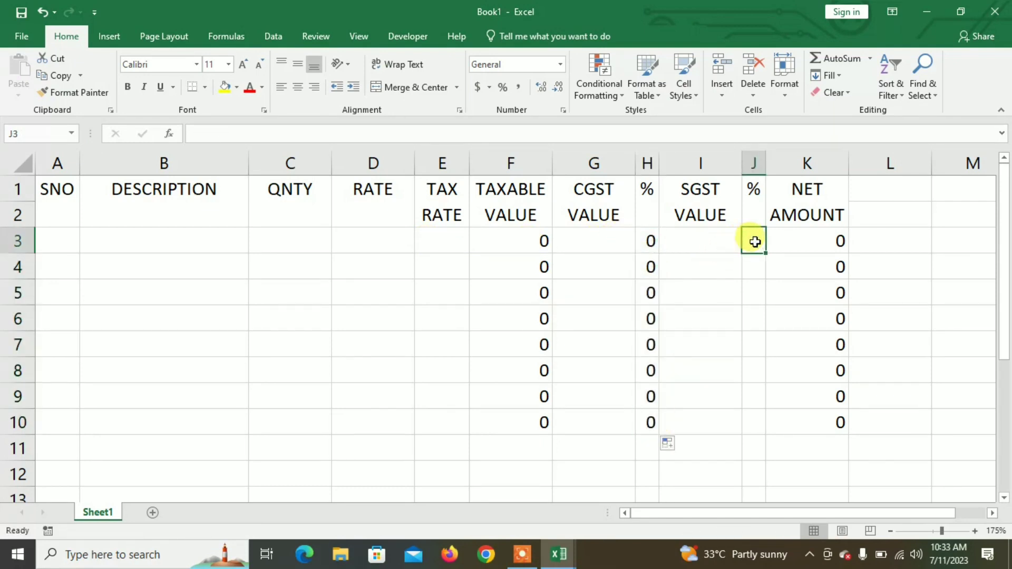
text(=)
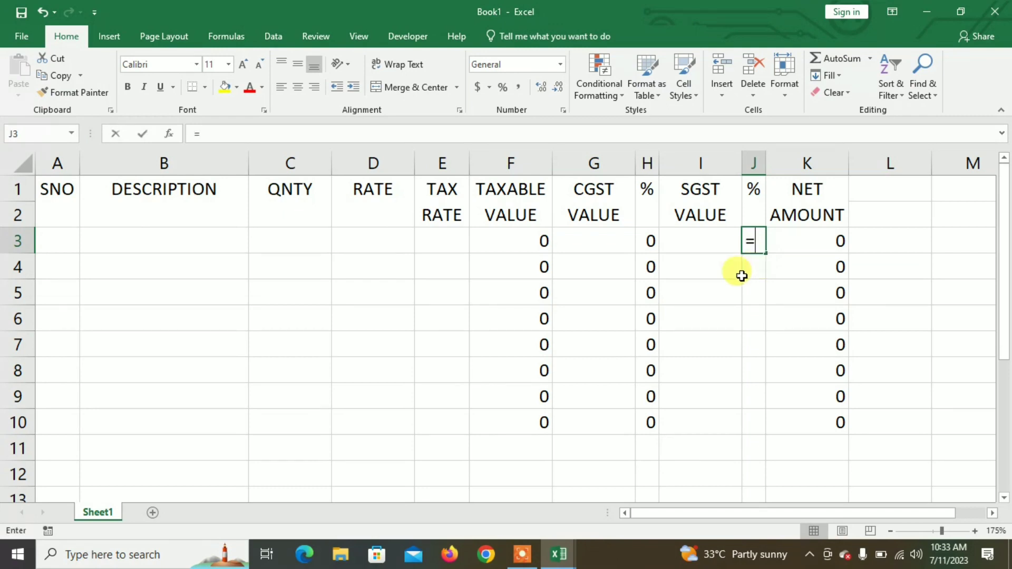
click(456, 242)
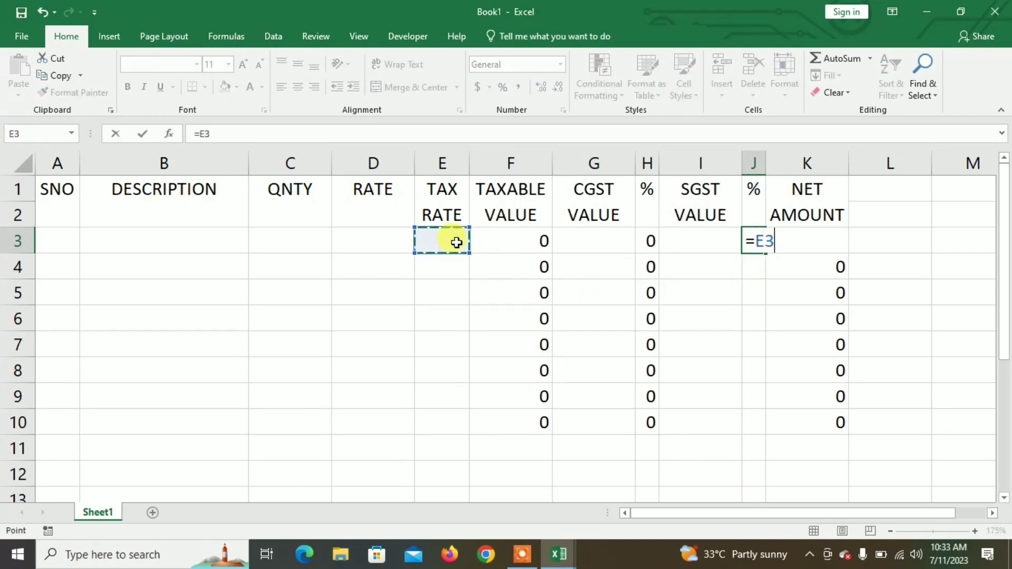
text(/2)
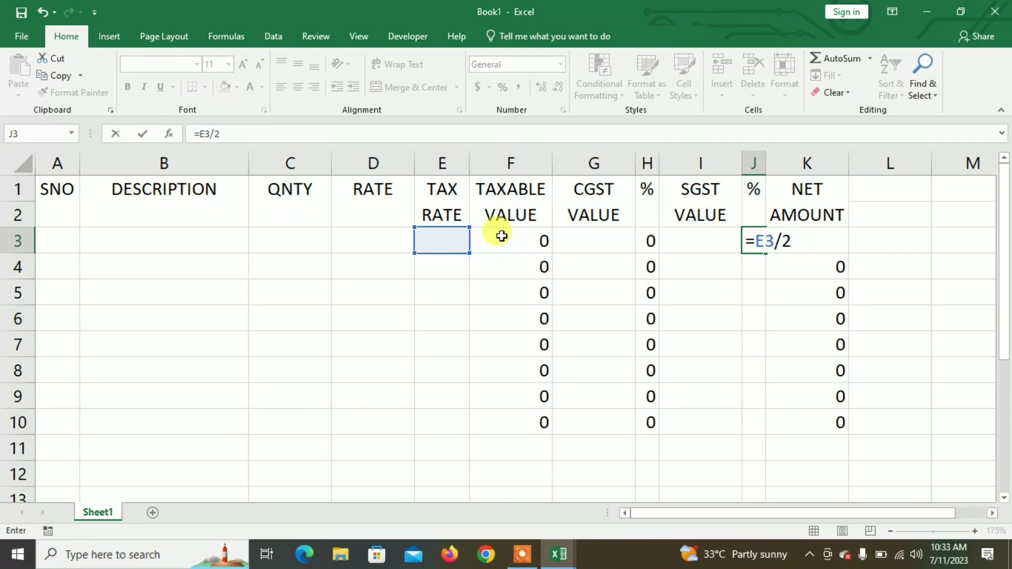
key(Return)
click(755, 241)
drag(765, 254, 751, 426)
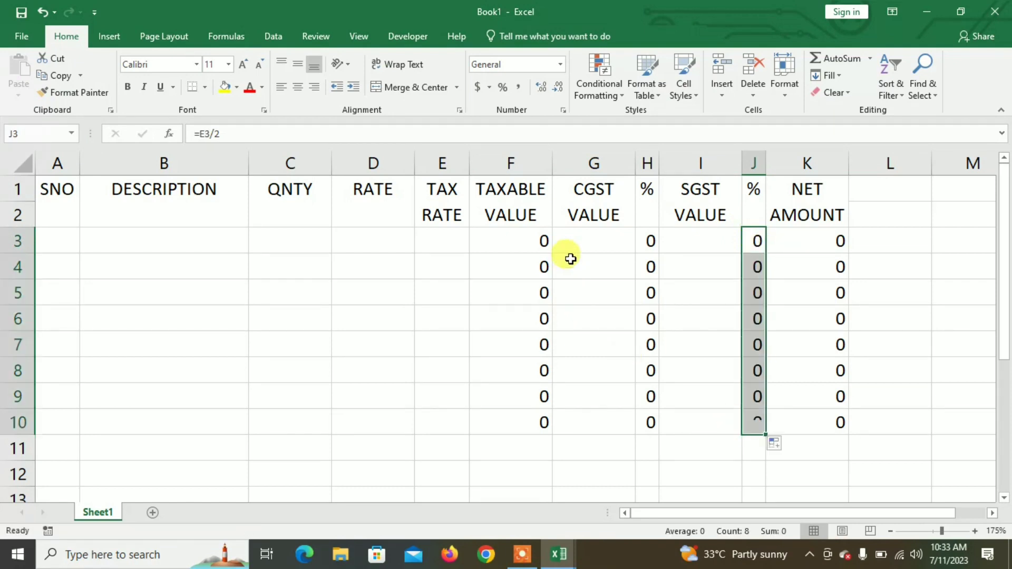
click(582, 243)
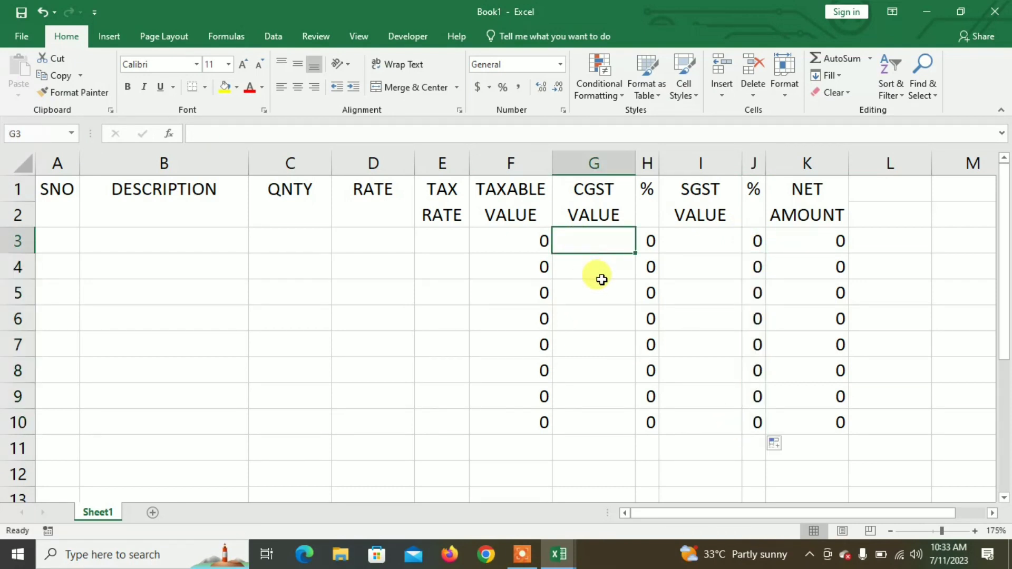
Step: Enter =F3/2 in G3 and fill it down to G10 for CGST VALUE
text(=)
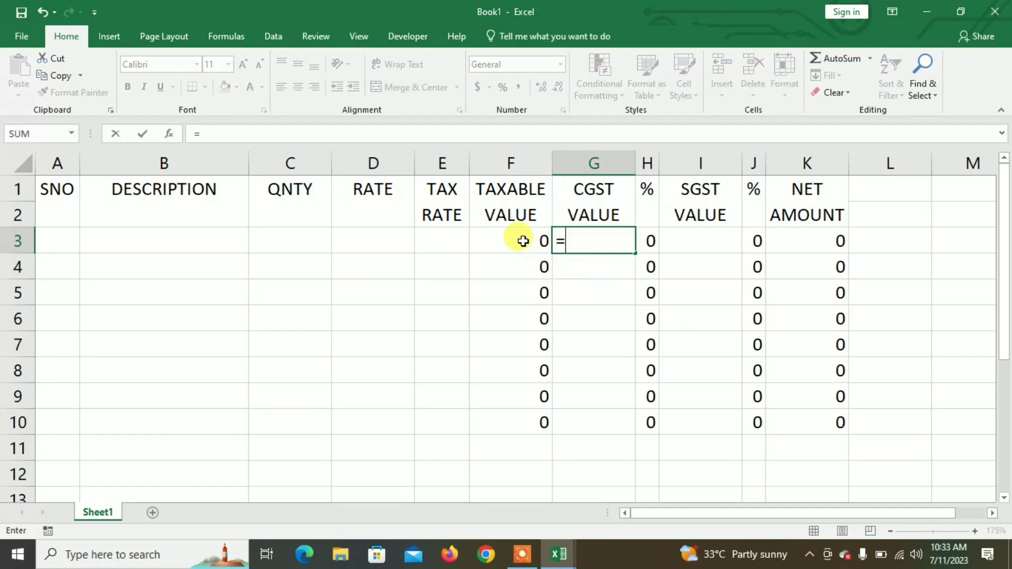
click(523, 241)
text(/2)
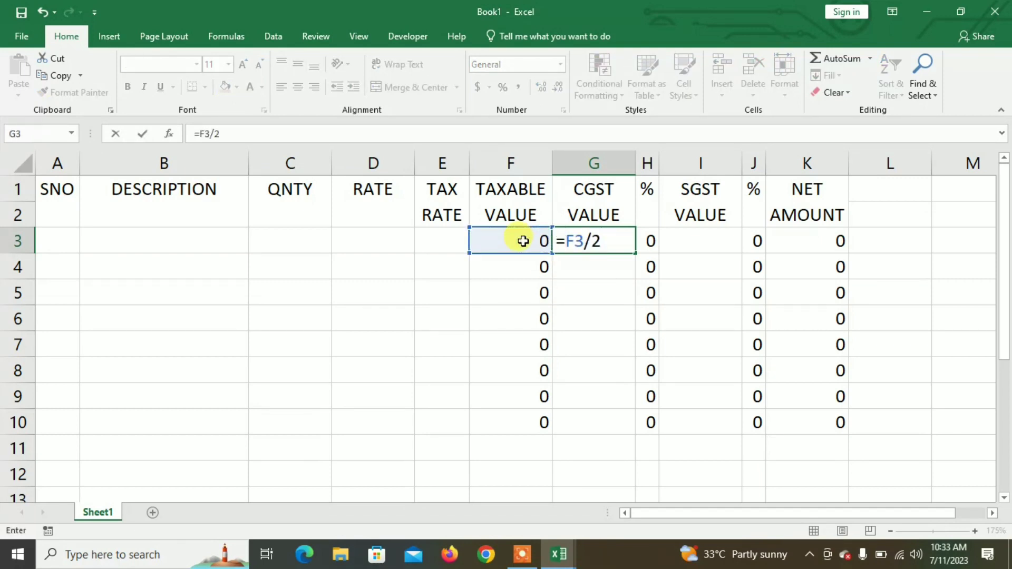
key(Return)
click(601, 240)
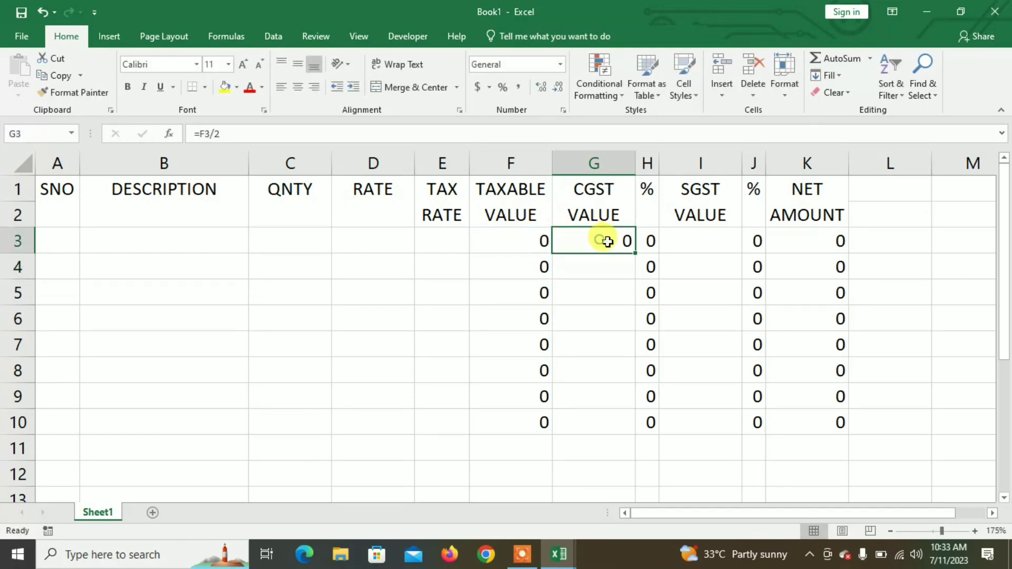
drag(635, 256, 624, 428)
Step: Enter =F3/2 in I3 and fill it down to I10 for SGST VALUE
click(697, 244)
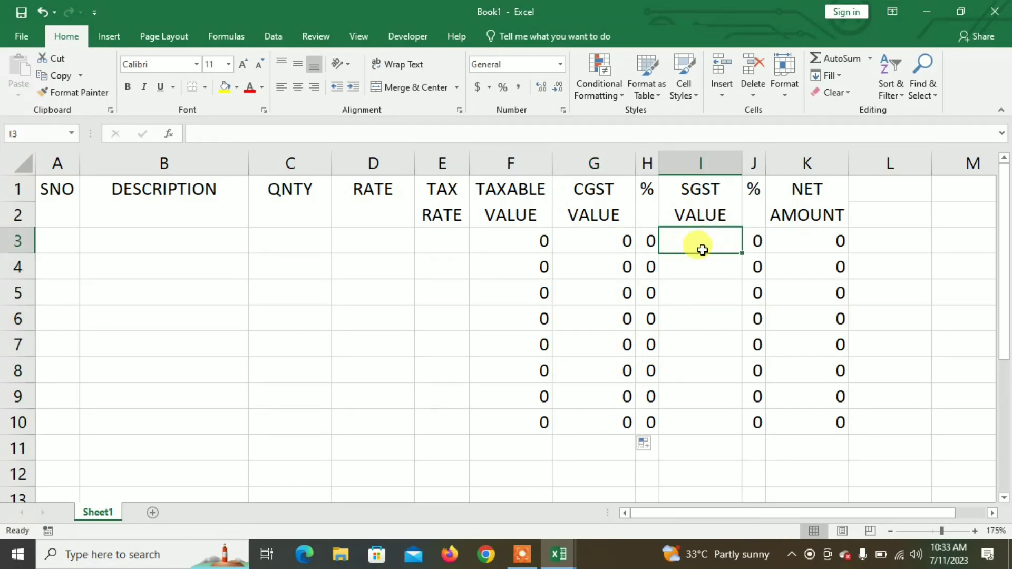
text(=)
click(517, 237)
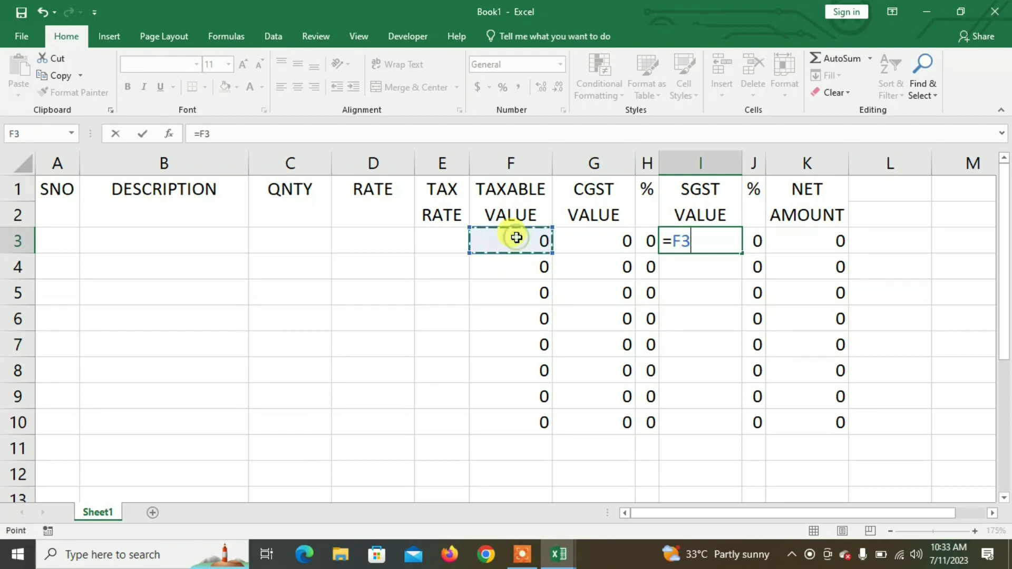
text(/2)
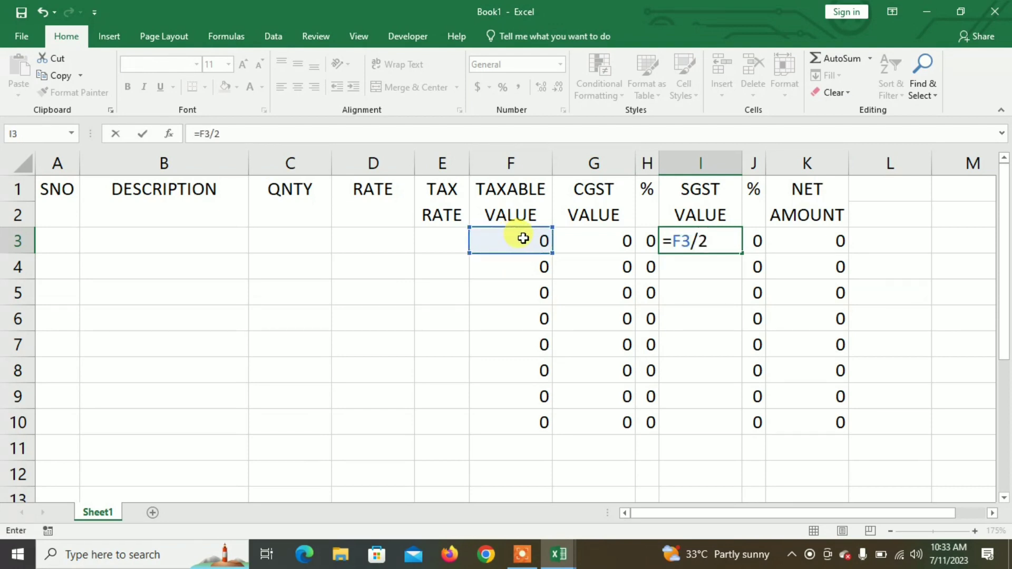
key(Return)
click(709, 241)
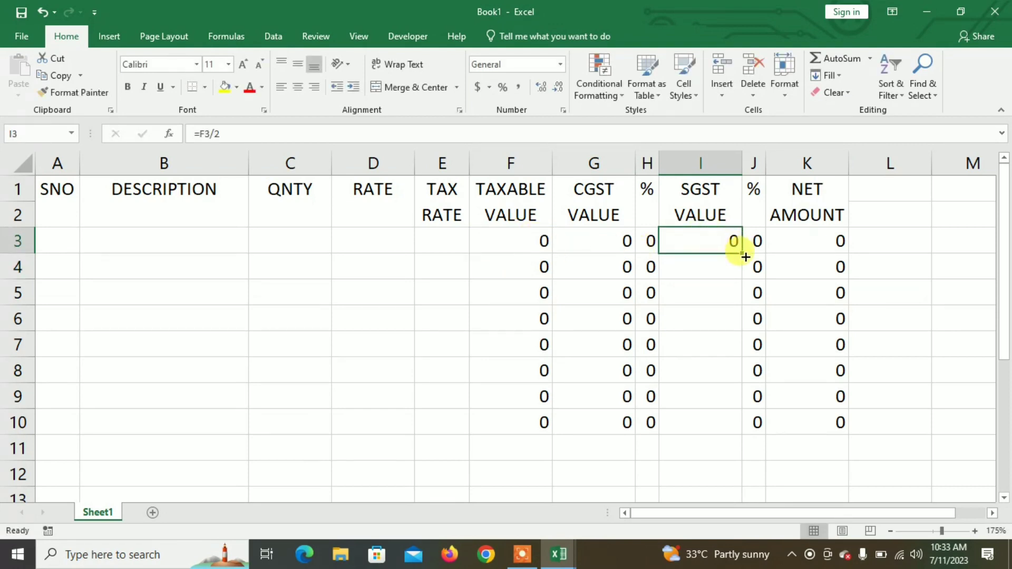
drag(738, 252, 741, 430)
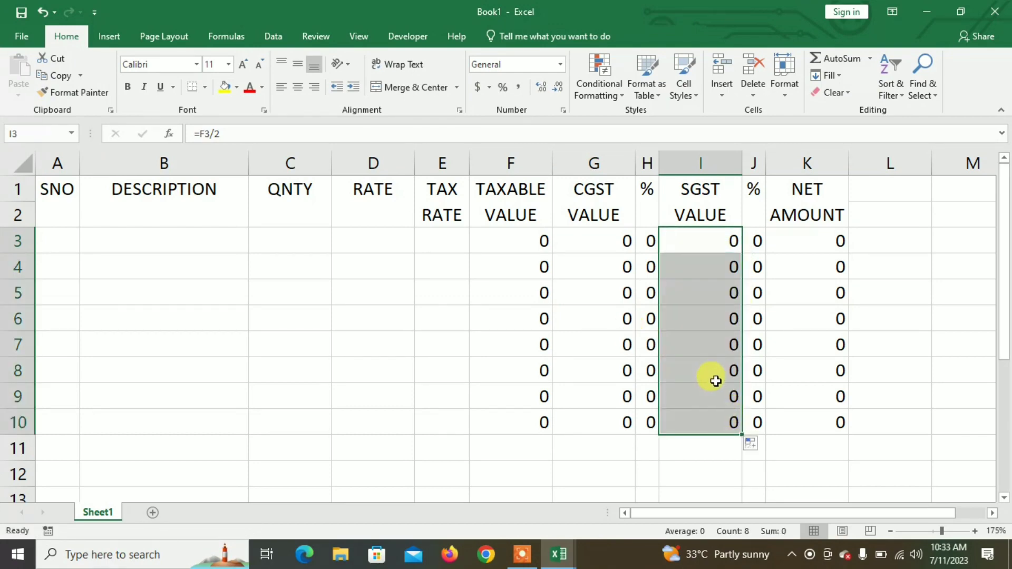
mouse_move(174, 344)
mouse_down()
mouse_move(138, 327)
mouse_move(174, 345)
mouse_up()
click(289, 376)
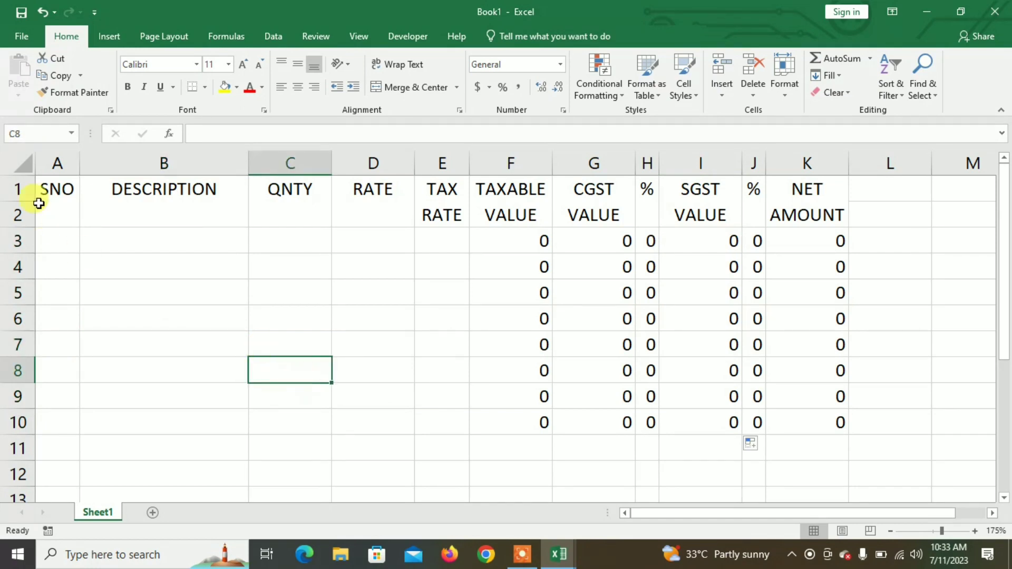
Step: Apply All Borders to the whole invoice table A1:K10
drag(60, 199, 806, 420)
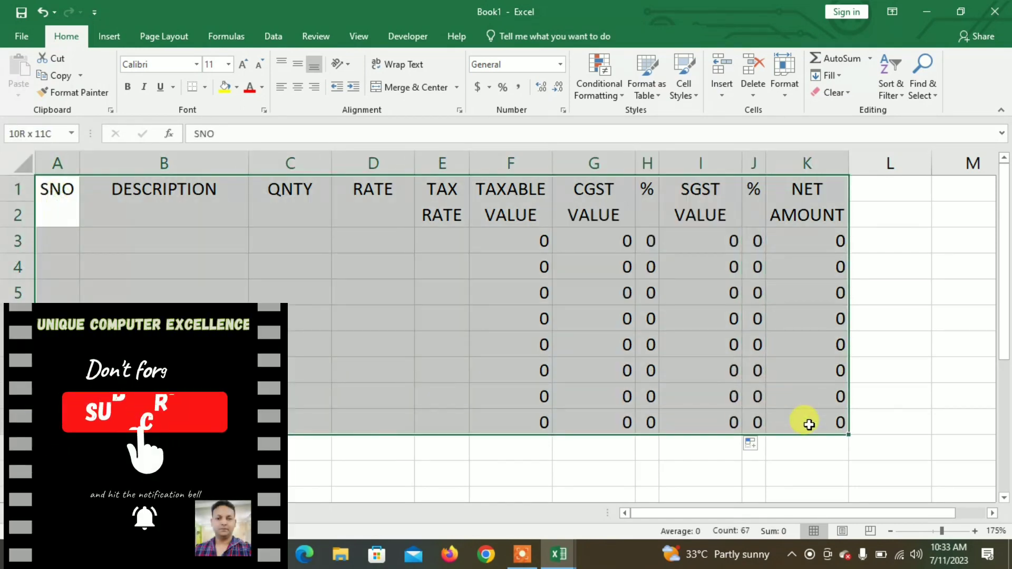
click(205, 87)
click(223, 219)
Step: Fill header rows A1:K2 yellow and make their text bold red
drag(57, 195, 779, 197)
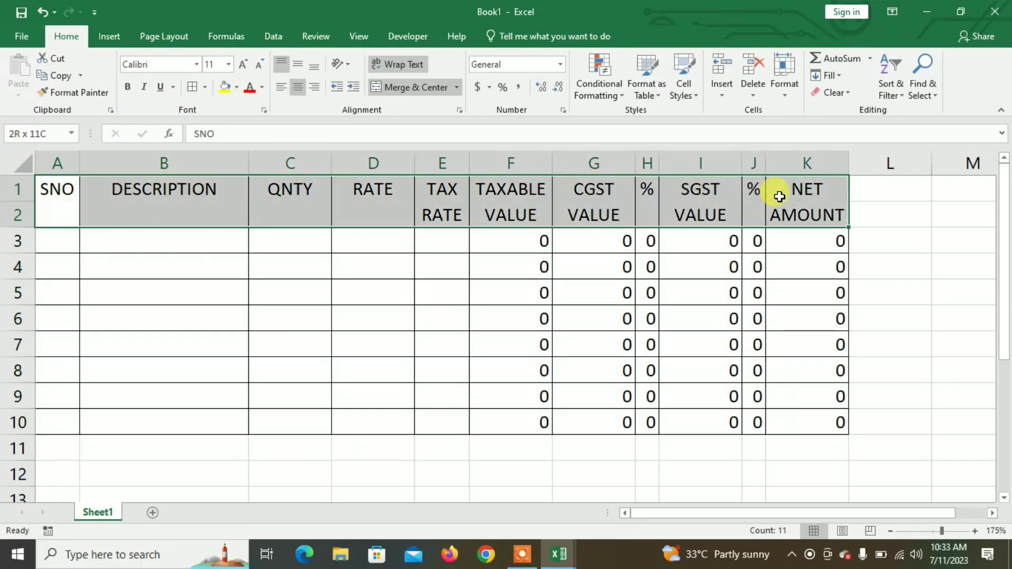
click(230, 88)
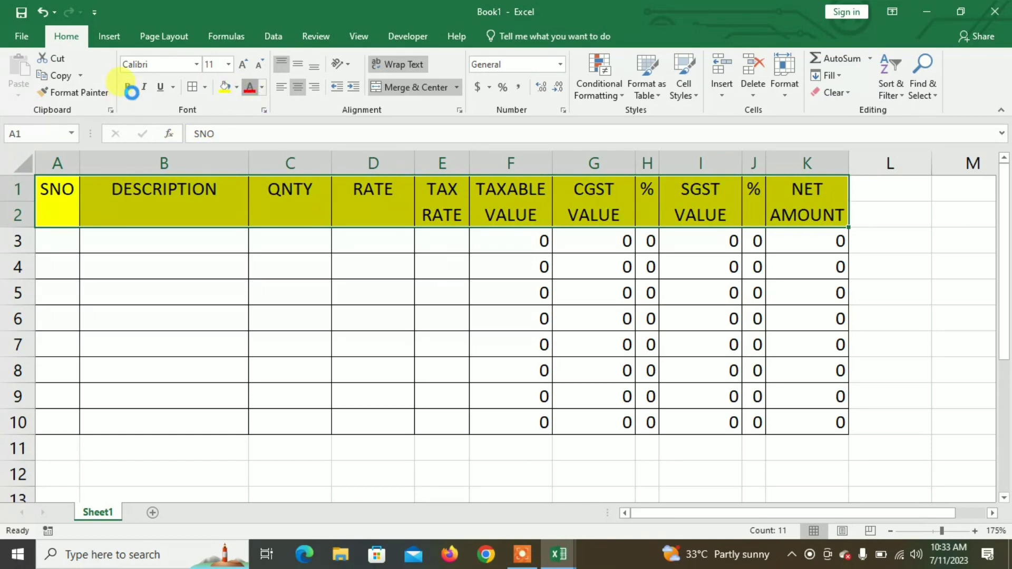
click(250, 88)
click(129, 88)
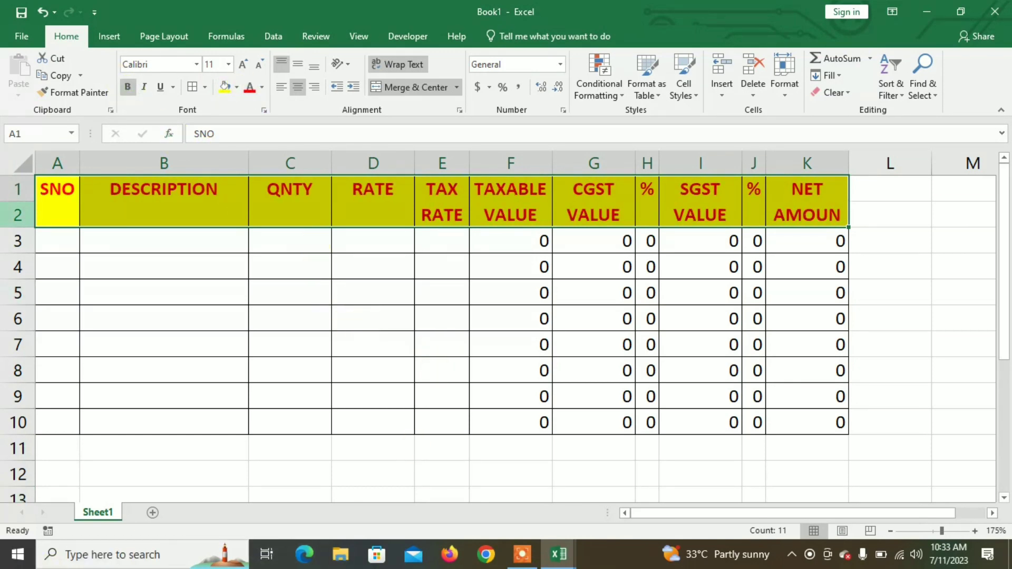
drag(68, 197, 809, 343)
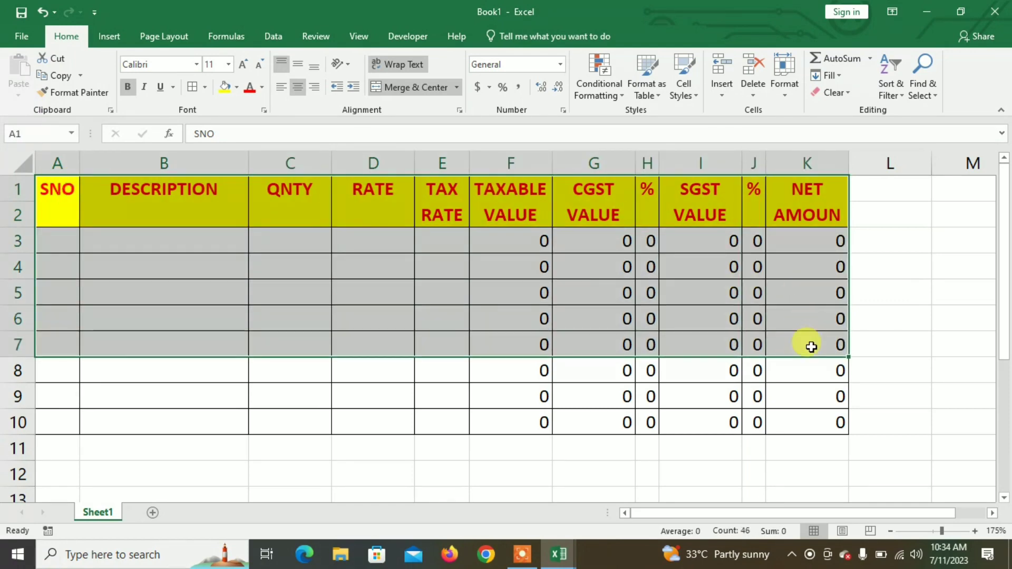
Step: Insert seven blank rows above the invoice table's header
right_click(745, 315)
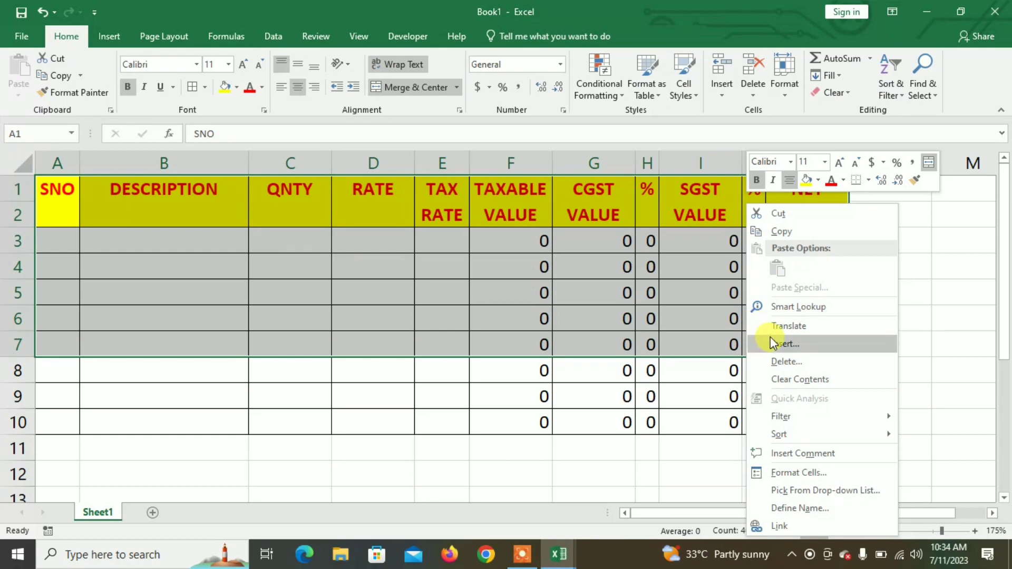
click(776, 346)
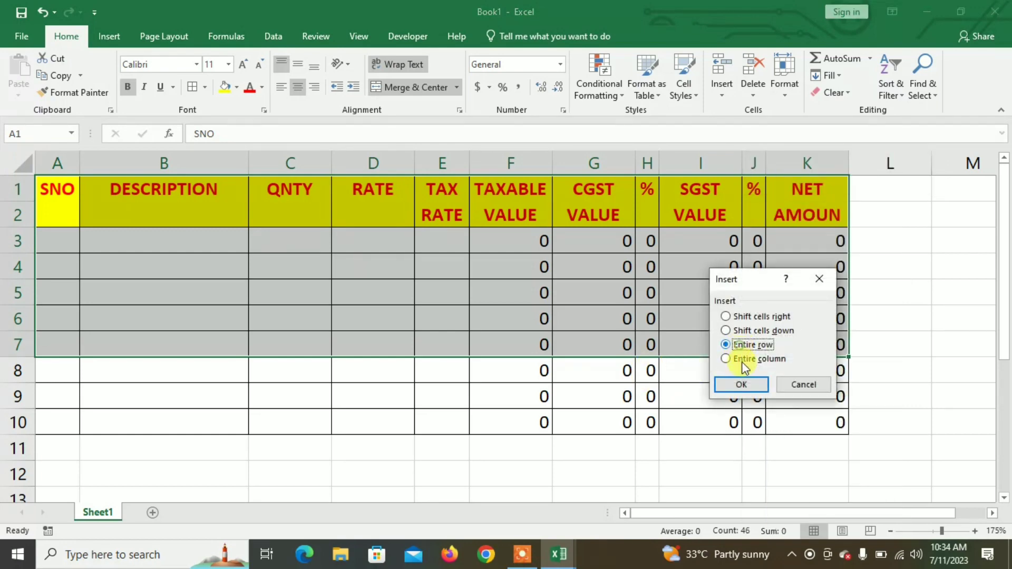
click(741, 384)
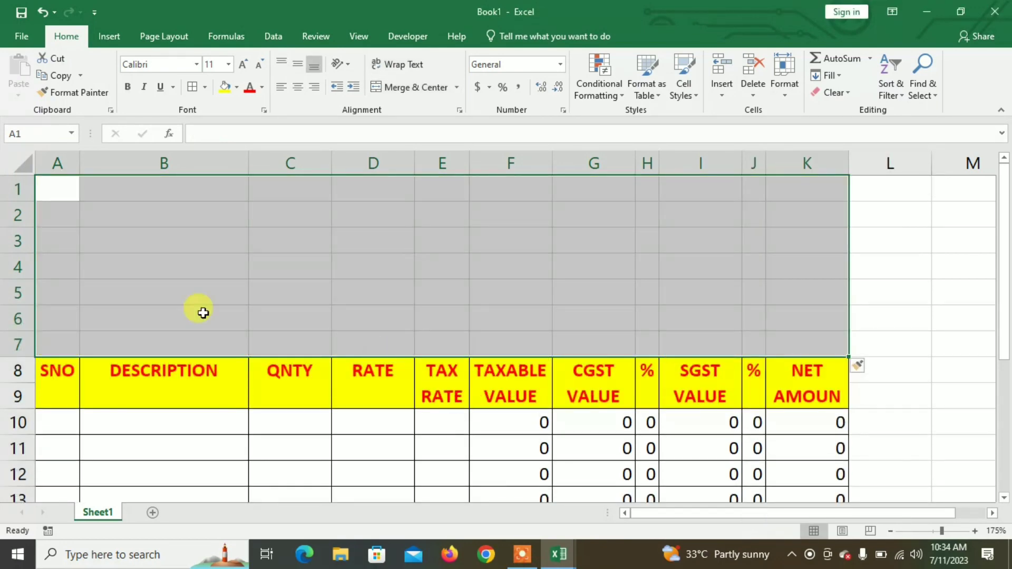
click(102, 263)
Step: Merge rows 5–7 across columns A–C and, separately, across D–K
drag(48, 296, 260, 334)
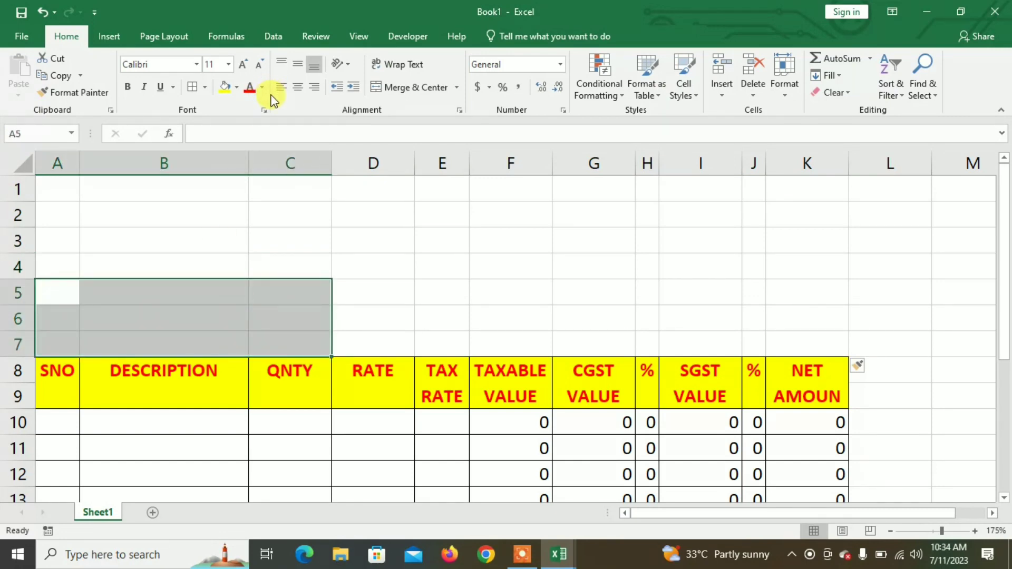
click(458, 87)
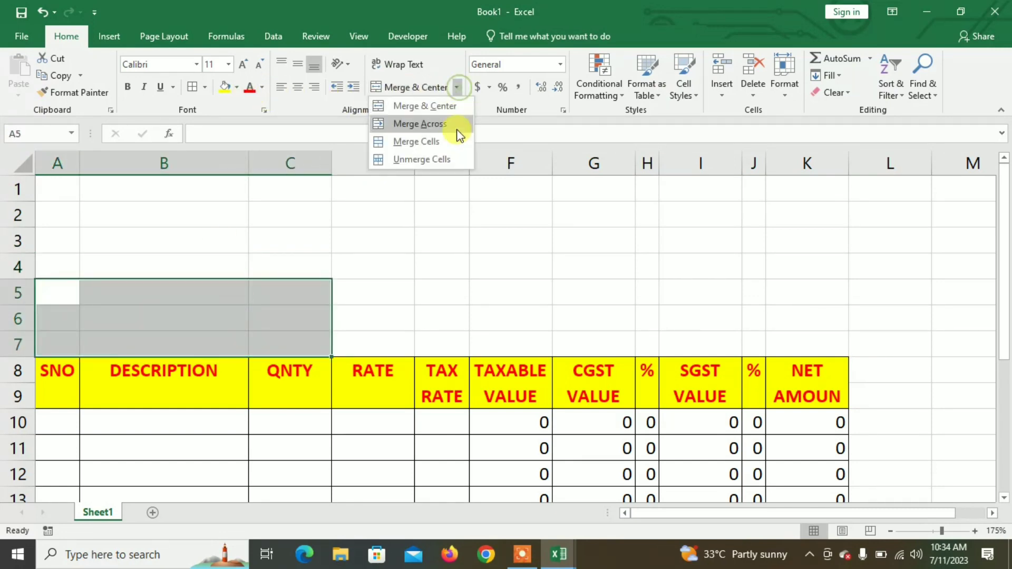
click(436, 124)
drag(372, 295, 798, 336)
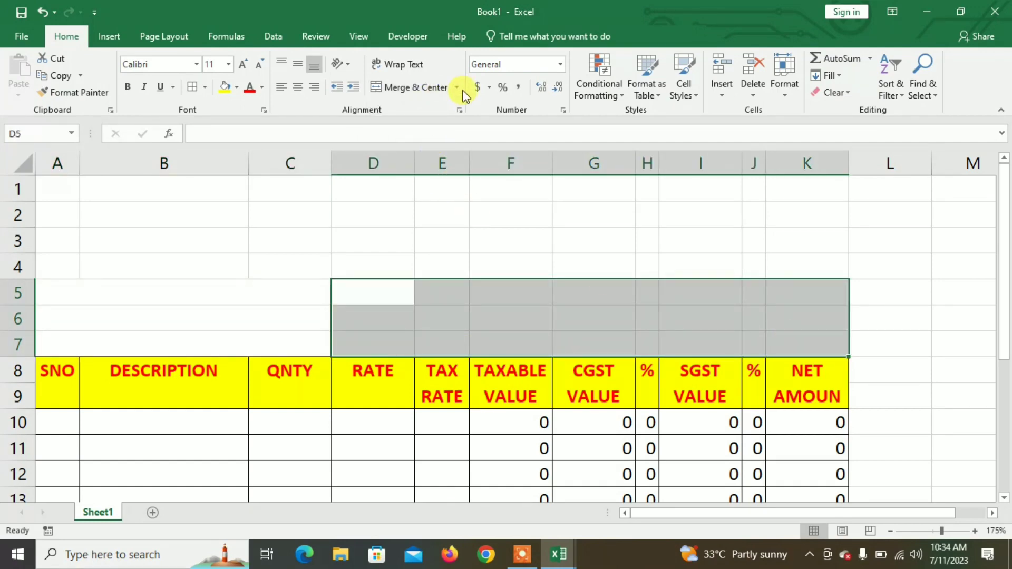
click(457, 89)
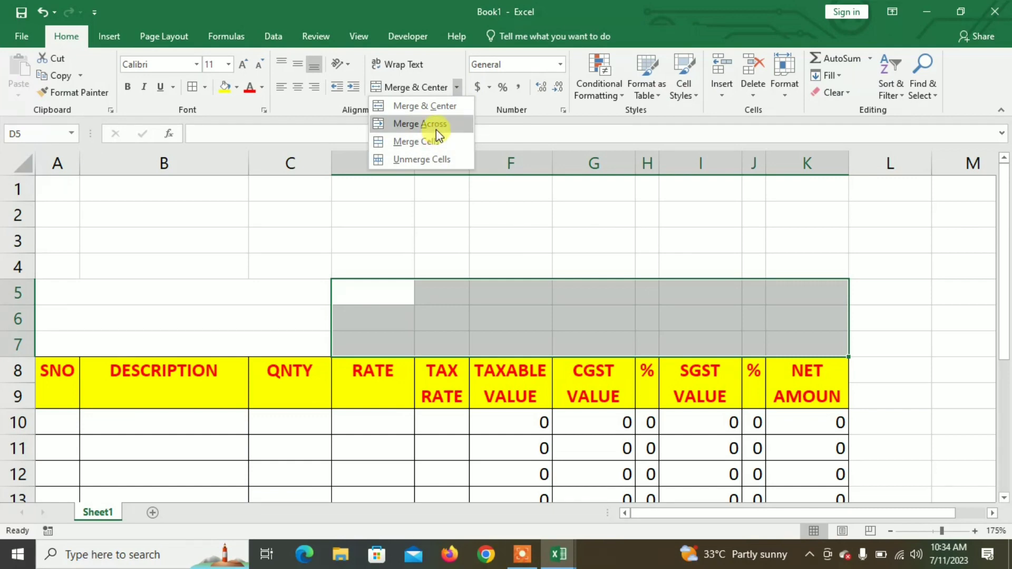
click(435, 128)
Step: Merge and centre A1:K4 as one header block with Wrap Text on
drag(60, 186, 786, 262)
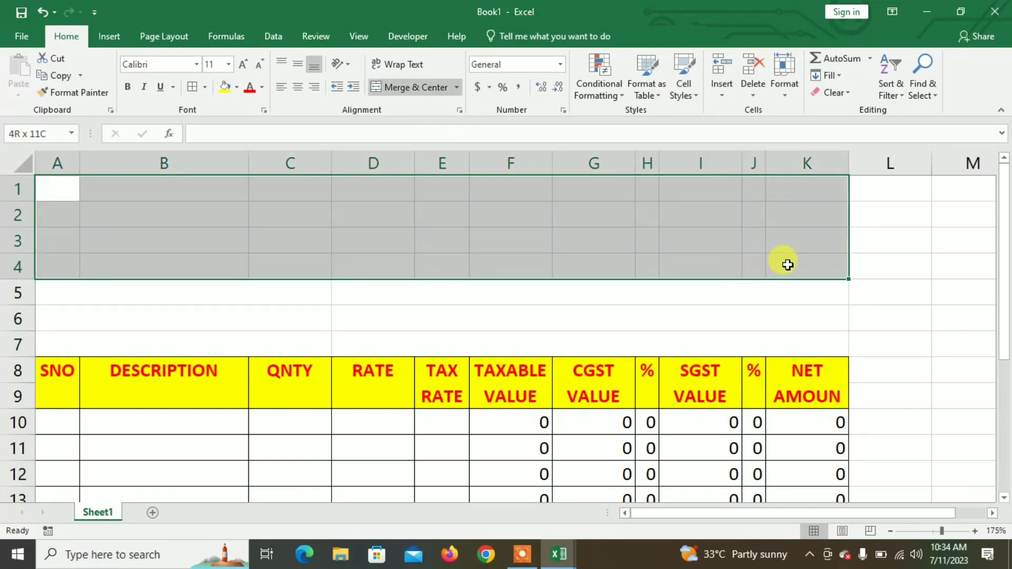
click(393, 91)
click(396, 64)
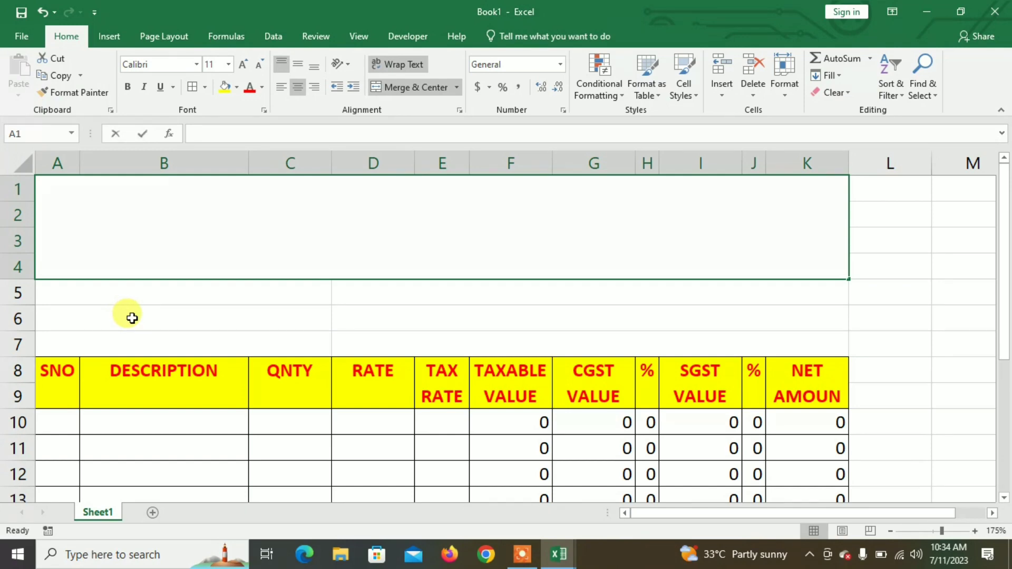
Step: Enter NAYAB INFOTECH in the header, then street, city-PIN and mobile-number lines via Alt+Enter
text(NAYAB INFOTECH)
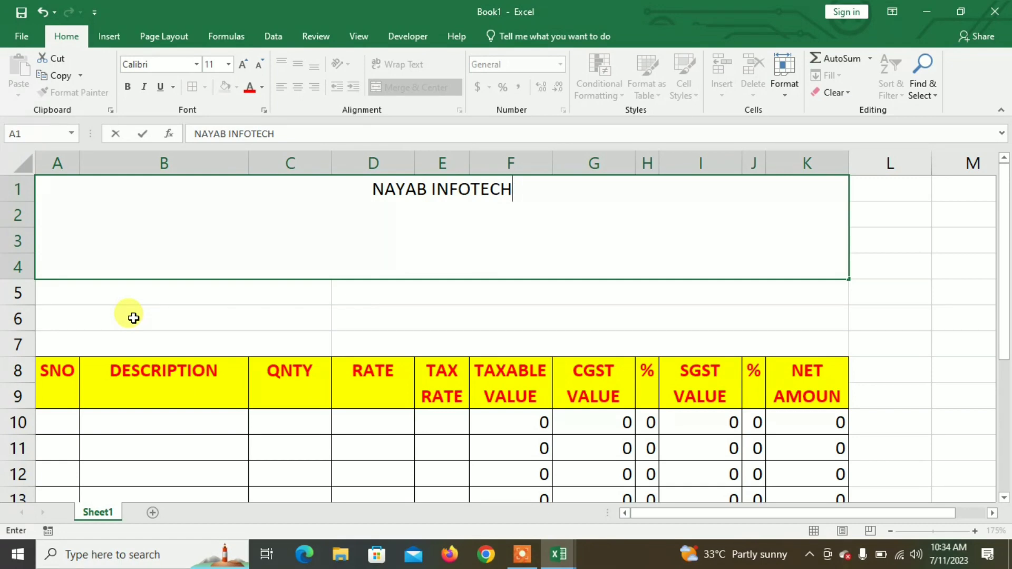
key(Return)
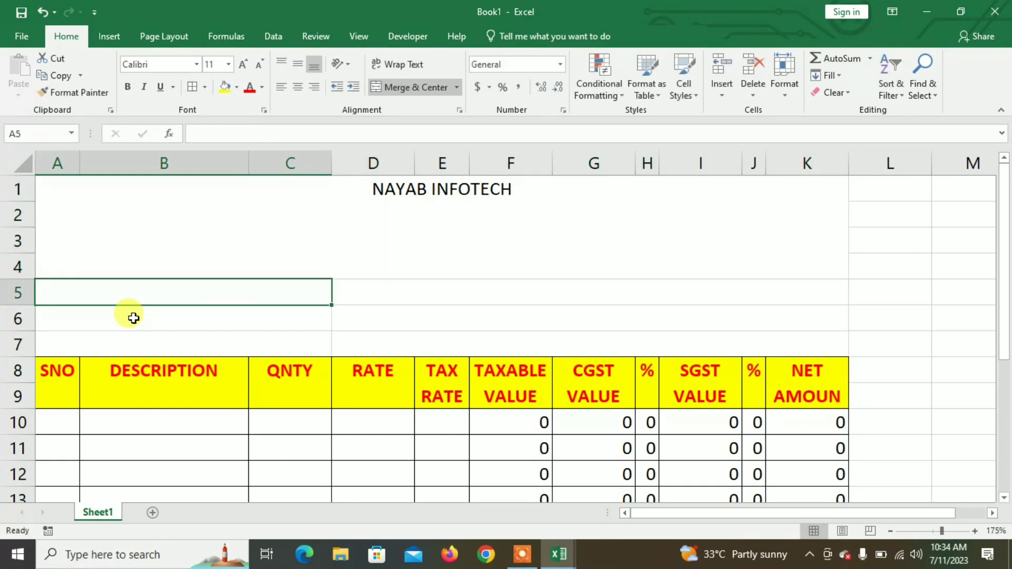
double_click(529, 184)
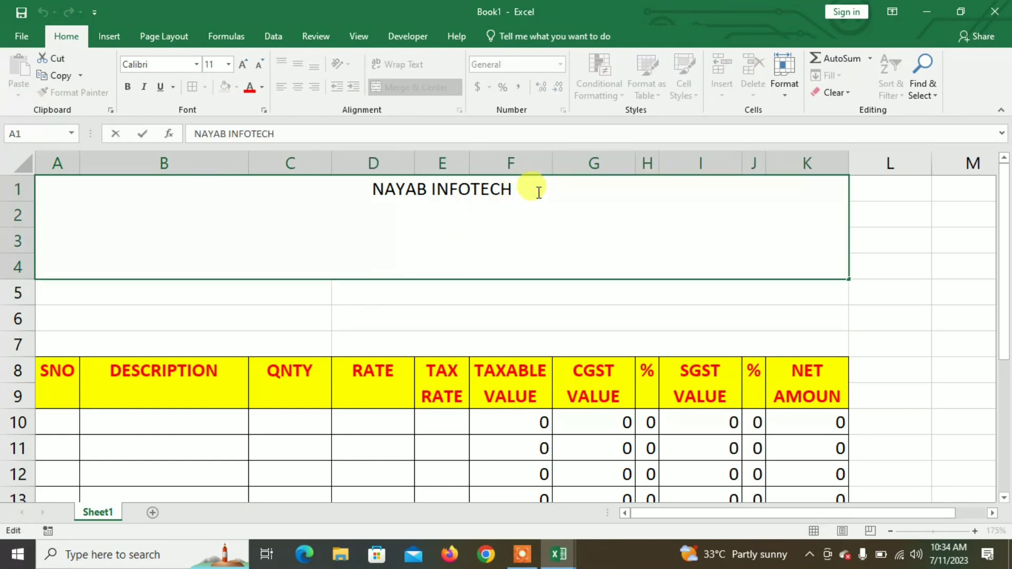
key(alt+Return)
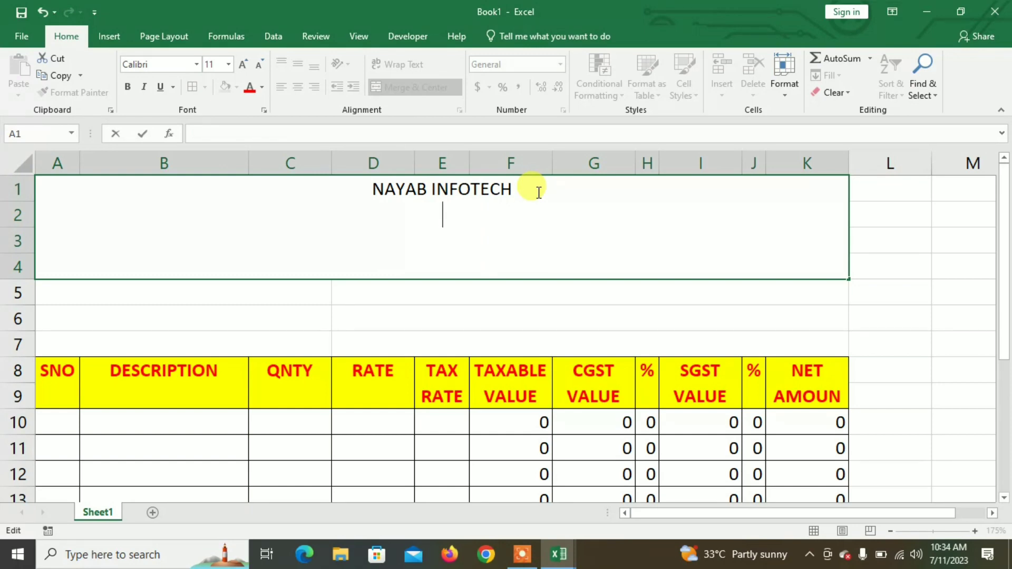
text(GARDEN)
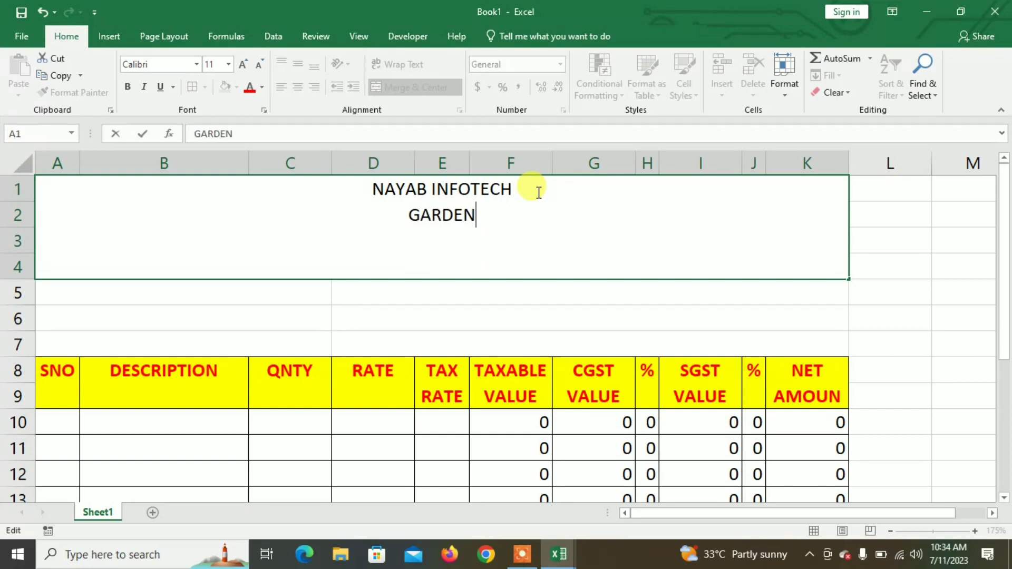
text( REACH ROAD)
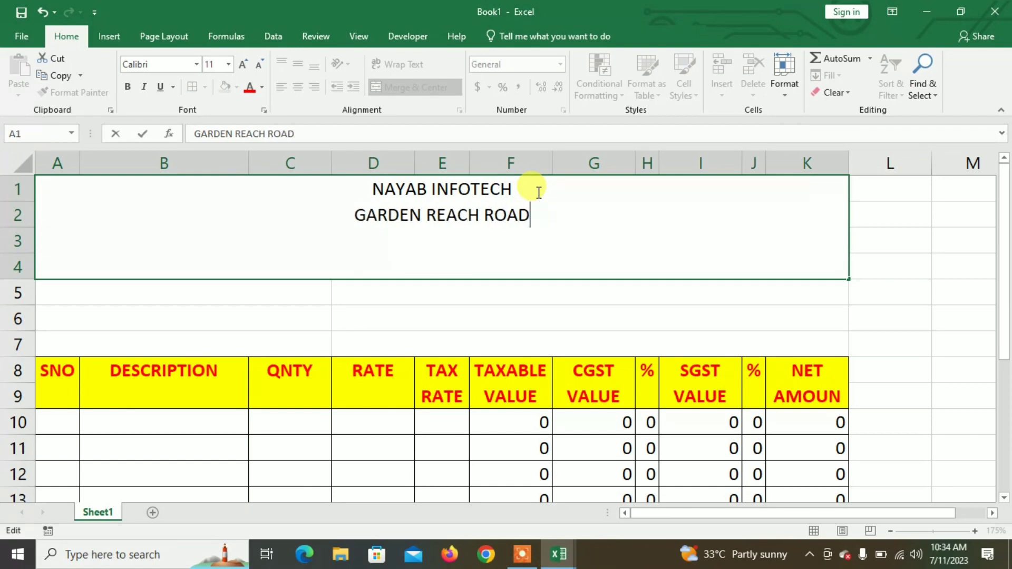
key(alt+Return)
text(KOLKATA-700024)
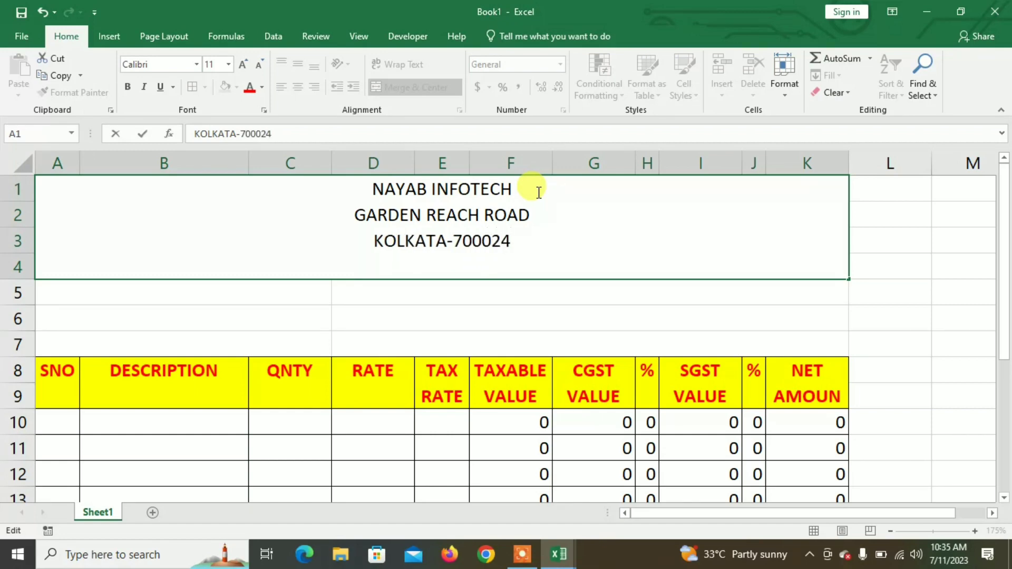
key(alt+Return)
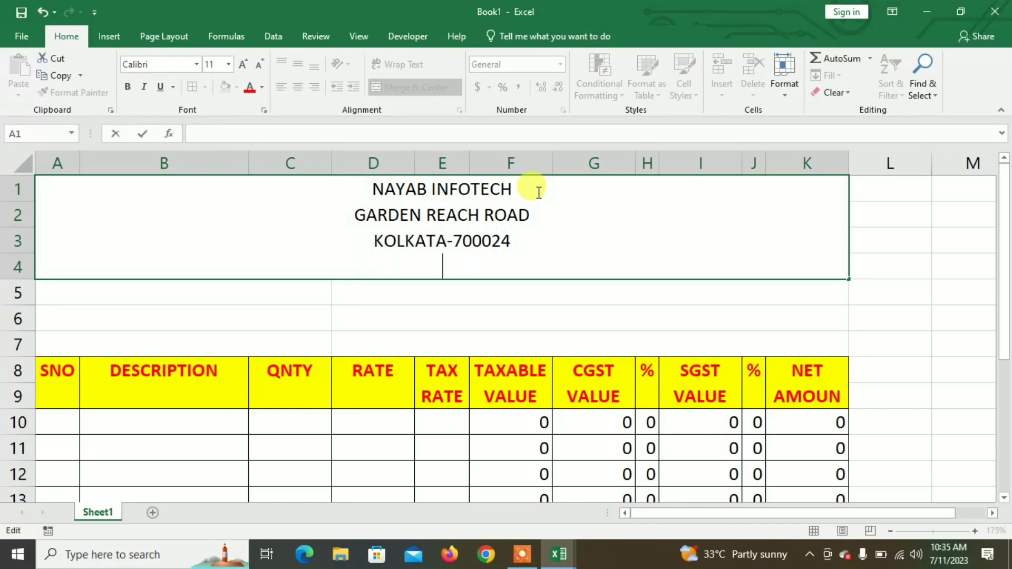
text(MOBILE )
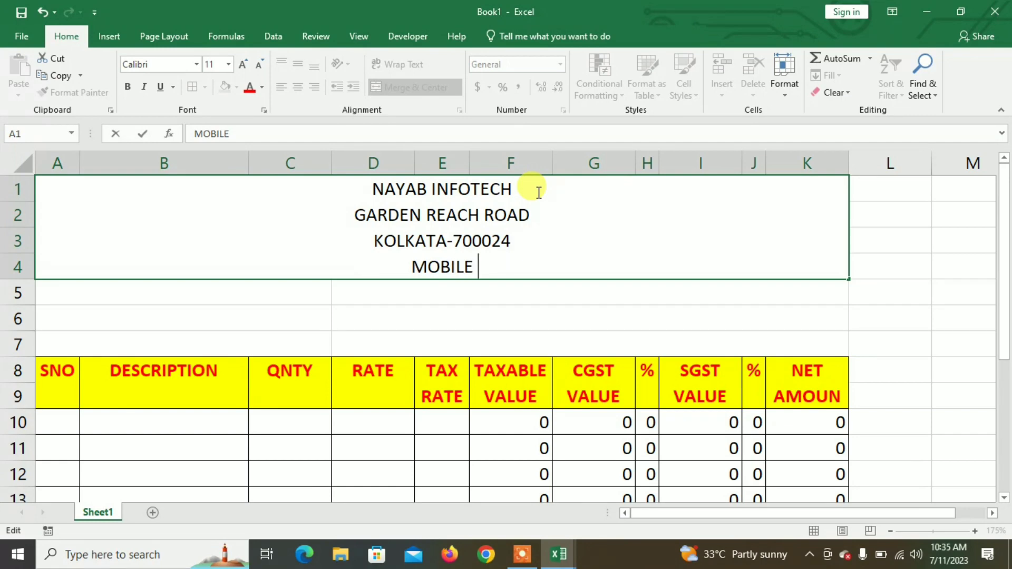
text(NO:)
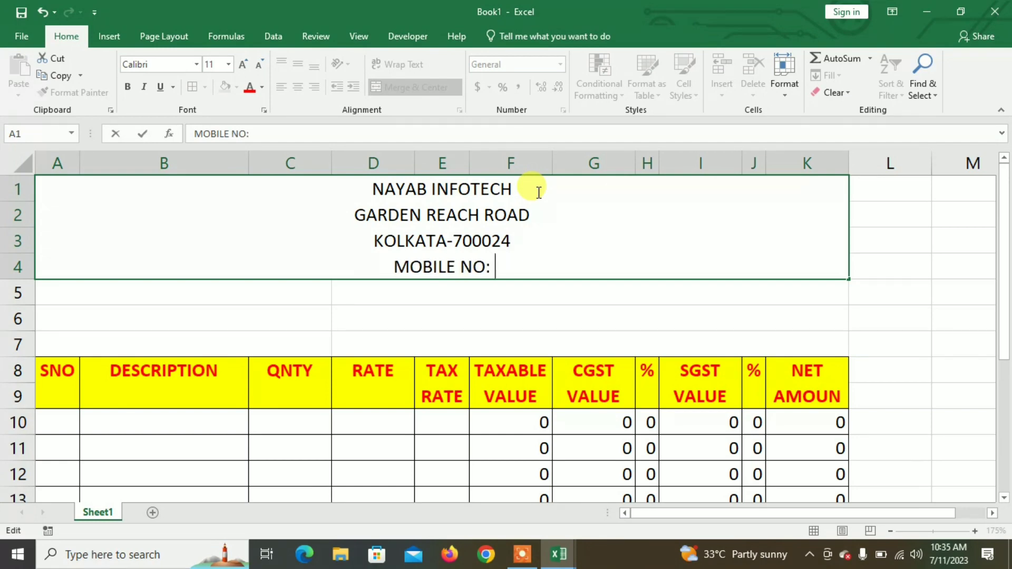
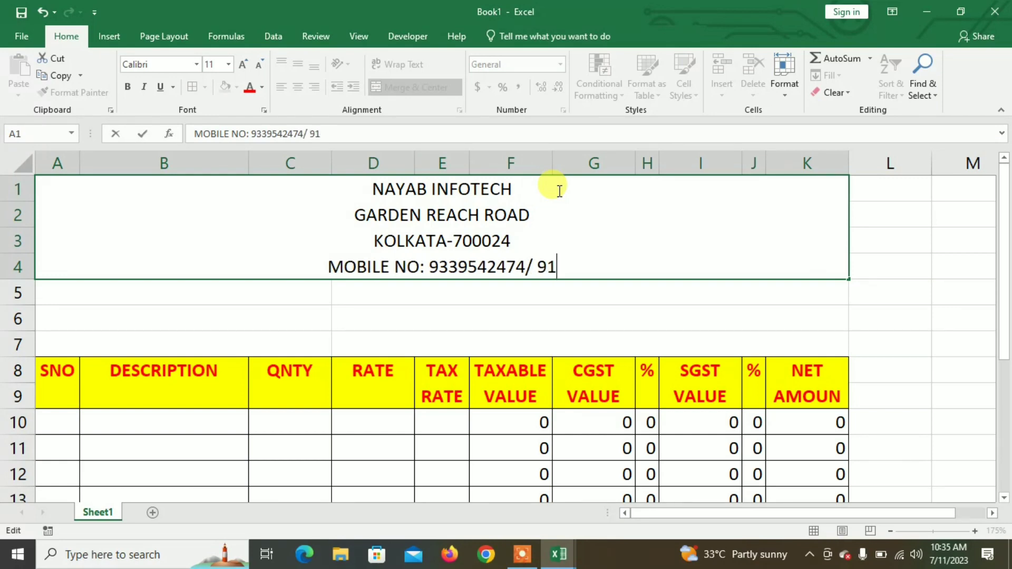
text(84)
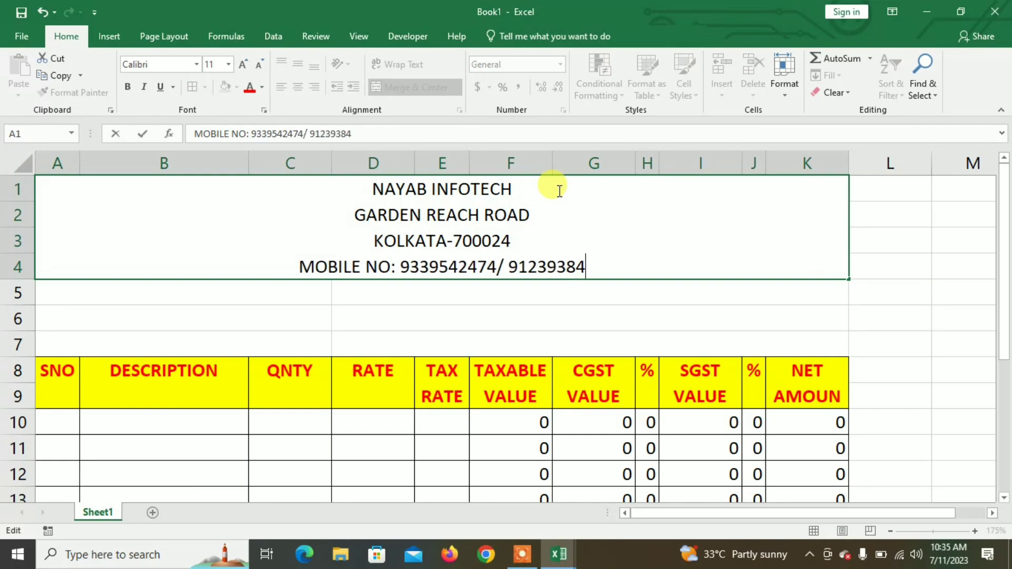
text(62)
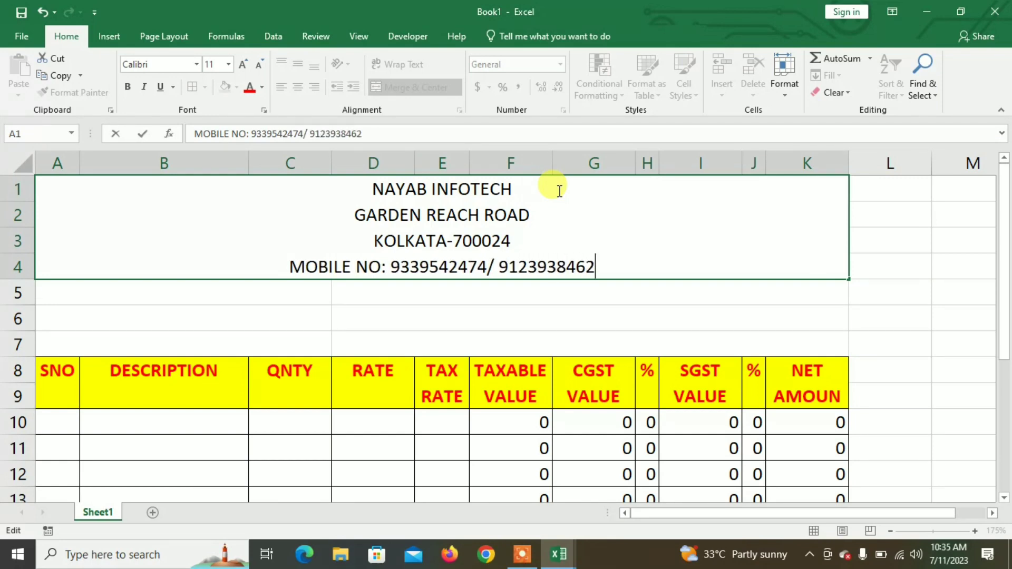
Step: Make NAYAB INFOTECH size 26, bold and red
drag(543, 189, 354, 190)
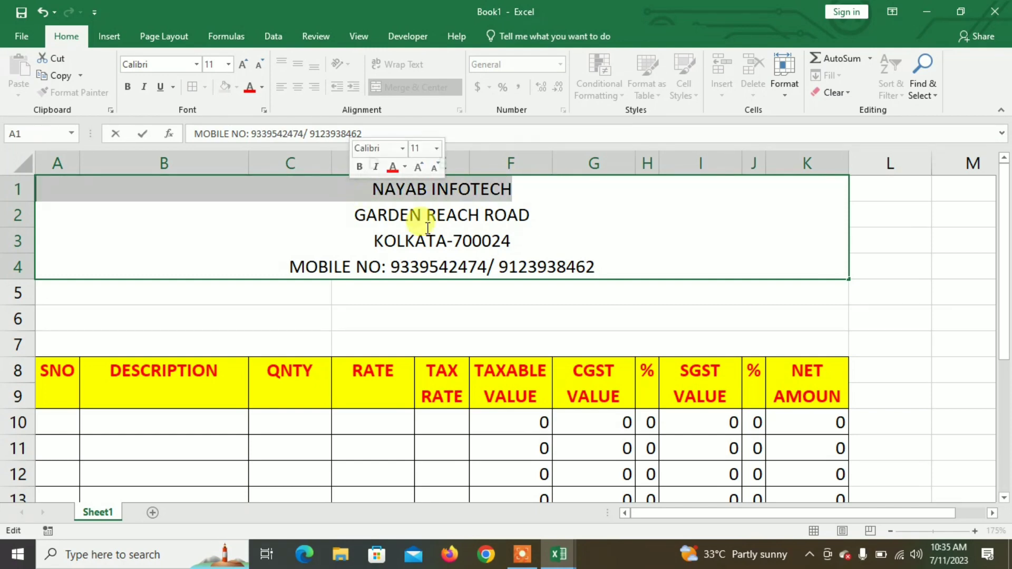
click(245, 64)
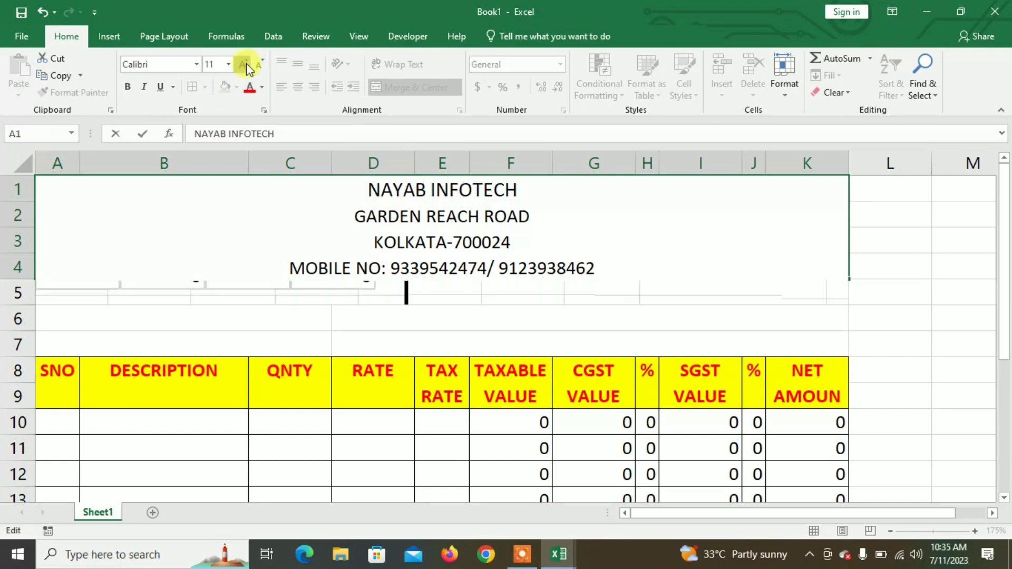
click(246, 64)
click(246, 63)
click(246, 63)
click(246, 63)
click(246, 63)
click(245, 64)
click(246, 63)
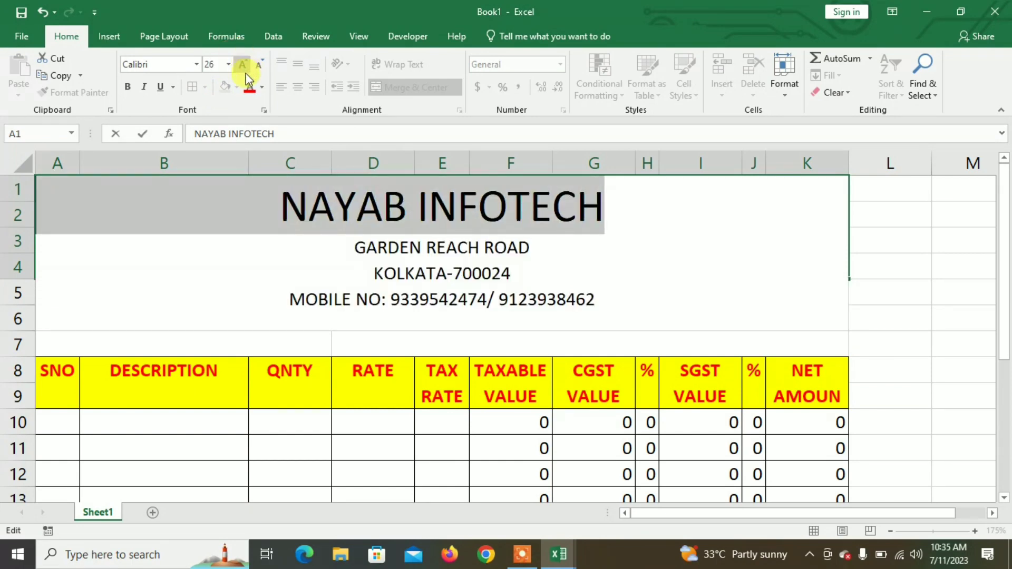
click(127, 86)
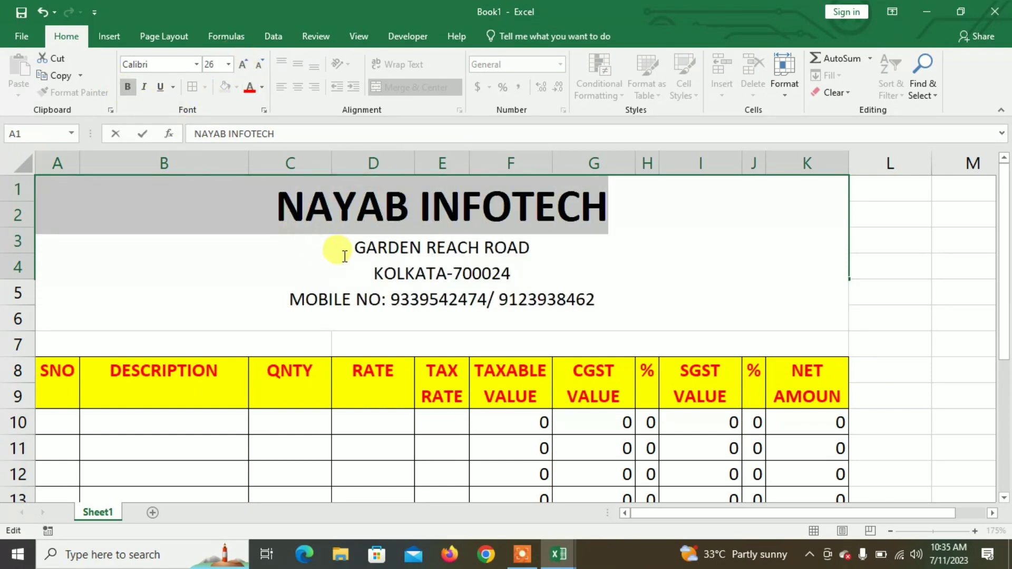
click(250, 87)
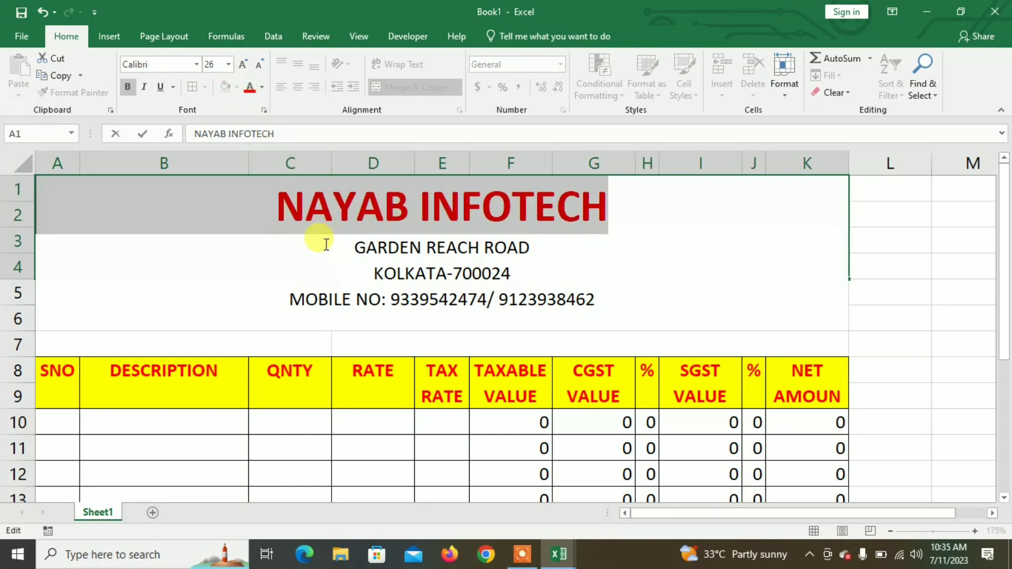
Step: Colour the three address lines blue-gray
drag(343, 248, 610, 301)
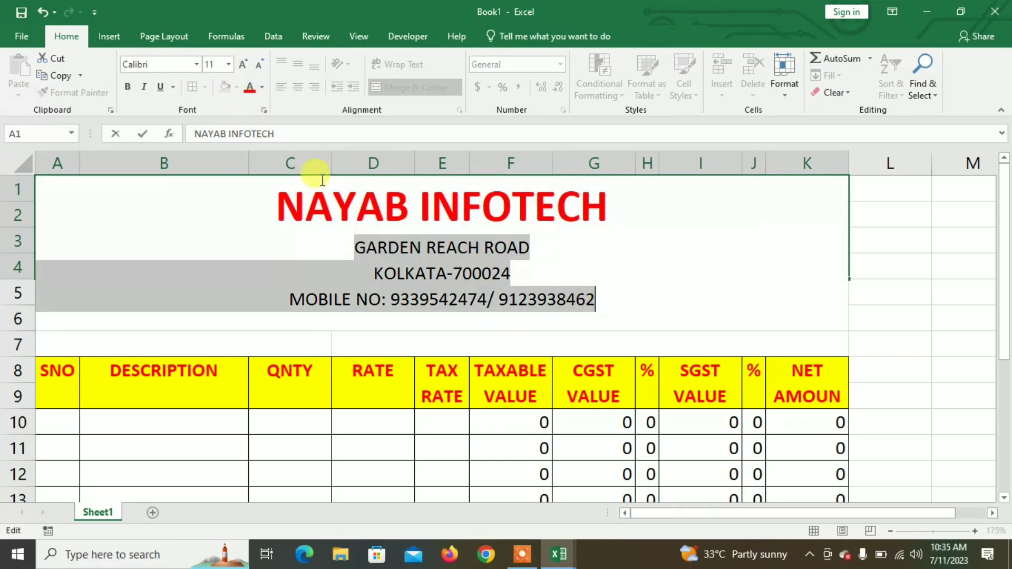
click(262, 87)
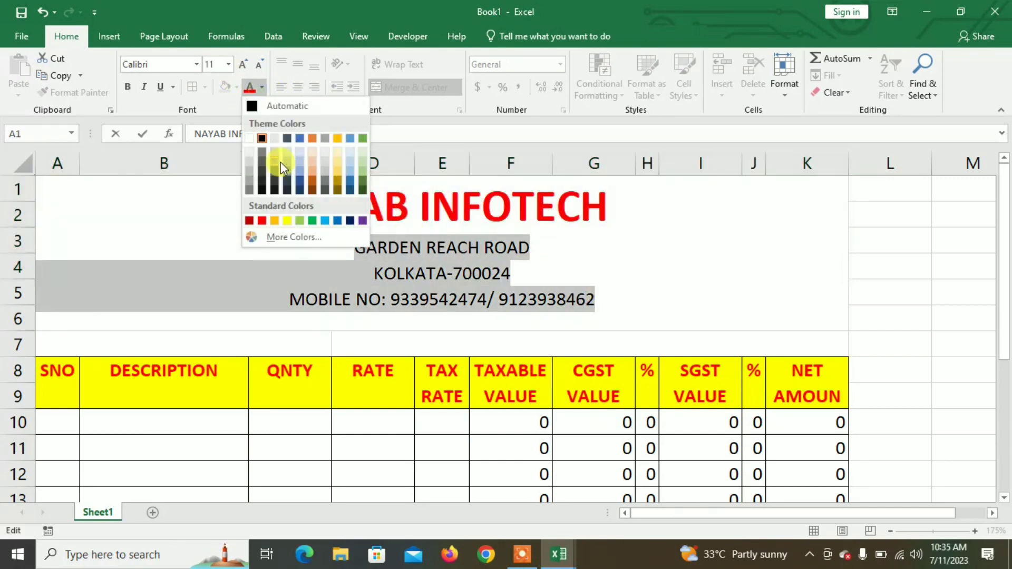
click(297, 141)
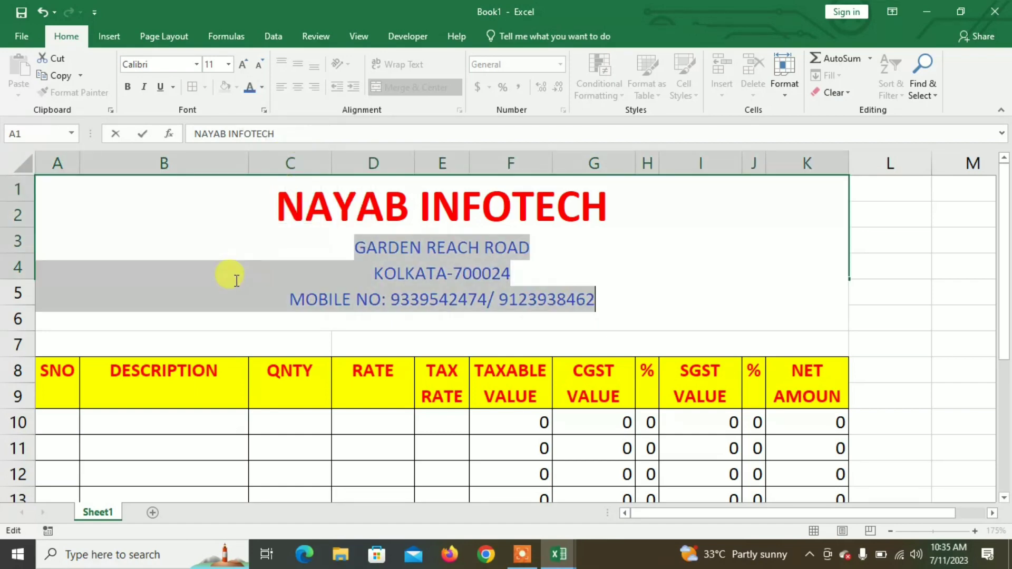
click(905, 292)
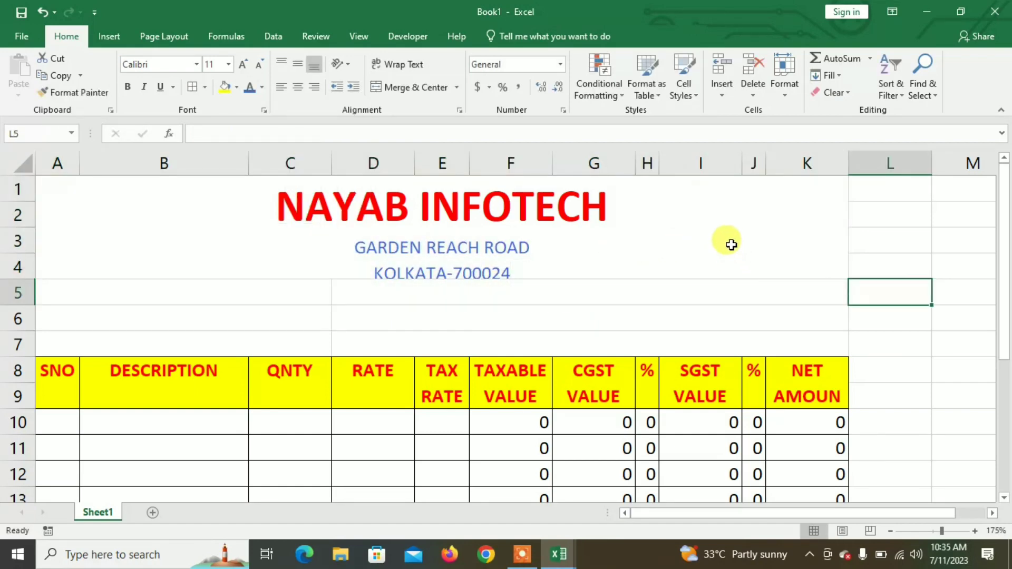
Step: Make row 4 taller and fill the merged header light green
click(729, 242)
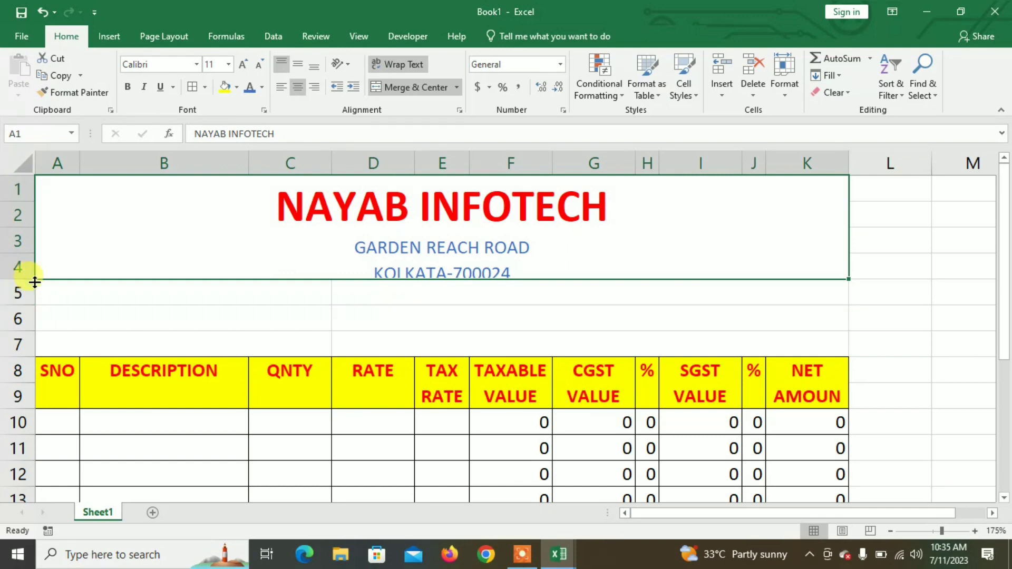
drag(33, 280, 38, 334)
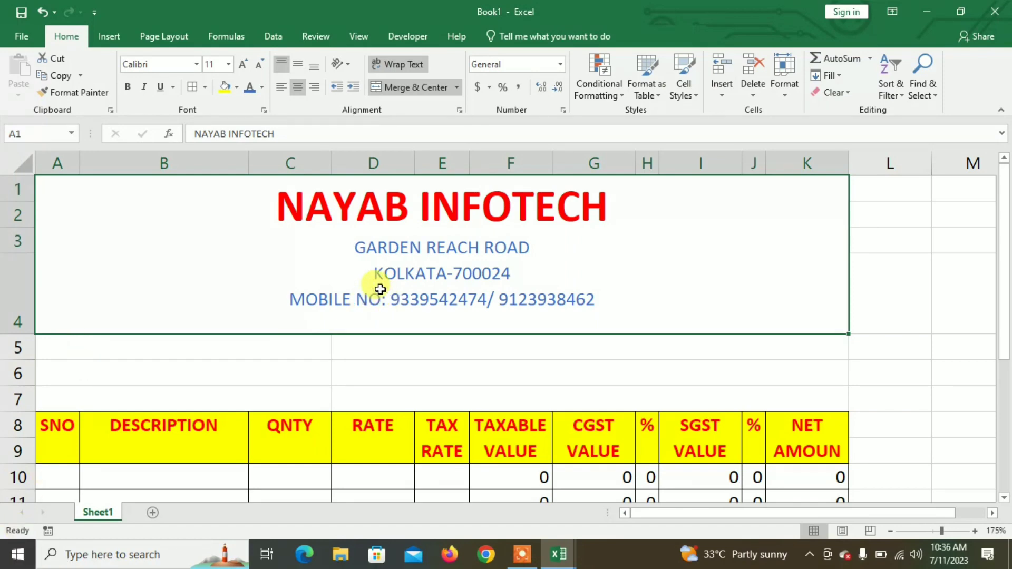
click(237, 87)
click(337, 147)
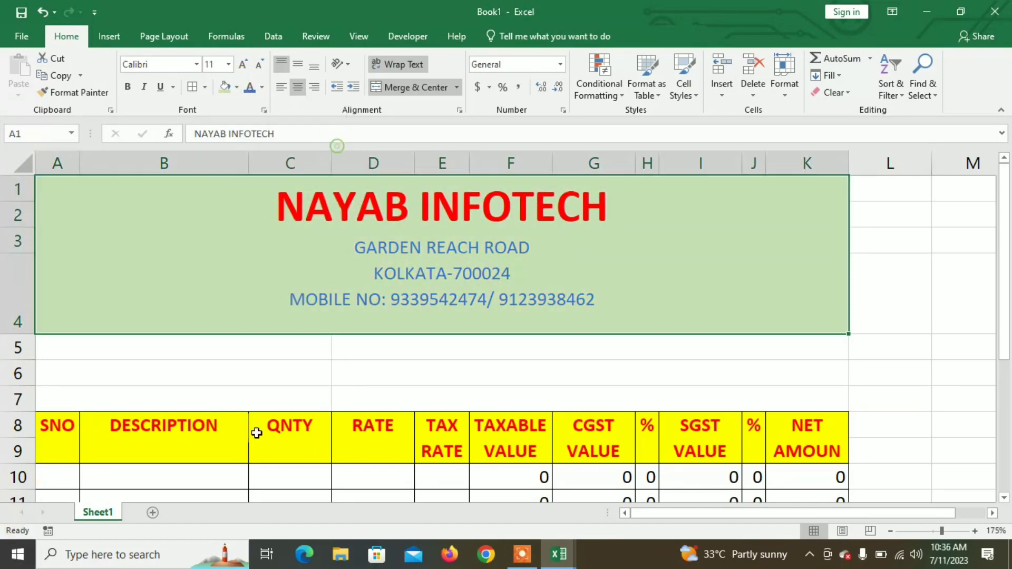
Step: Select the header block together with the empty rows 5–7
drag(258, 348, 425, 391)
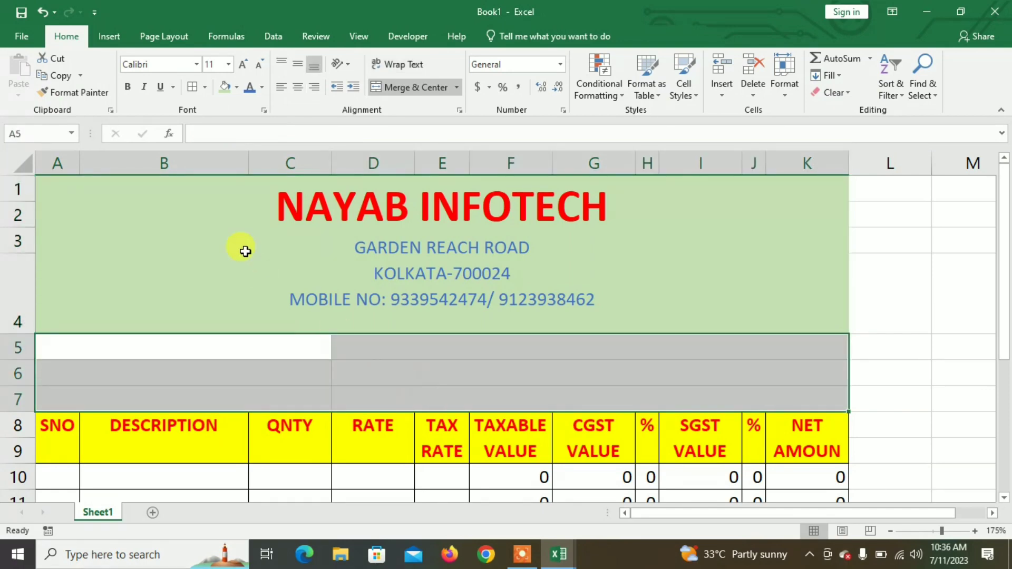
click(250, 258)
scroll(264, 379, down, 1)
scroll(264, 379, down, 2)
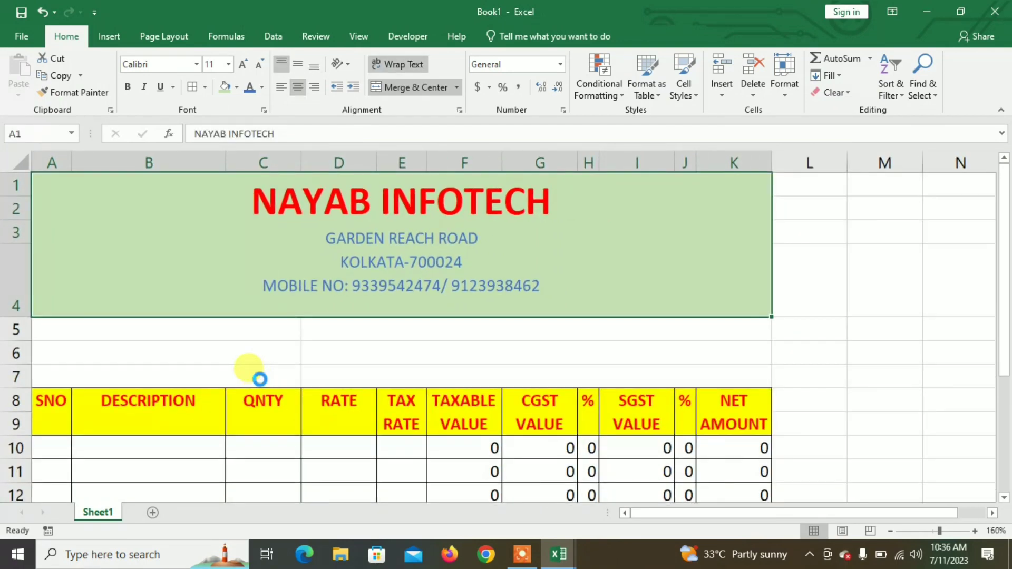
click(178, 230)
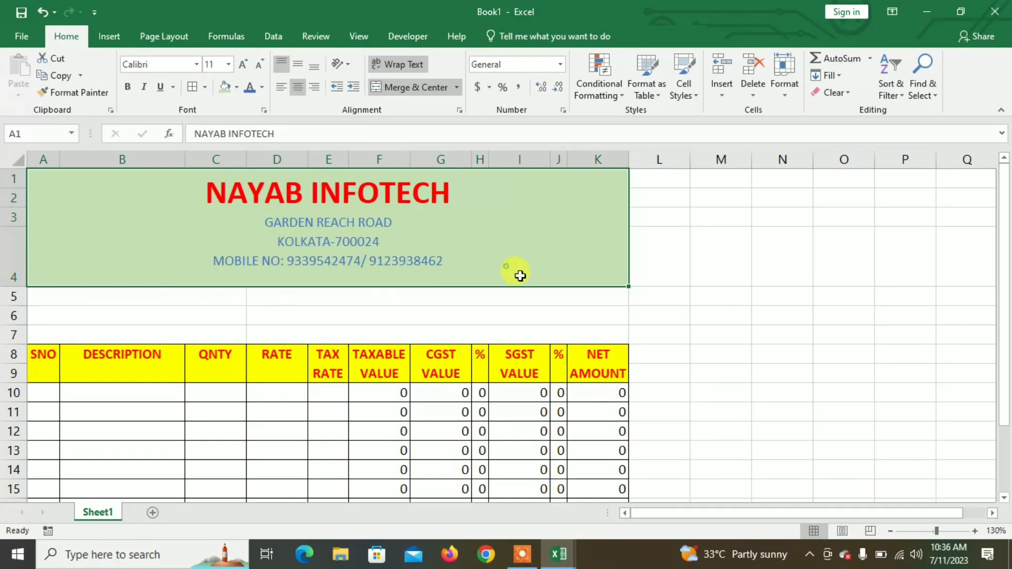
click(644, 269)
drag(545, 267, 538, 333)
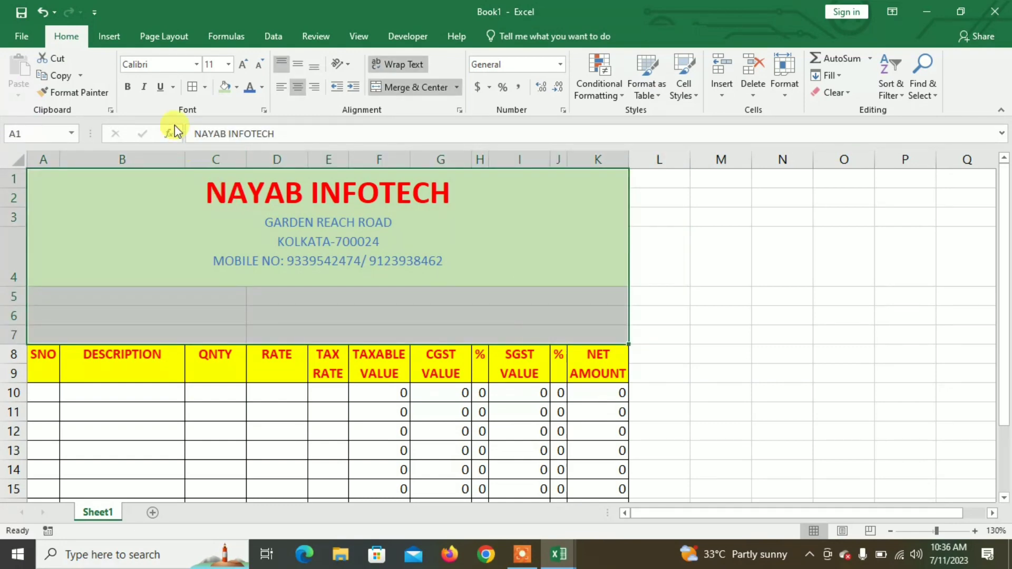
Step: Border rows 5–7 and label them CUSTOMER NAME, ADDRESS and MOBILE
click(193, 87)
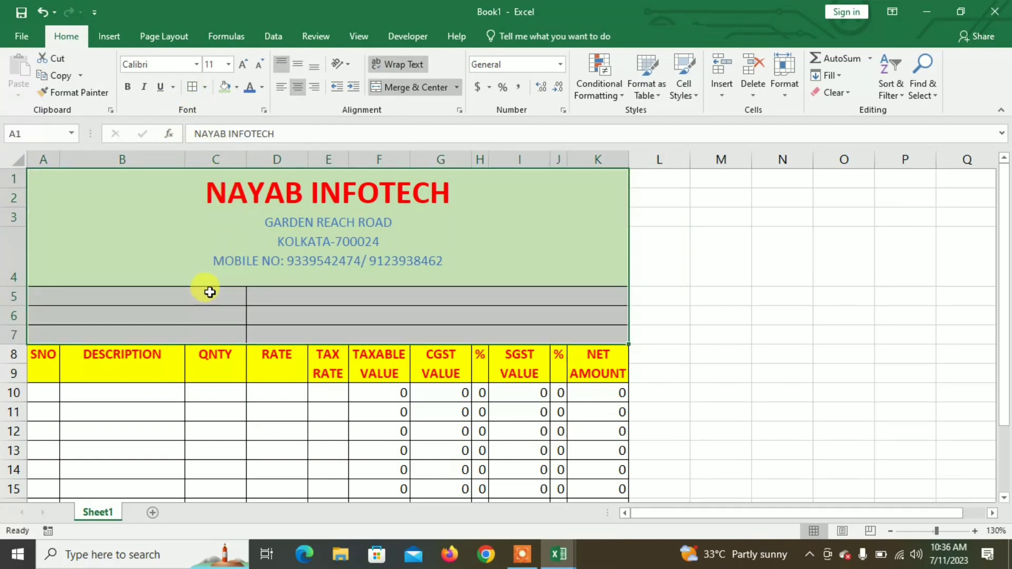
click(208, 296)
text(CUSR)
key(BackSpace)
text(TO)
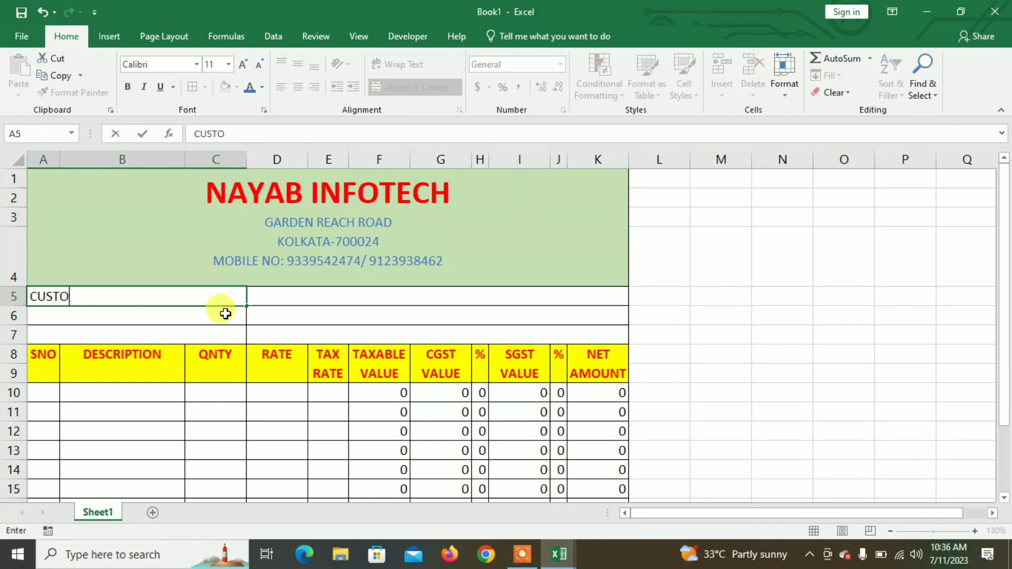
text(MER NAME)
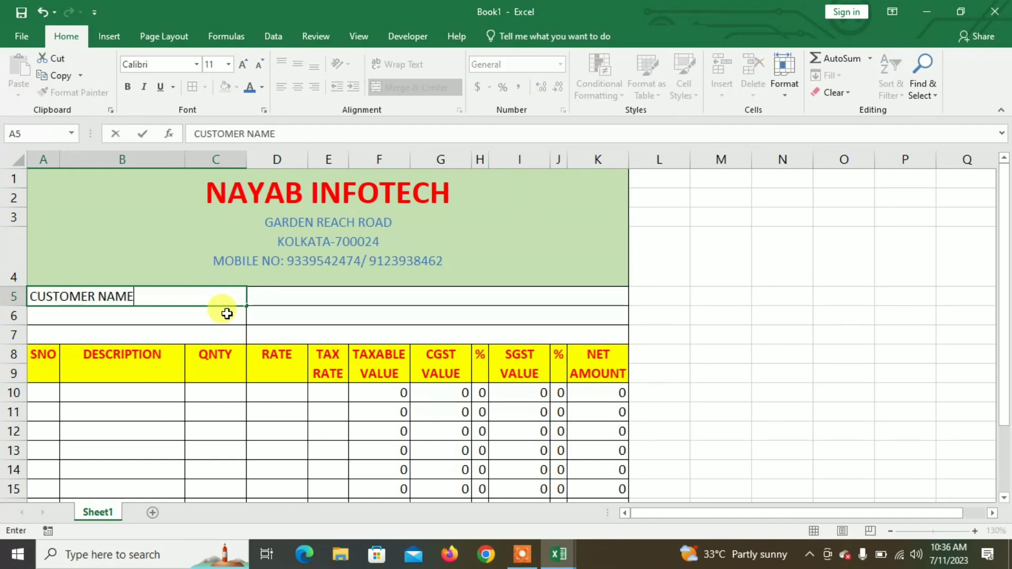
key(Return)
text(ADDRESS)
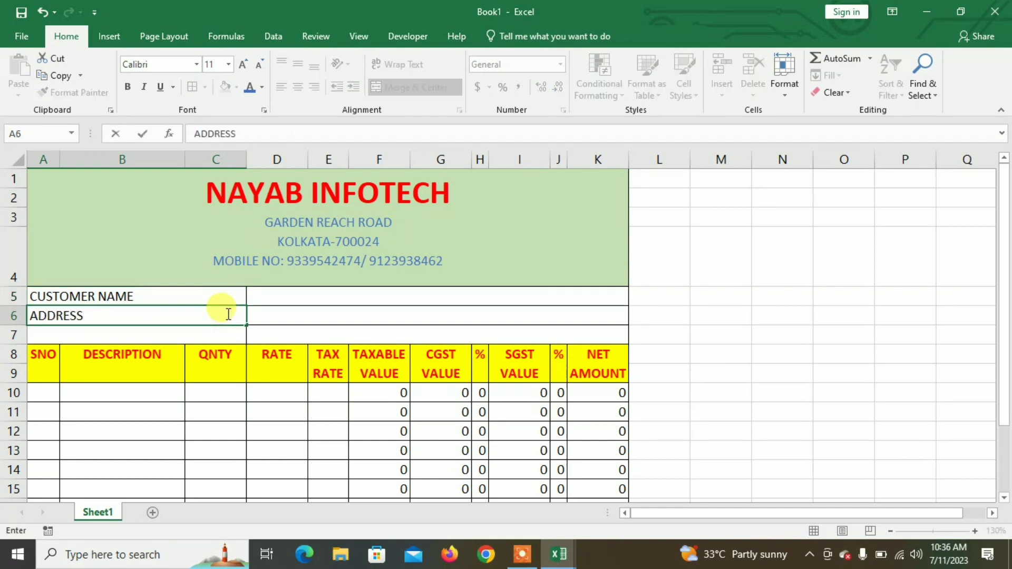
key(Return)
text(MOBILE)
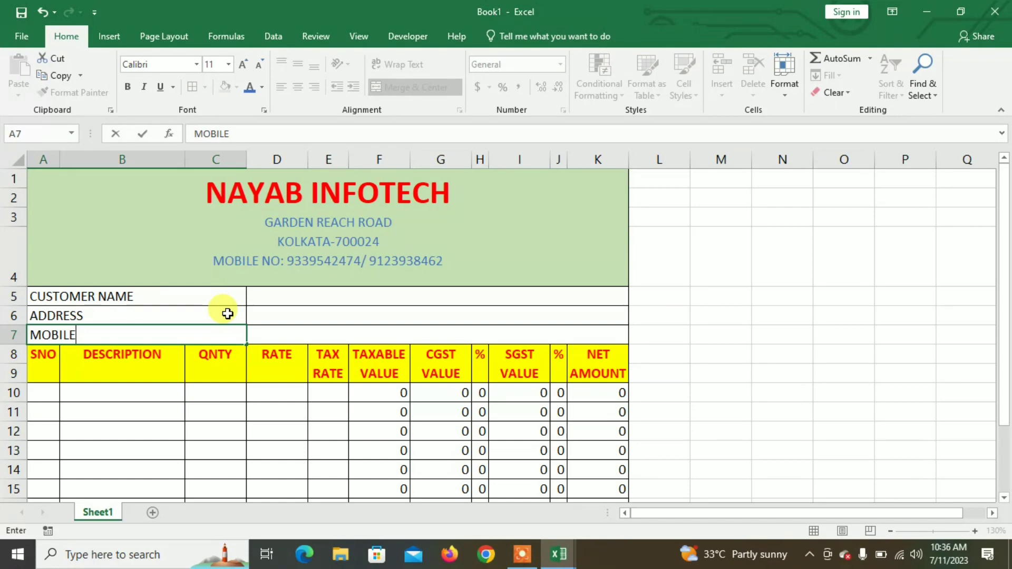
key(Return)
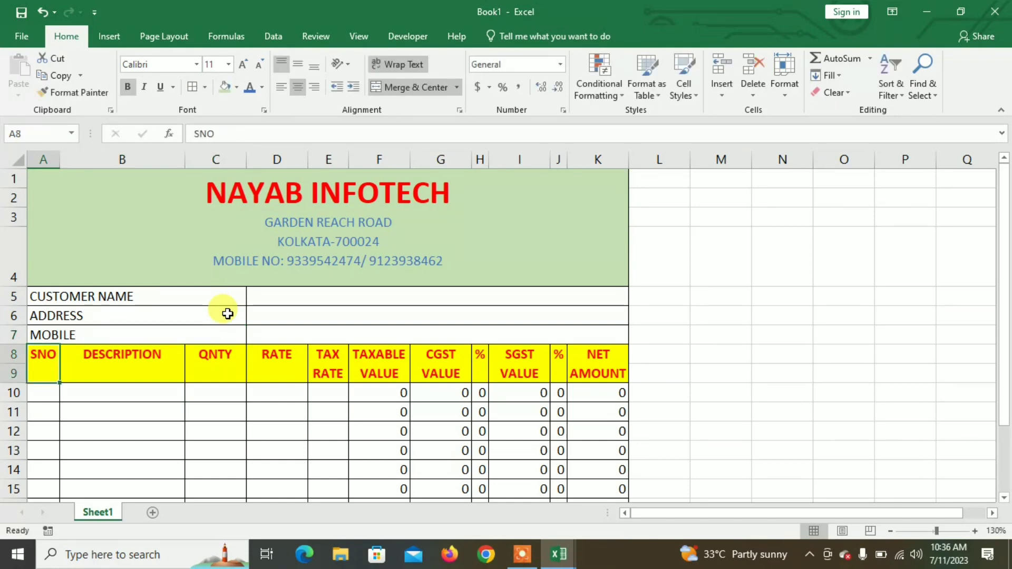
scroll(187, 337, down, 3)
scroll(187, 336, up, 3)
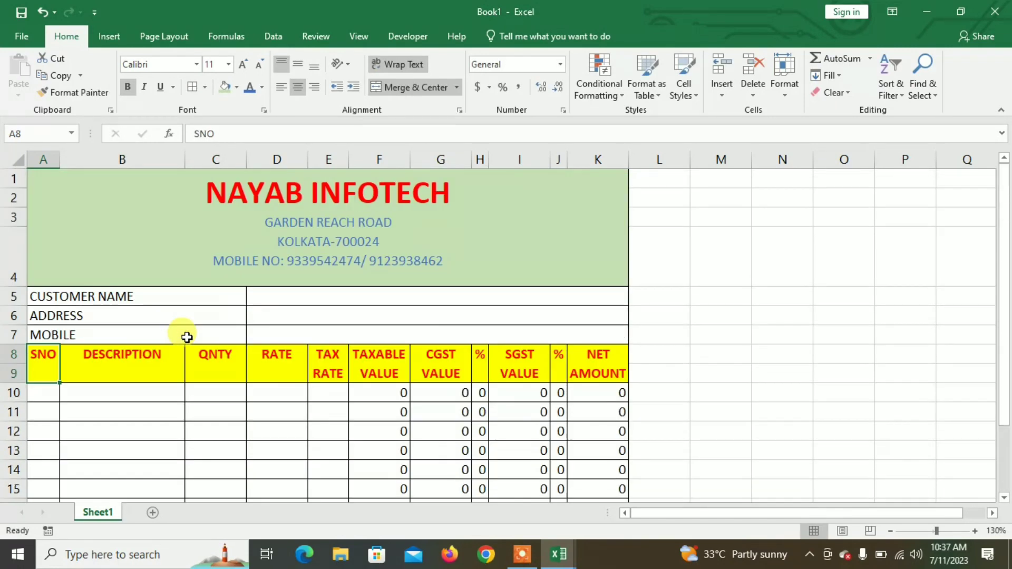
ctrl+scroll(177, 367, down, 3)
Step: Enter LED MONITOR in B10 with quantity 1, rate 5000 and tax rate 28
click(177, 367)
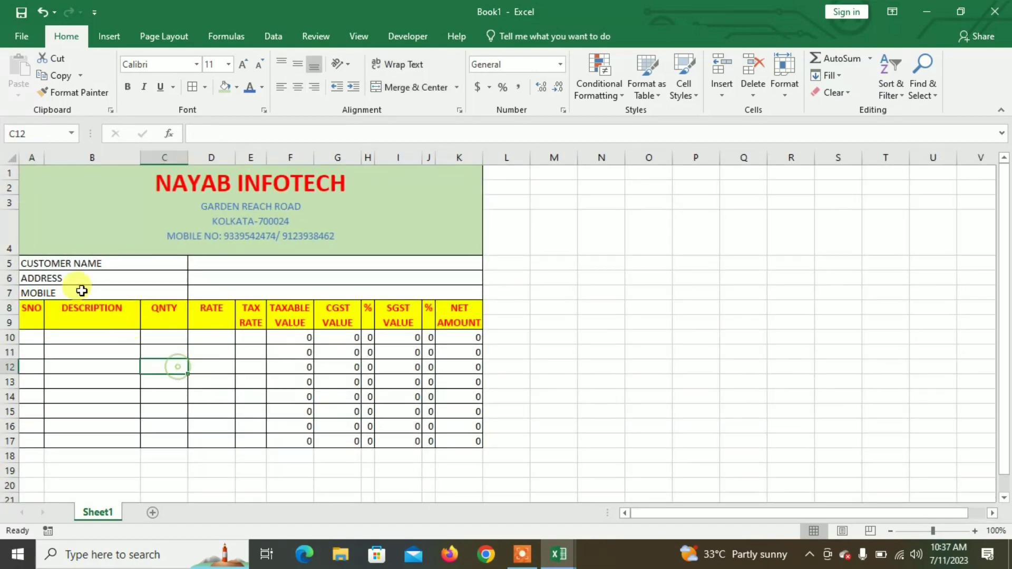
click(124, 352)
click(79, 337)
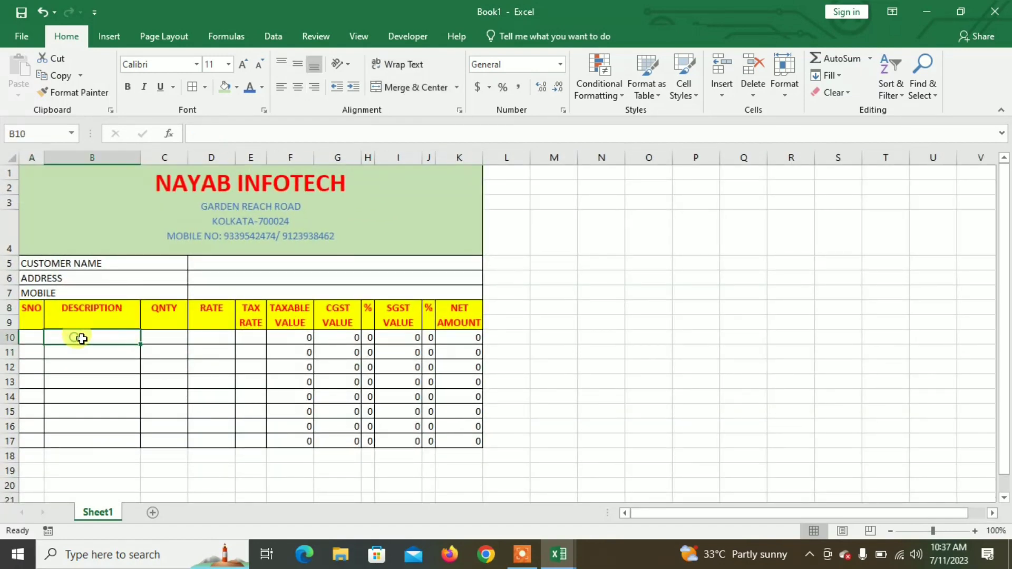
ctrl+scroll(118, 354, up, 1)
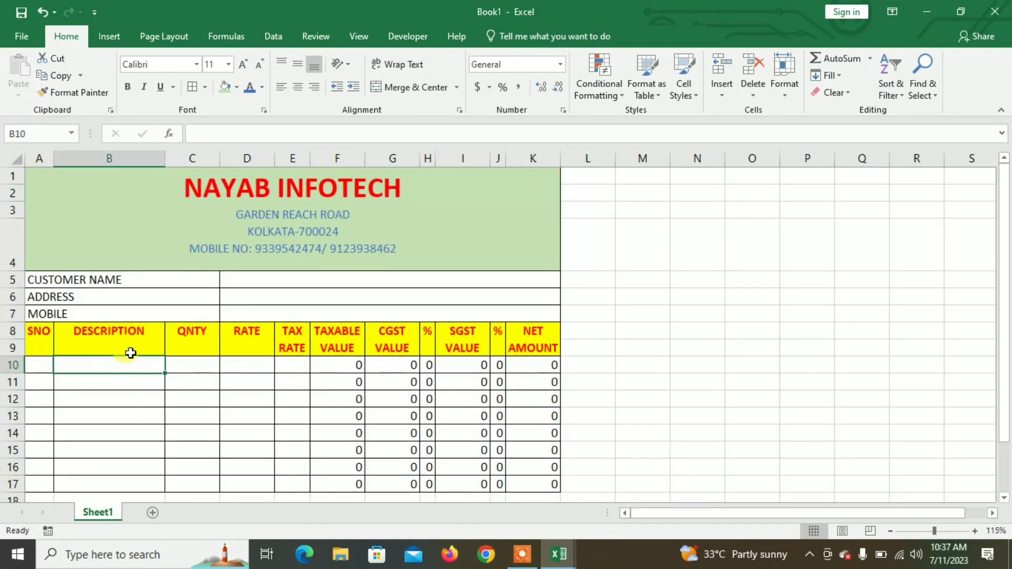
text(LED)
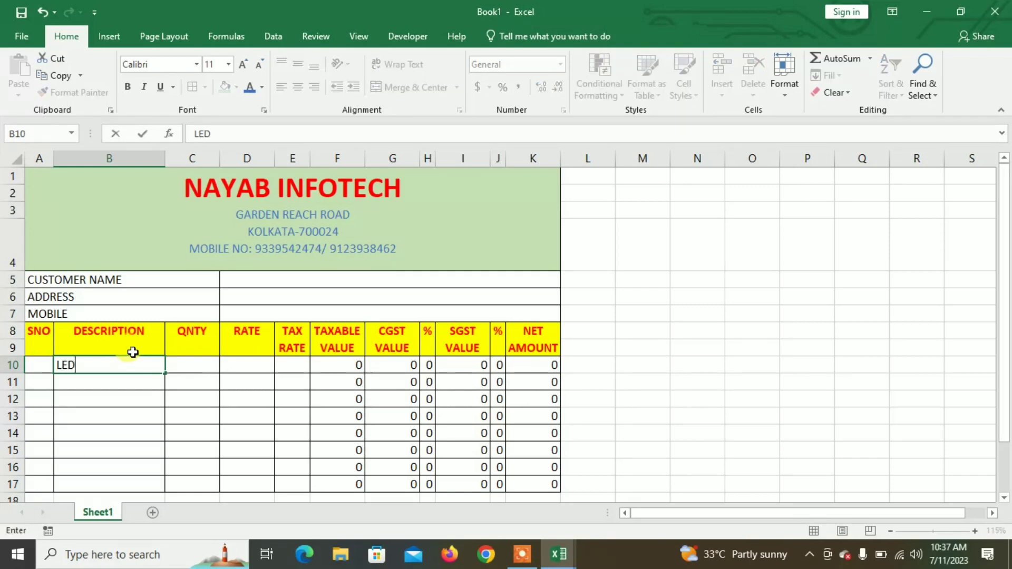
text( MONITOR)
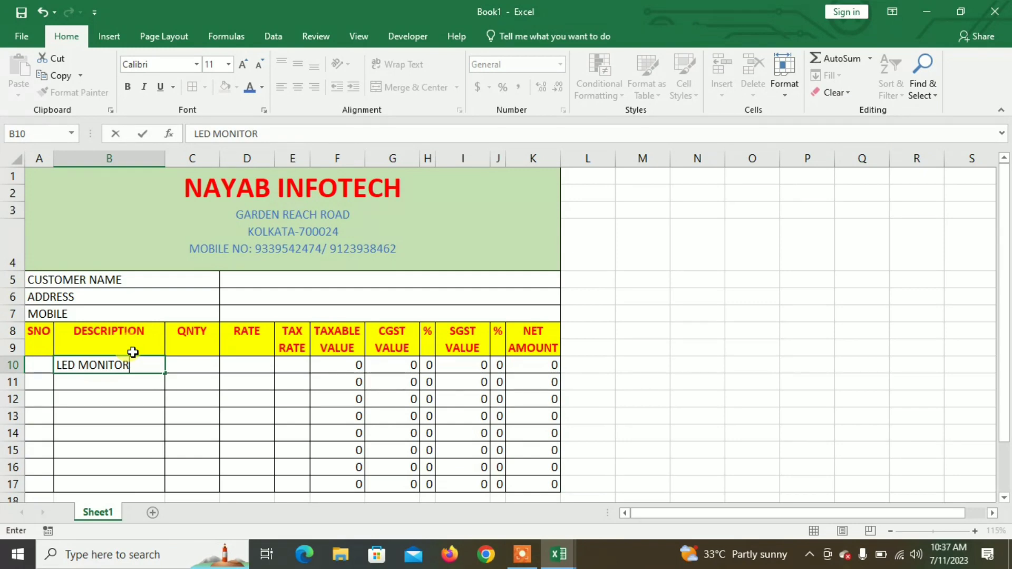
key(Tab)
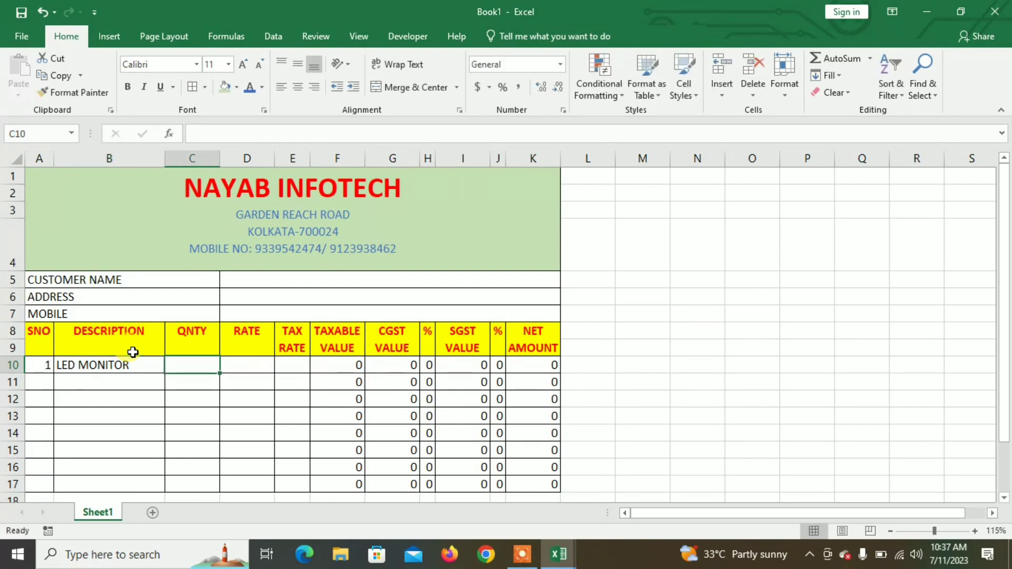
text(1)
key(Tab)
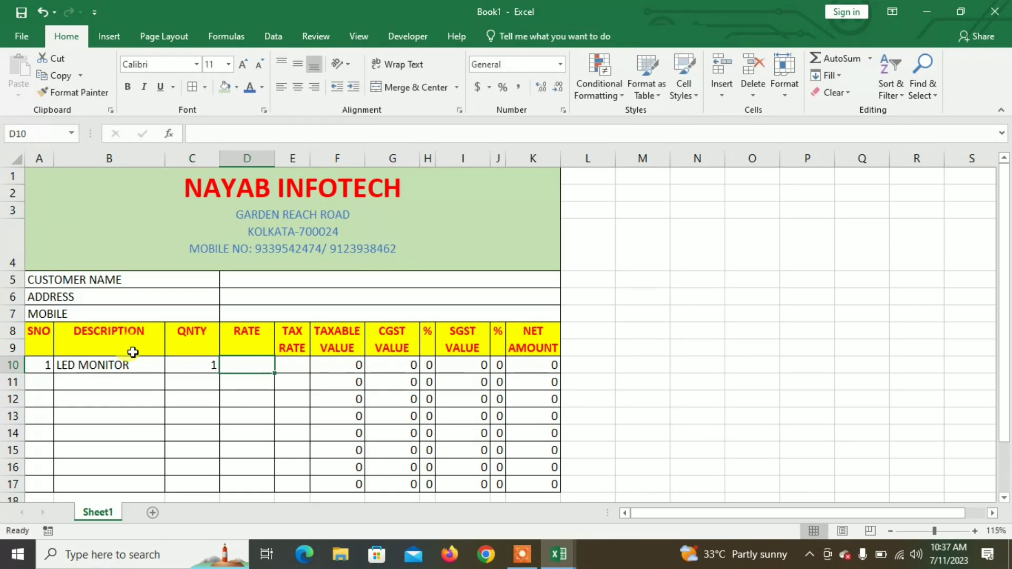
text(5000)
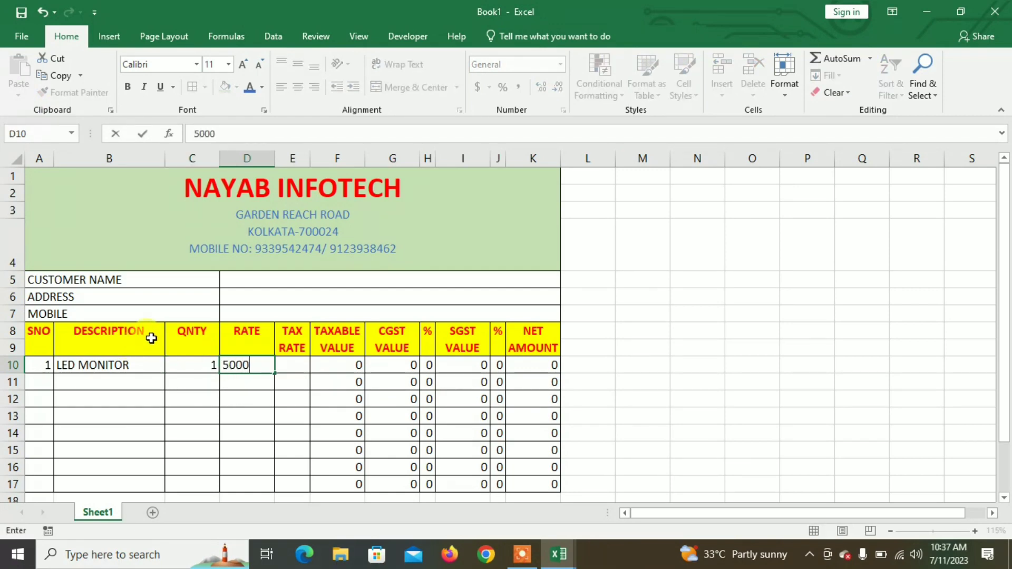
key(Tab)
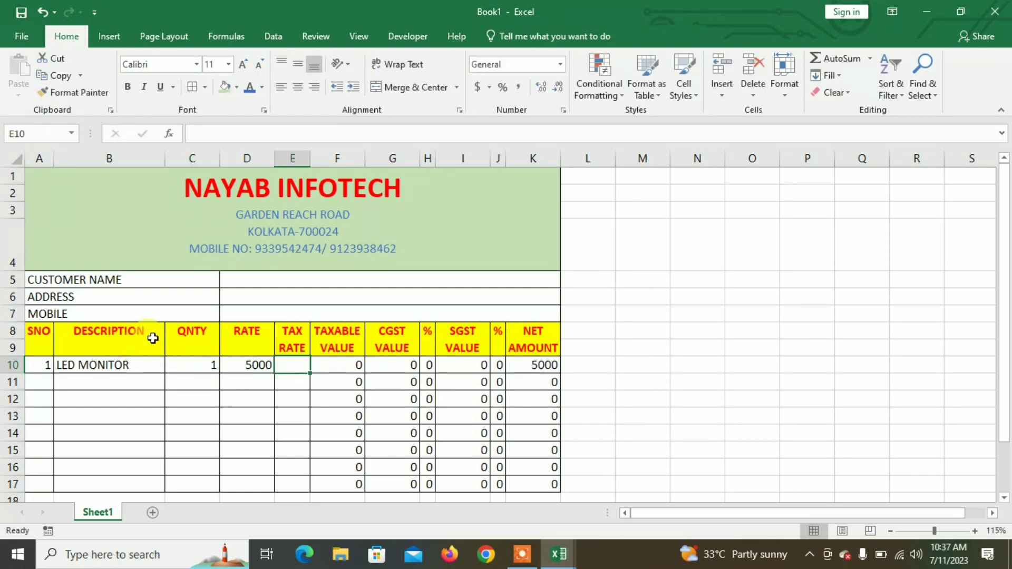
text(2)
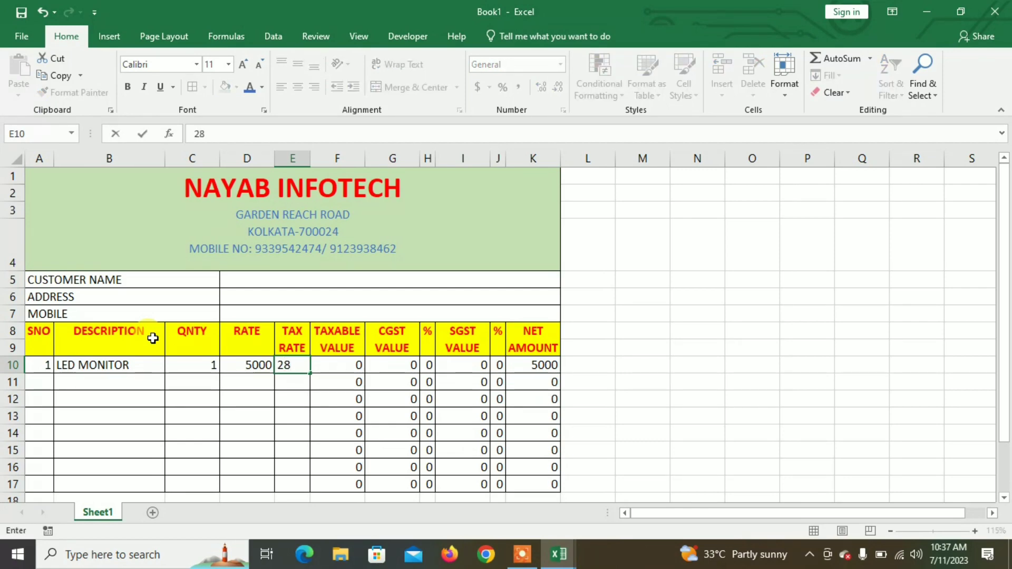
text(8)
key(Tab)
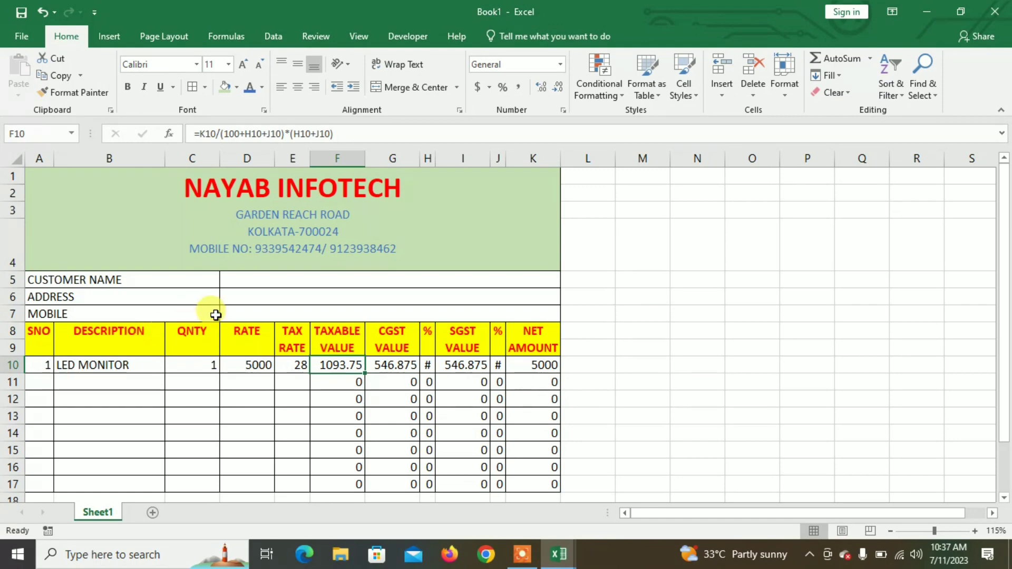
Step: AutoFit columns H and J so the 14% CGST and SGST rates display
double_click(435, 153)
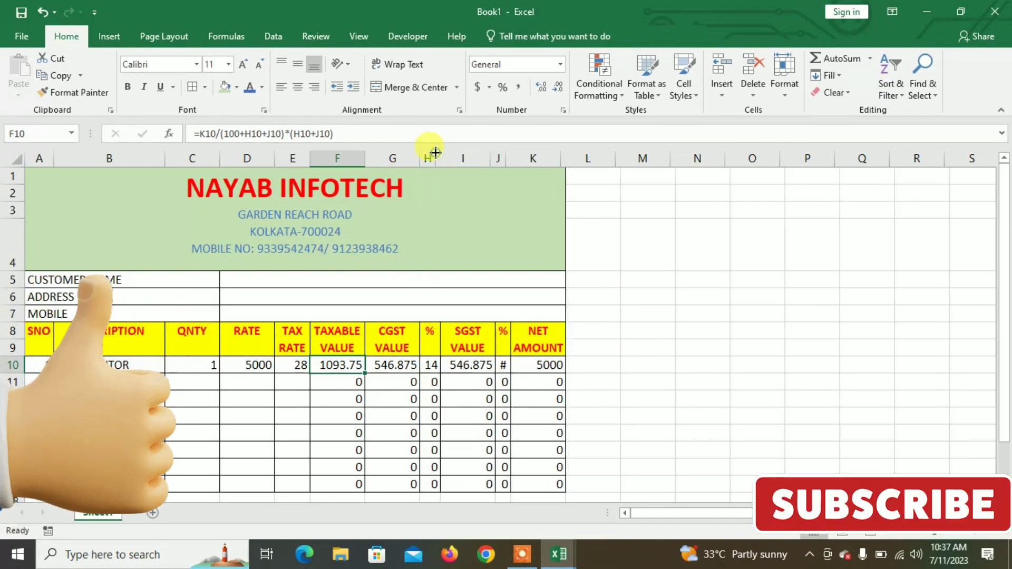
double_click(510, 158)
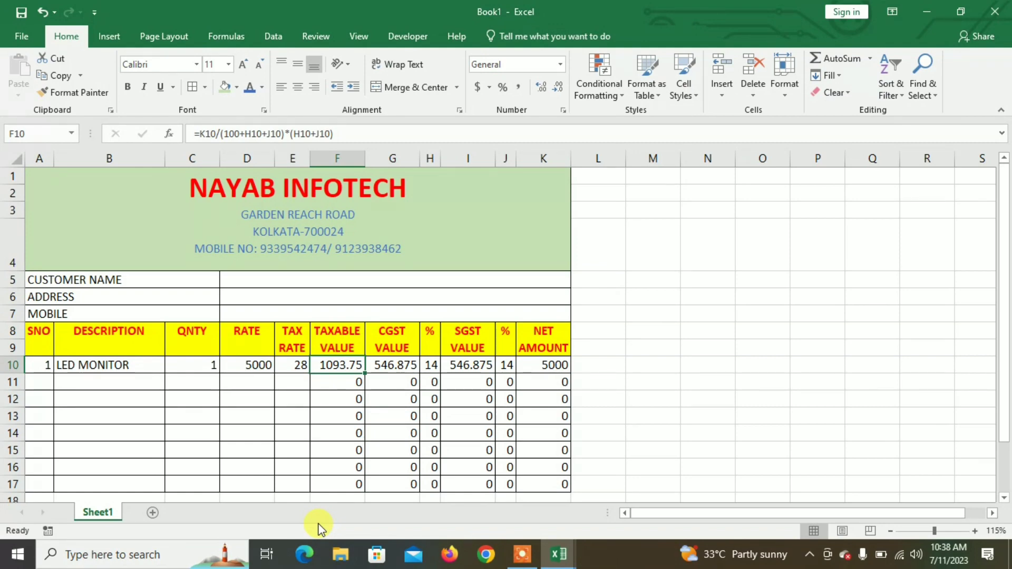
Step: Add a check formula =K10-F10 in L10
click(609, 364)
text(=)
click(546, 365)
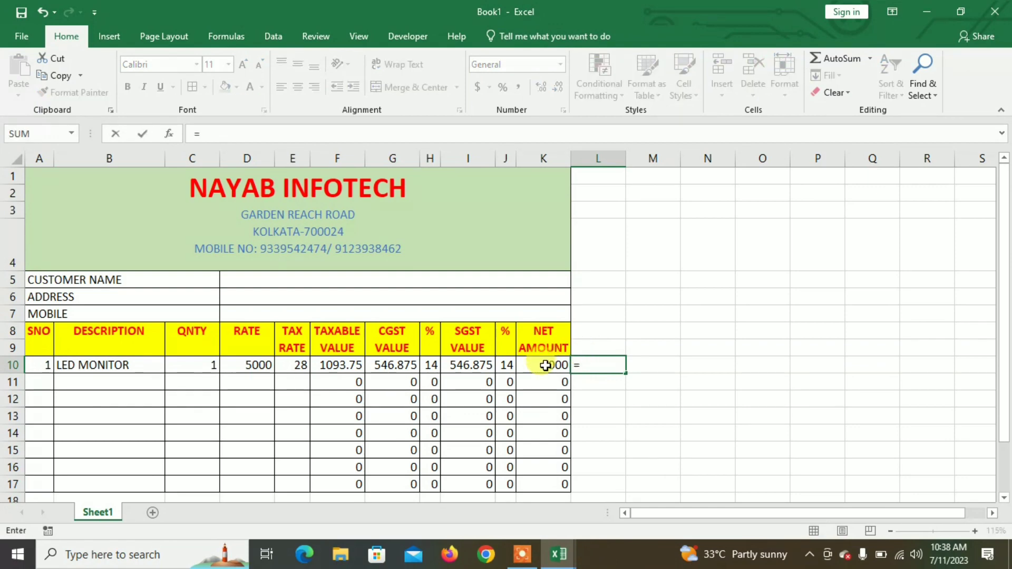
text(-)
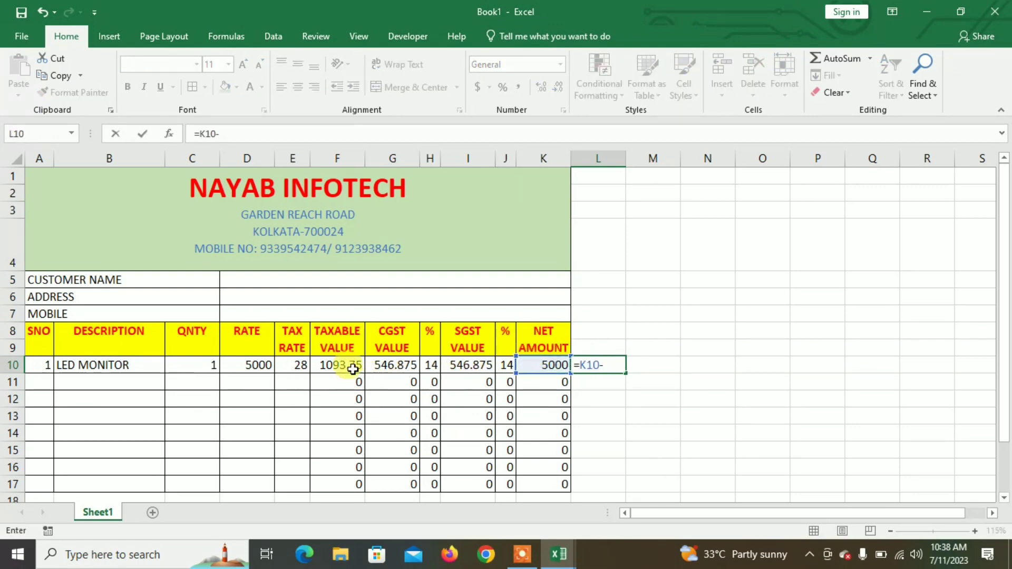
click(352, 365)
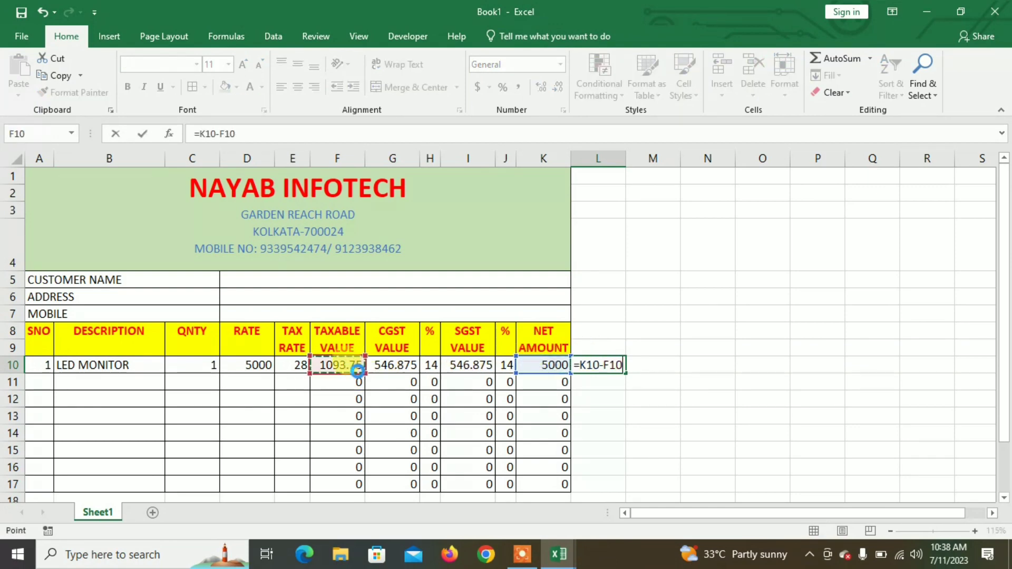
key(Return)
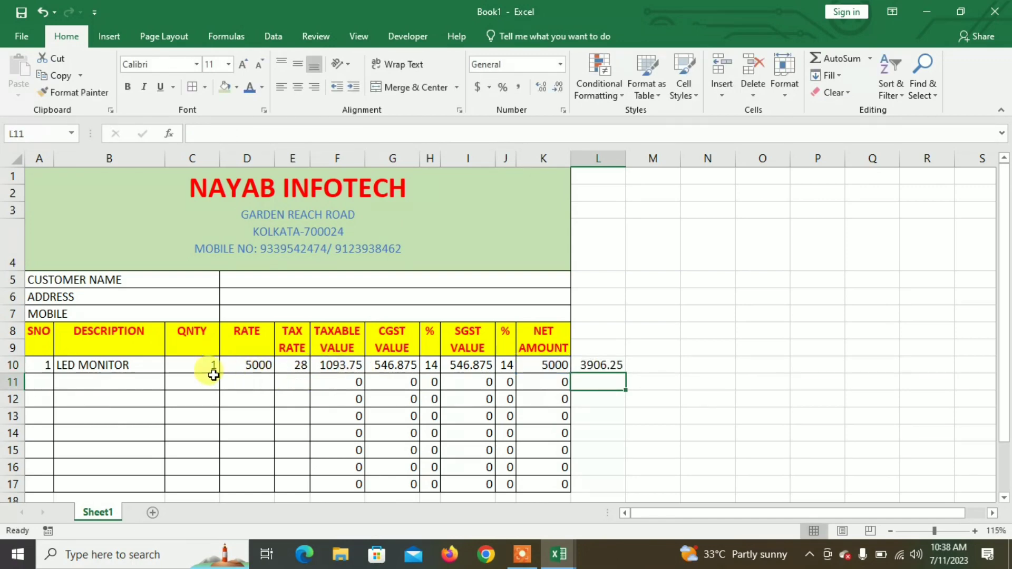
Step: Test quantity 2 in C10, undo it, and delete the L10 check formula
click(206, 367)
text(2)
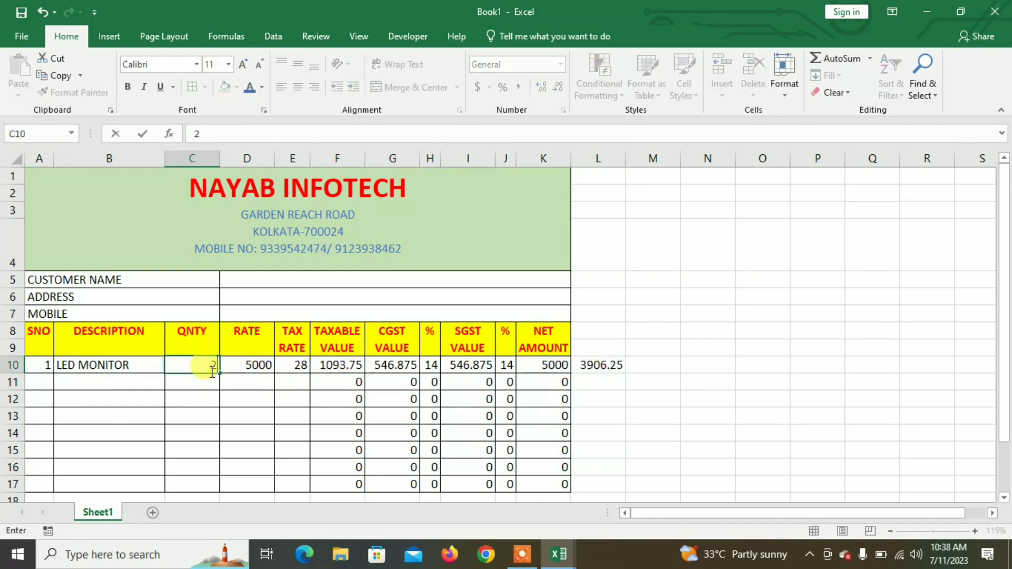
key(Return)
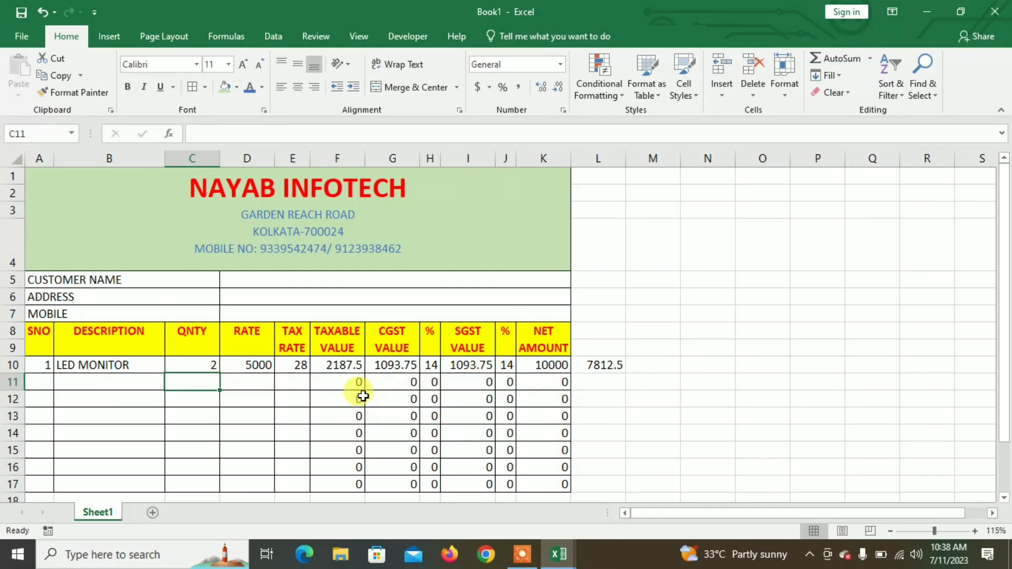
key(ctrl+z)
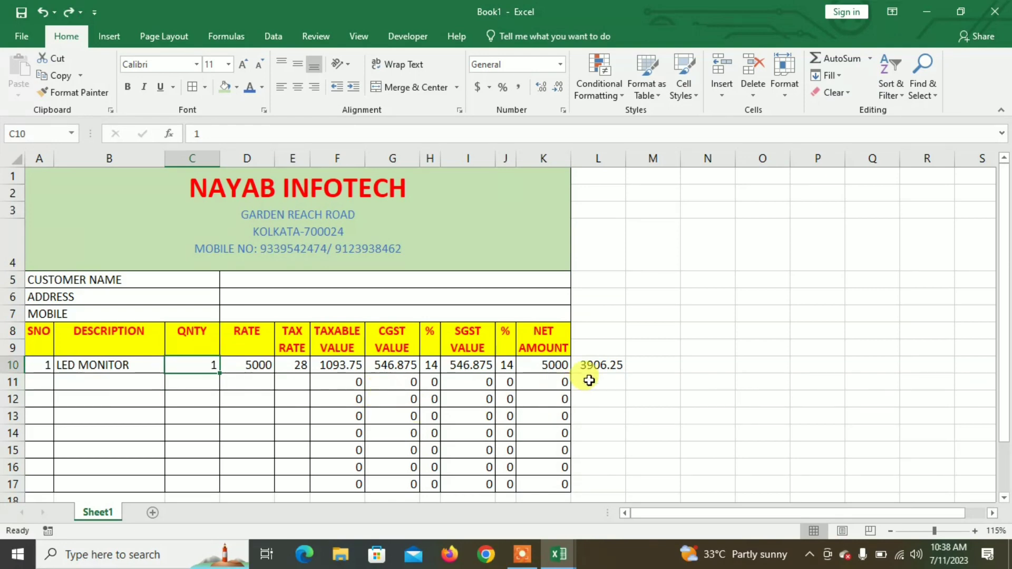
click(604, 368)
key(Delete)
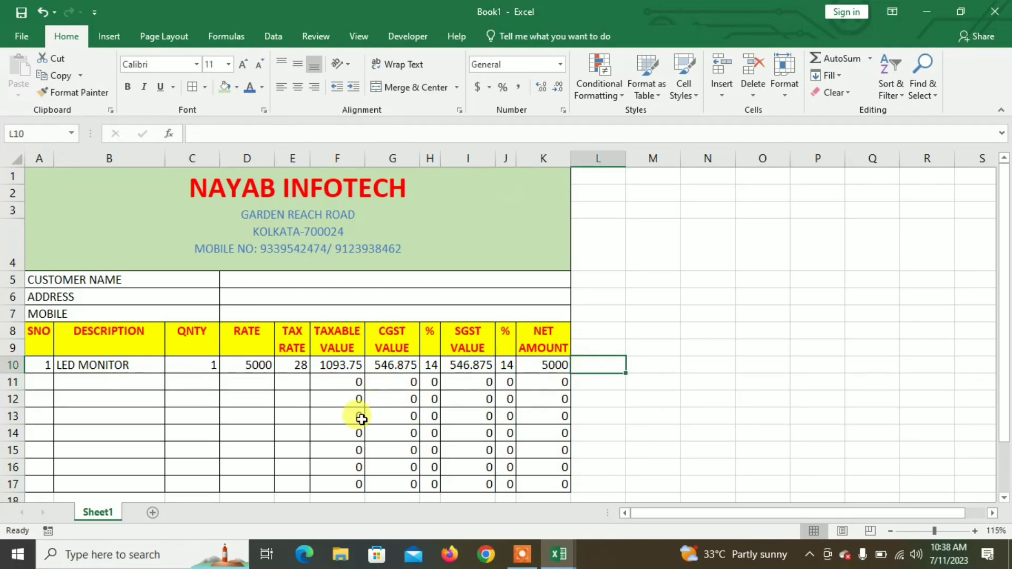
click(92, 386)
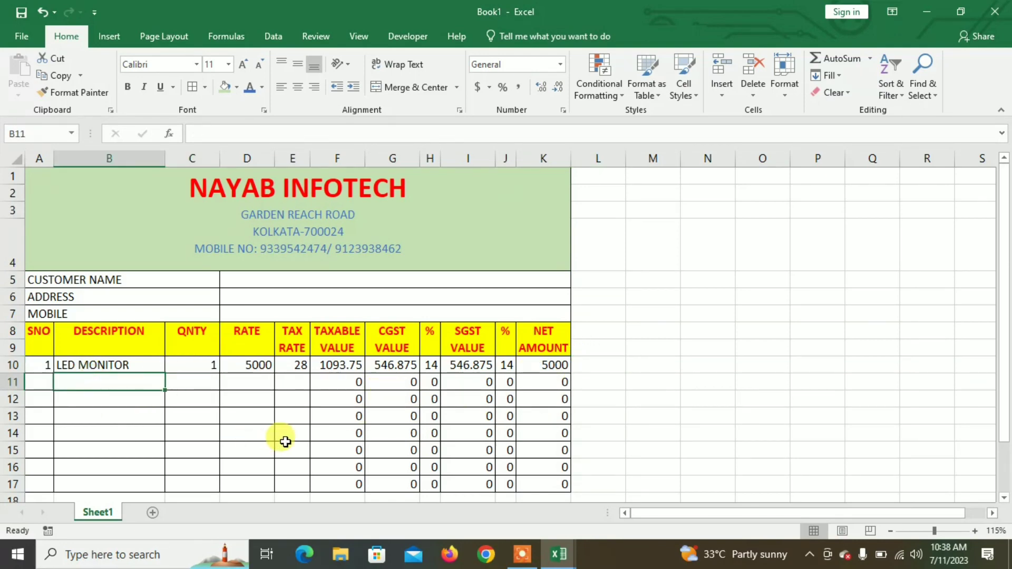
Step: Complete the CPU row with quantity 1, rate 2500 and tax rate 18
text(CPU)
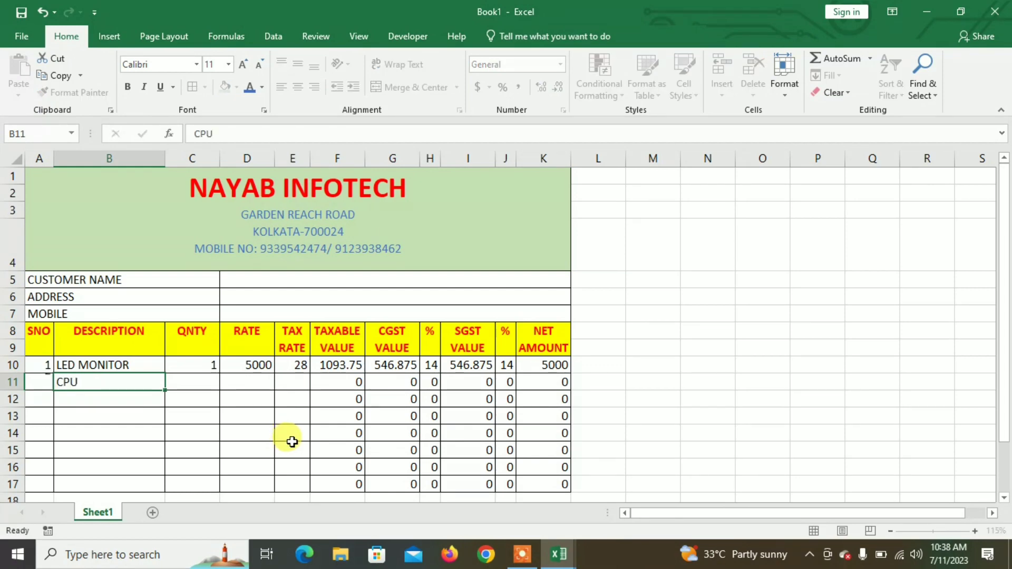
key(Tab)
text(1)
key(Tab)
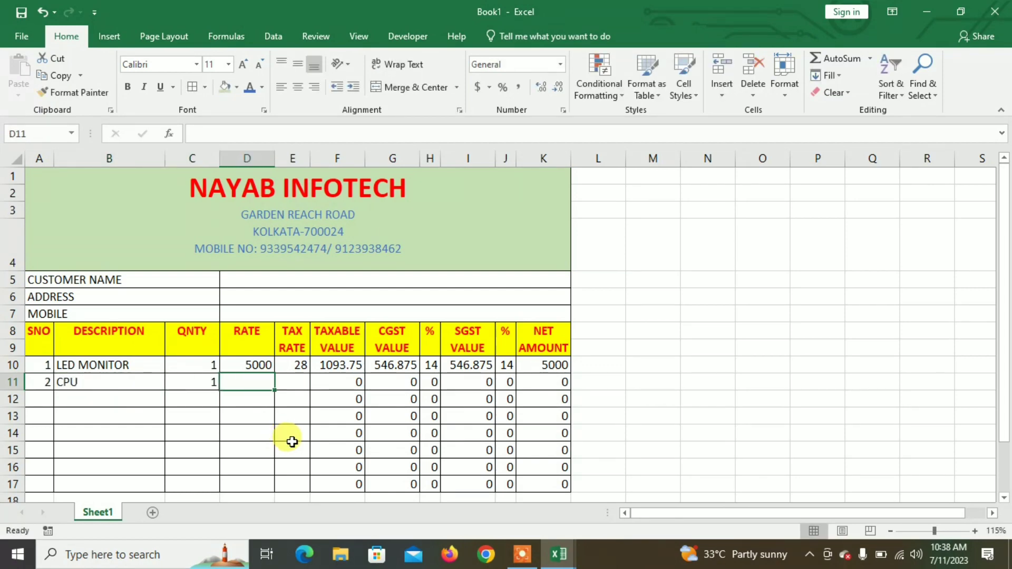
text(2500)
key(Tab)
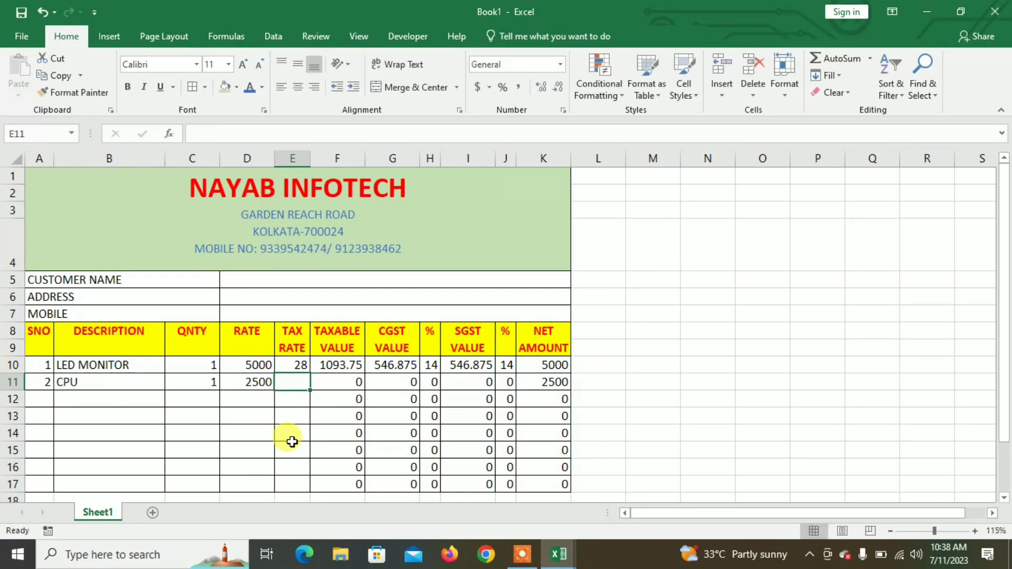
text(18)
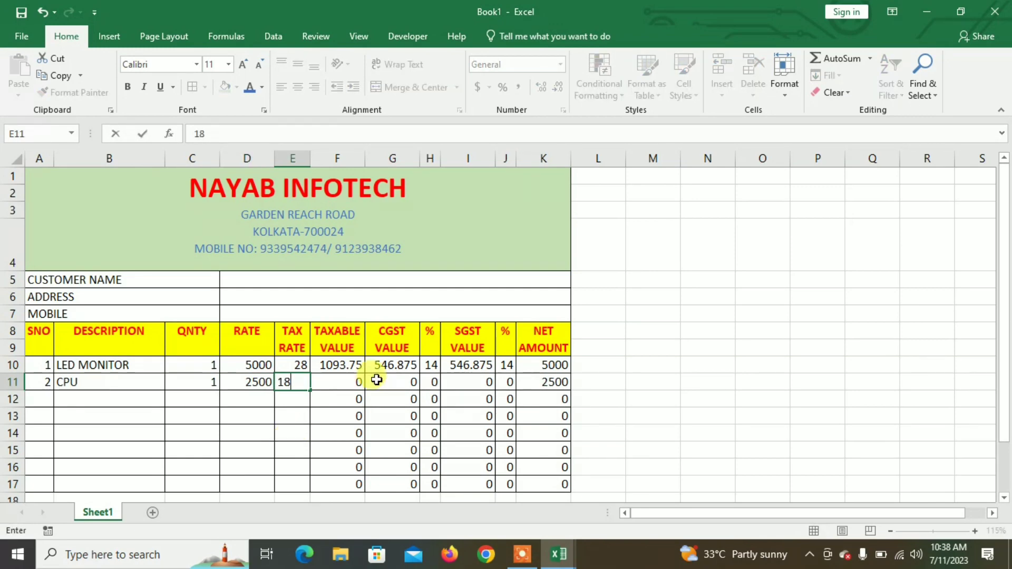
key(Tab)
key(Return)
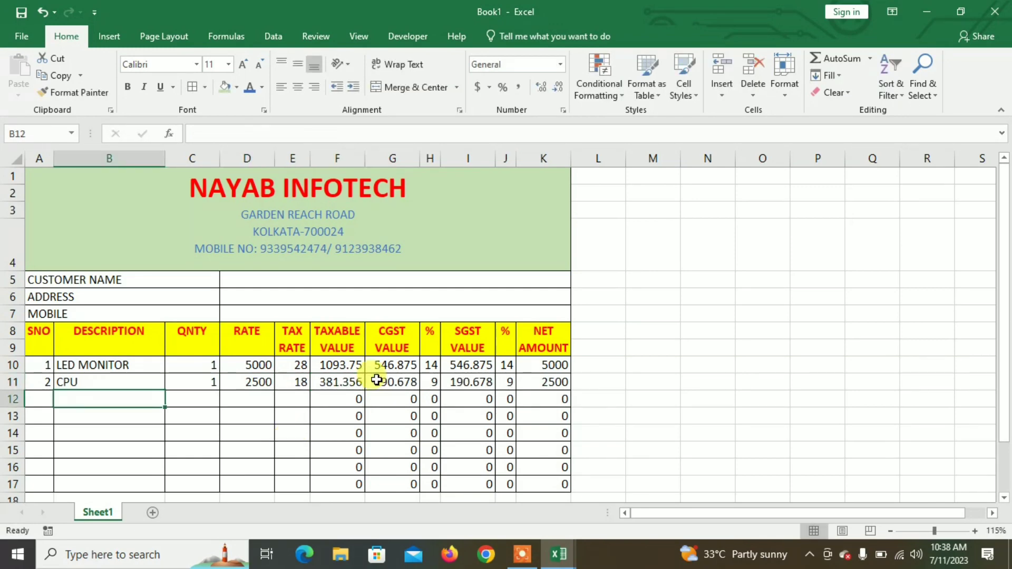
Step: Add KEYBOARD as item 3 with quantity 1, rate 500 and tax rate 12
text(KE)
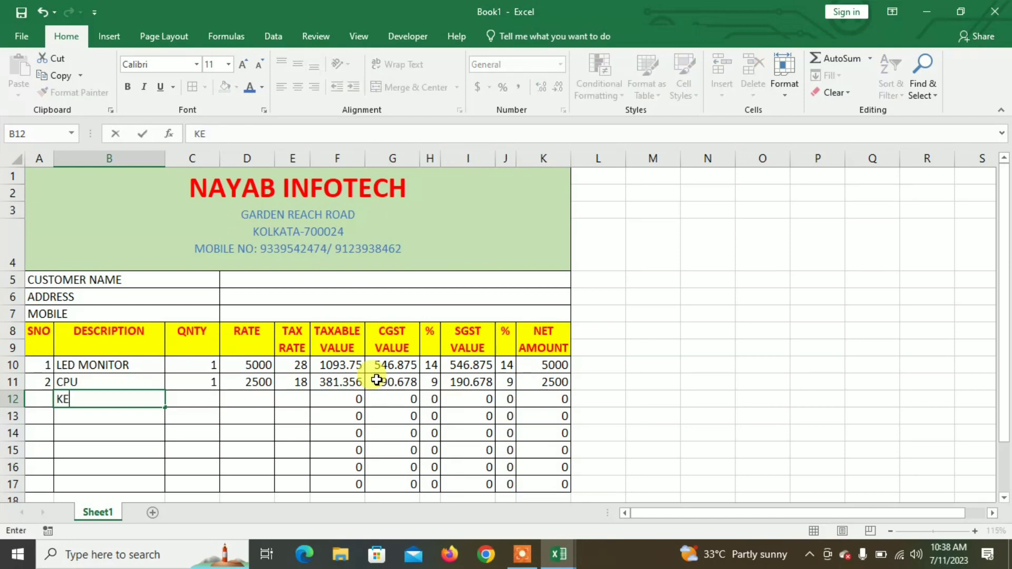
text(YBOARD)
key(Tab)
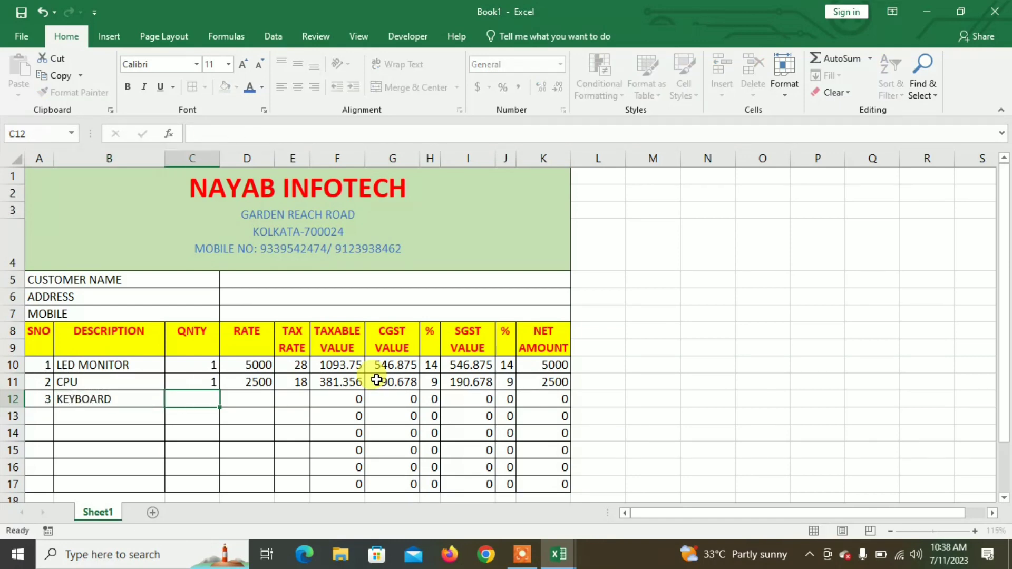
text(1)
key(Tab)
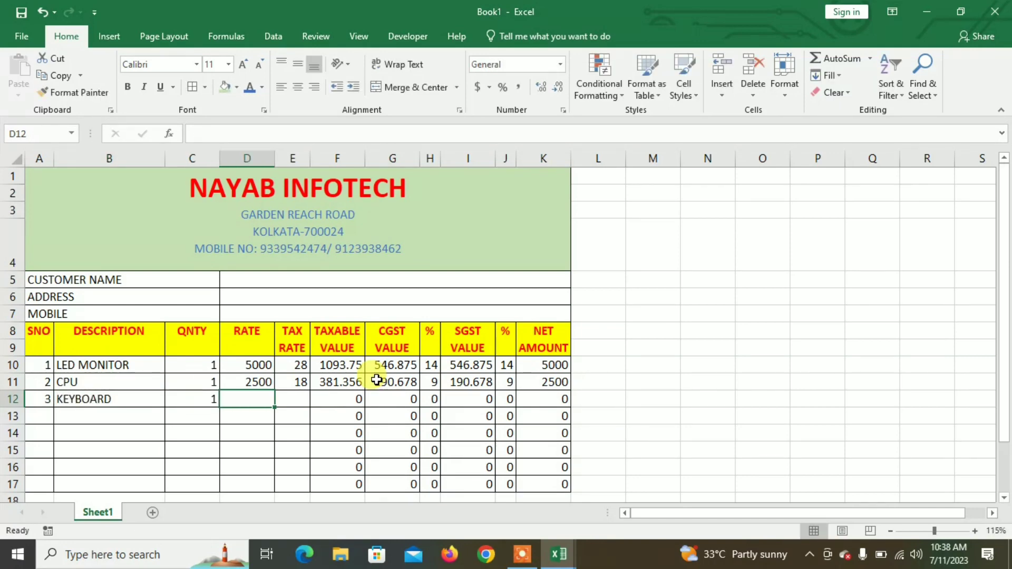
text(500)
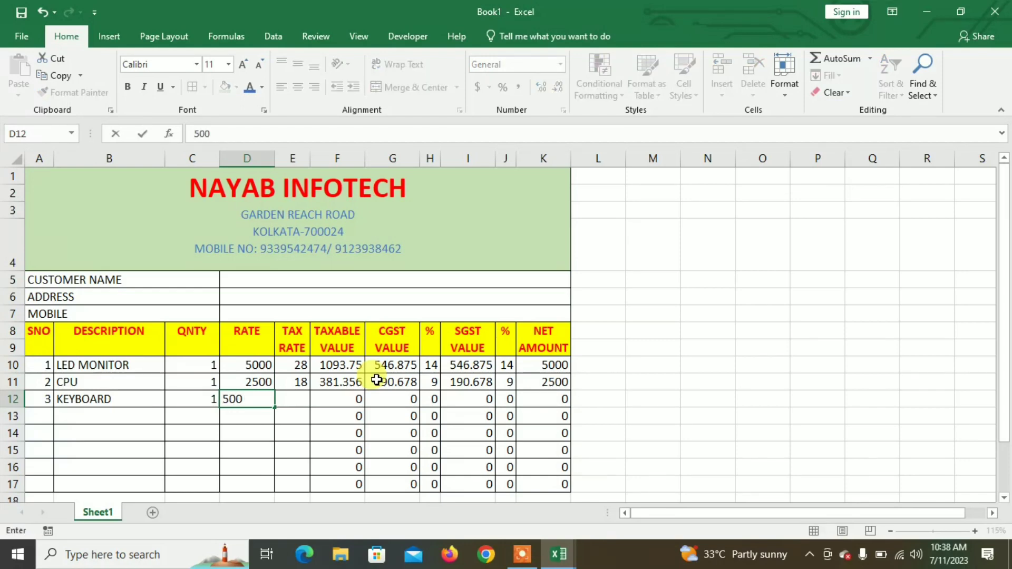
key(Tab)
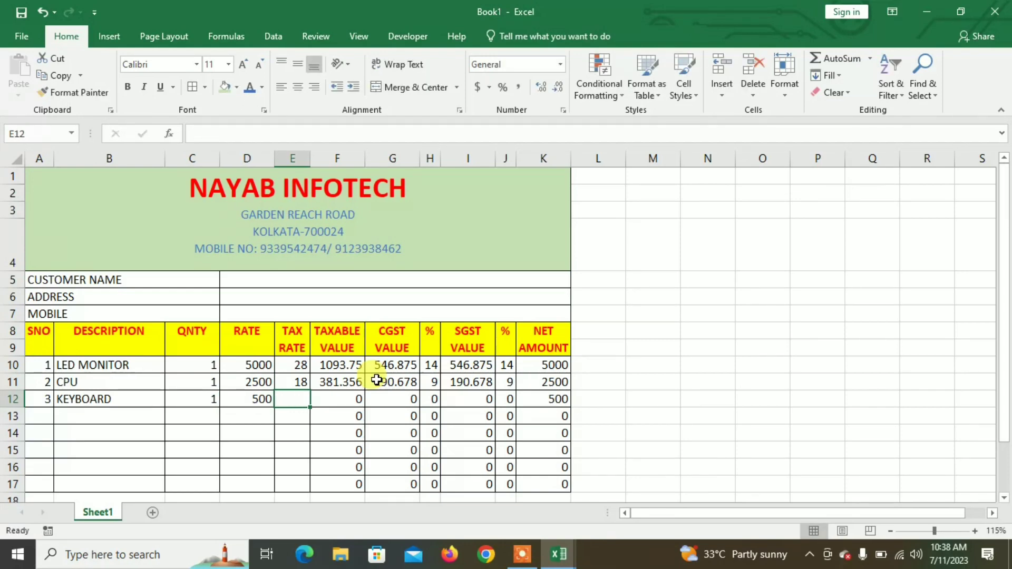
text(12)
key(Tab)
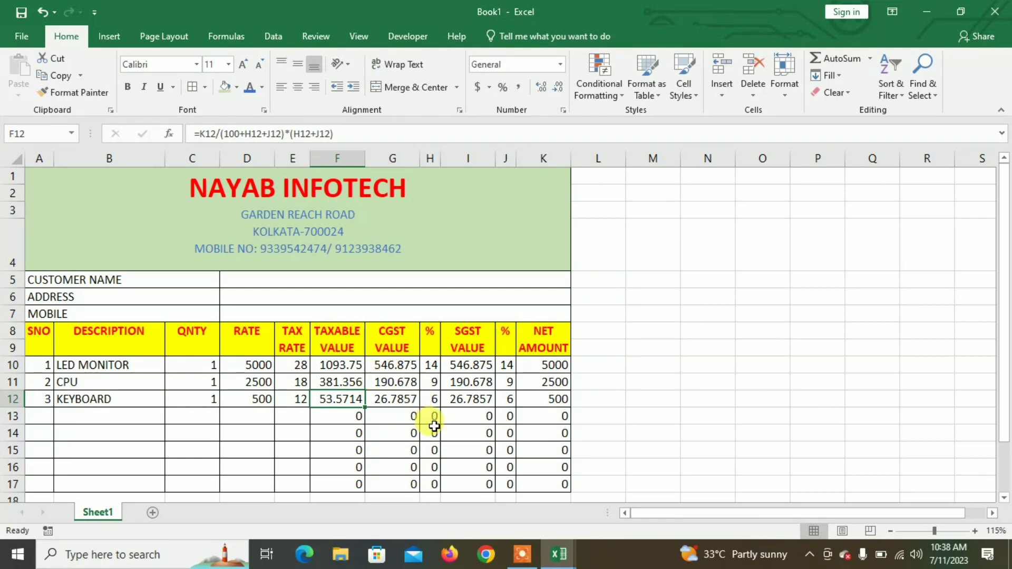
scroll(364, 404, down, 2)
Step: Bold the CUSTOMER NAME, ADDRESS and MOBILE labels in cells A5:A7
scroll(364, 404, up, 2)
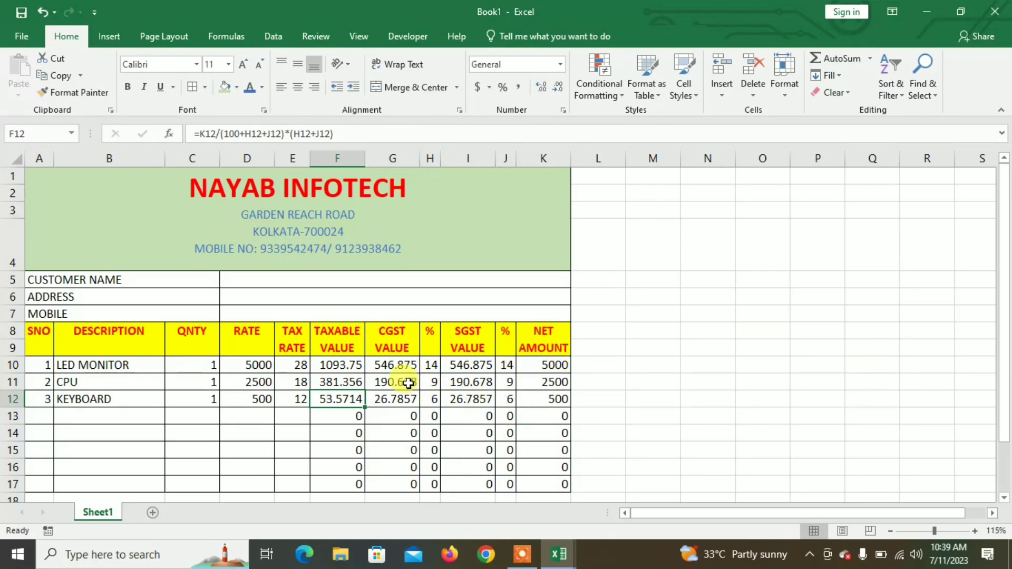
click(83, 279)
drag(97, 313, 98, 313)
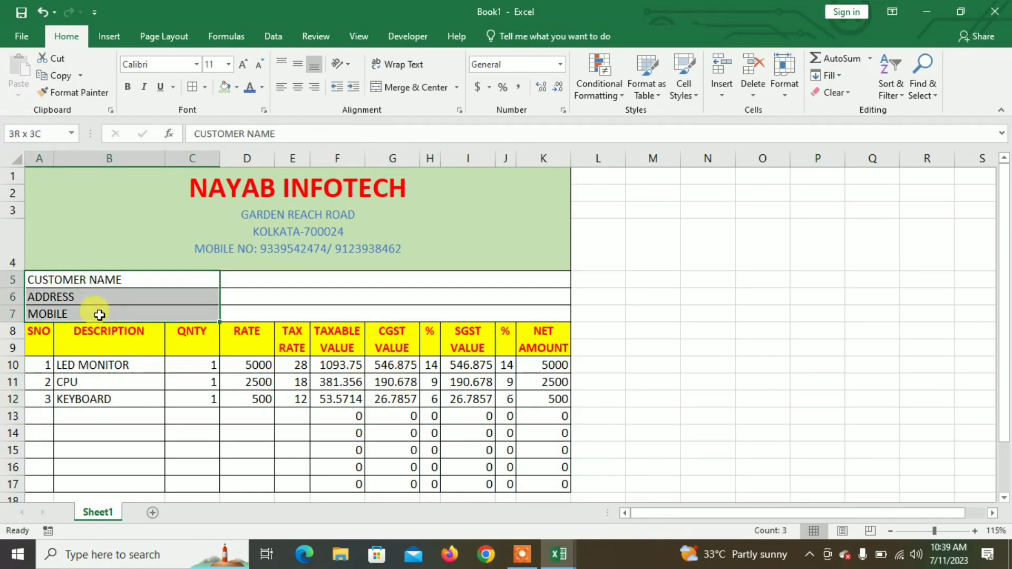
click(128, 86)
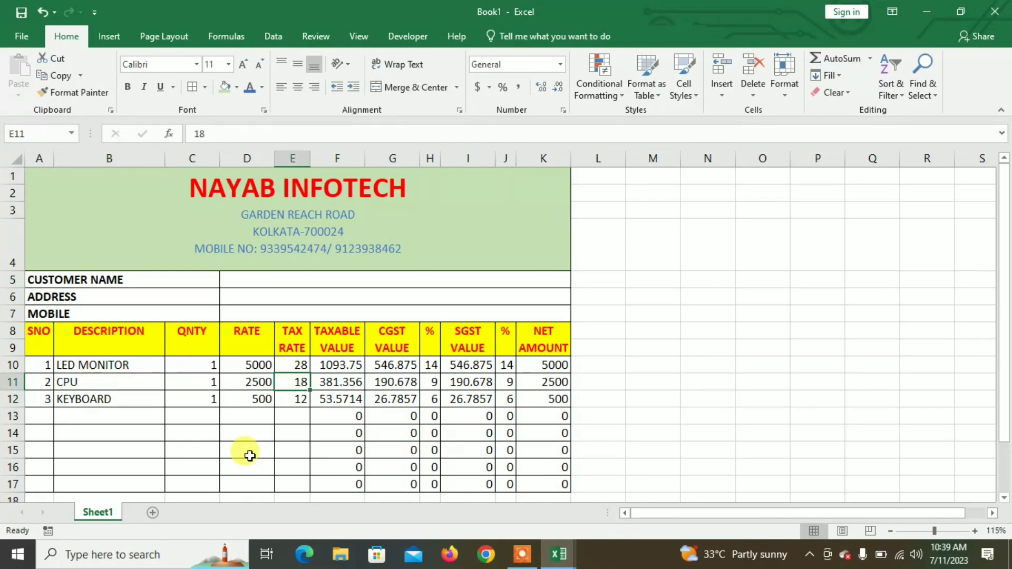
scroll(249, 455, down, 1)
Step: Apply Merge Across to A18:J21 so each row, starting with row 18, becomes one wide cell
click(42, 452)
drag(42, 452, 347, 451)
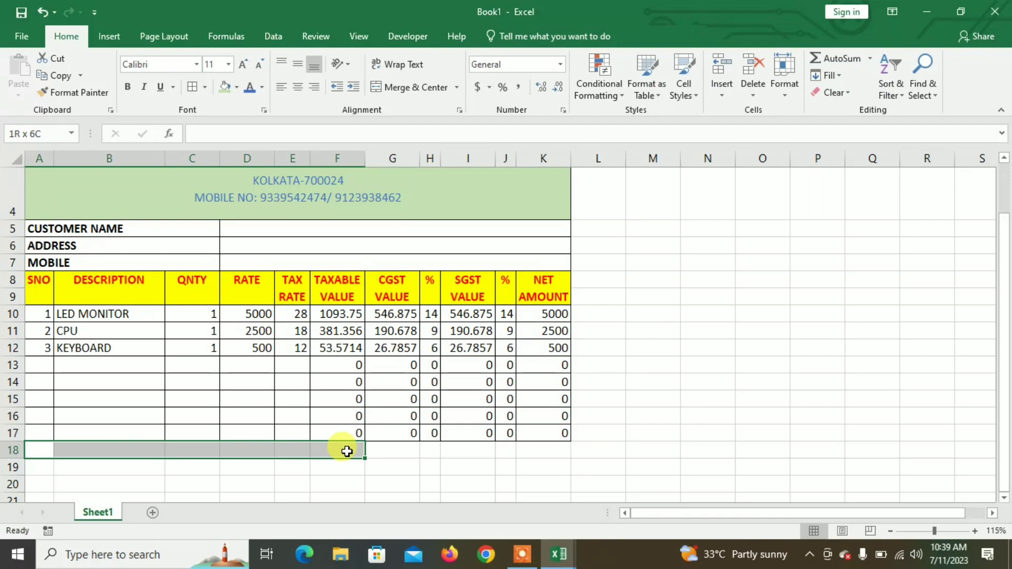
mouse_move(347, 452)
mouse_down()
mouse_move(290, 449)
mouse_move(343, 454)
mouse_up()
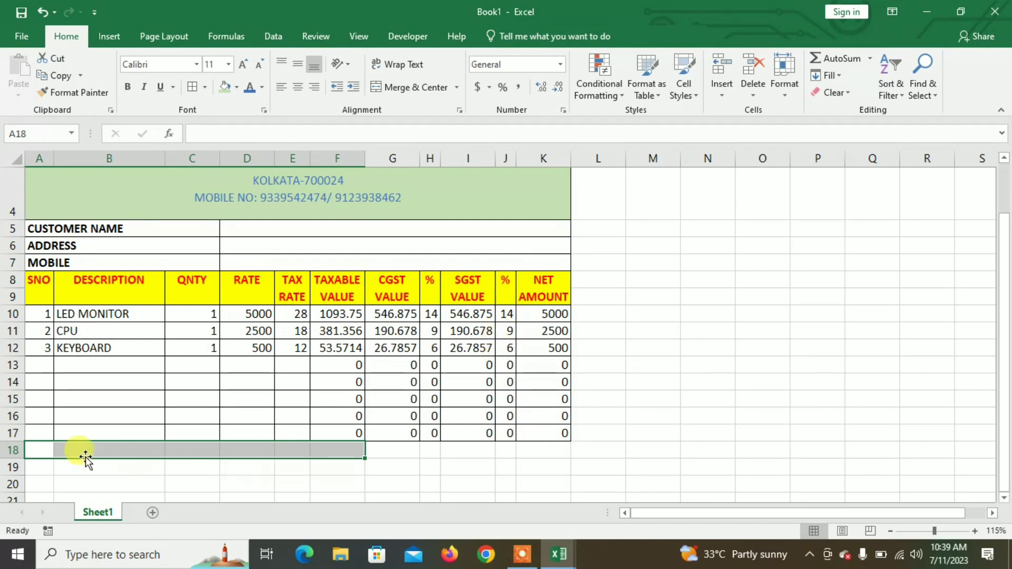
drag(40, 448, 506, 496)
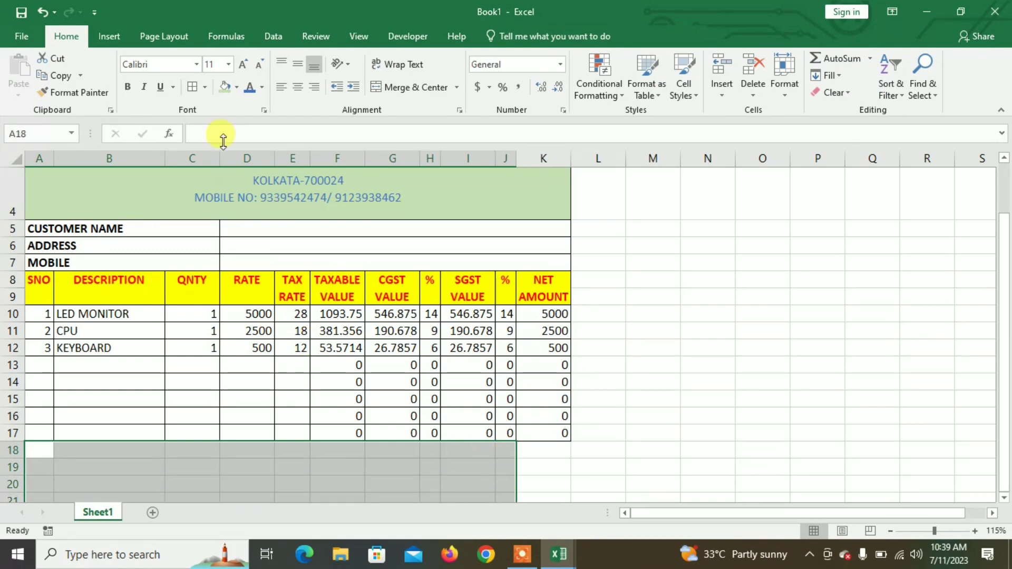
click(456, 87)
click(438, 127)
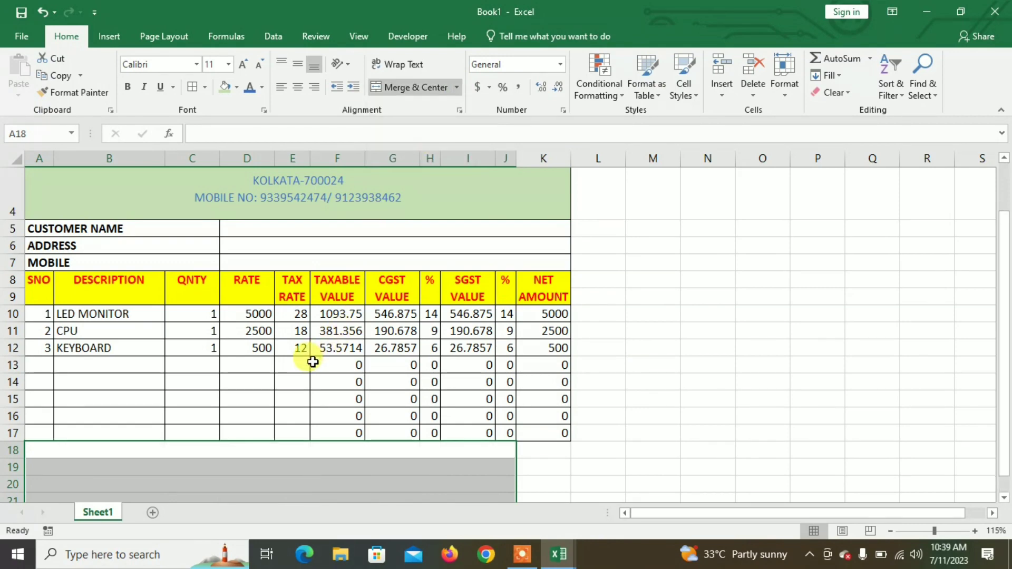
ctrl+scroll(311, 367, down, 2)
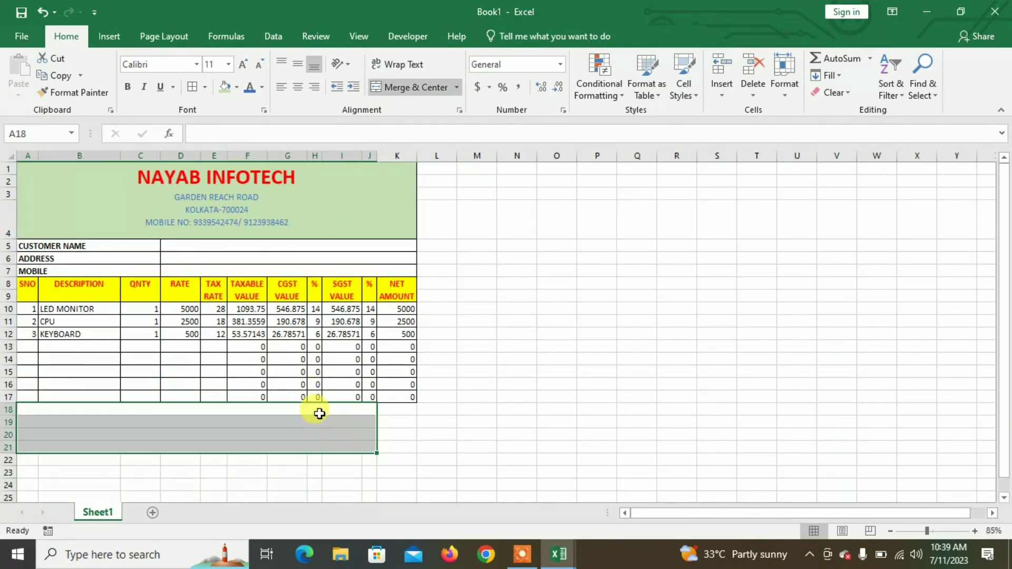
click(318, 414)
ctrl+scroll(330, 429, up, 1)
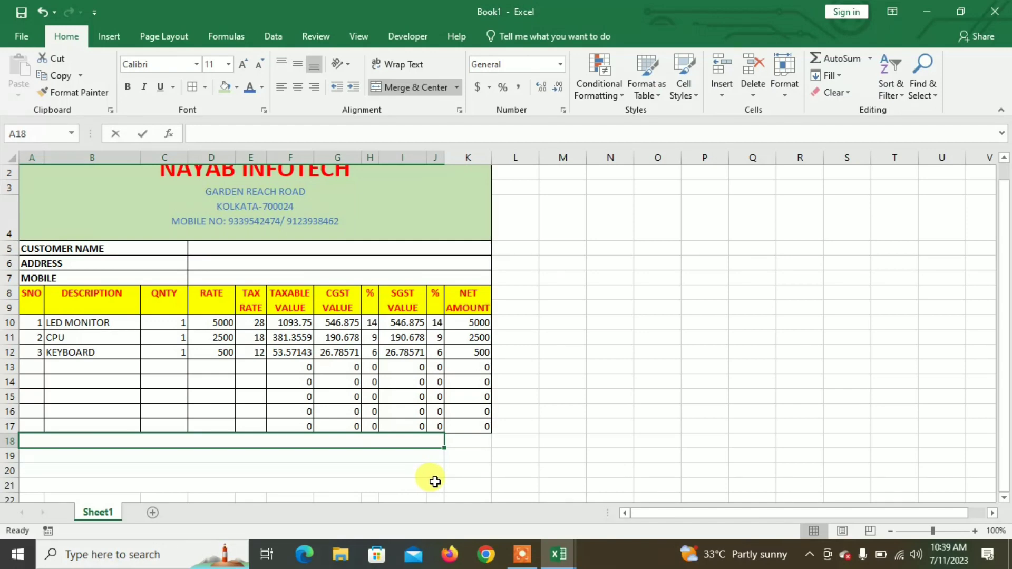
Step: Enter GROSS TOTAL in merged row 18, then start and discard a SUM formula in K18
text(GROSS TOTAL)
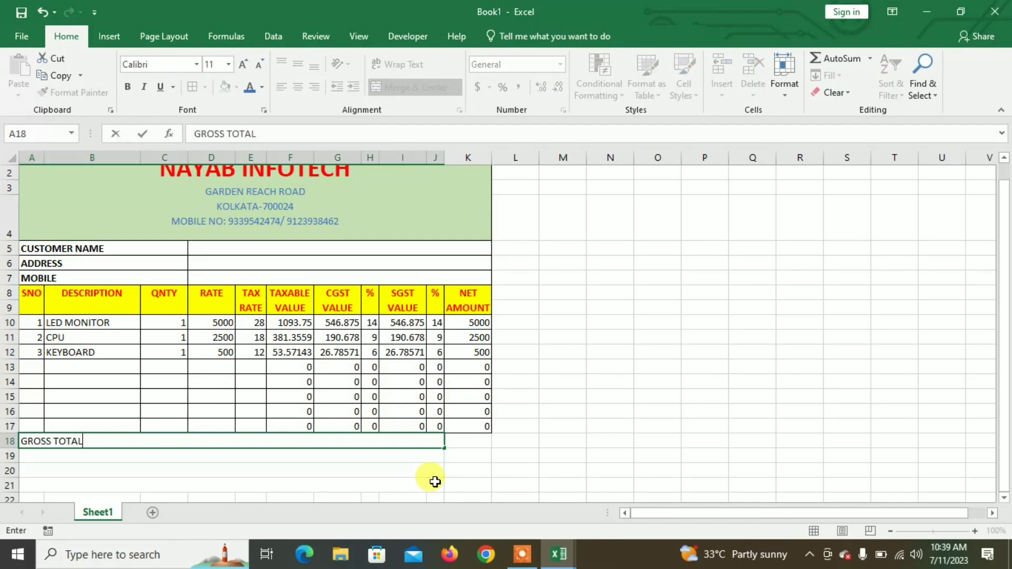
key(Tab)
text(O)
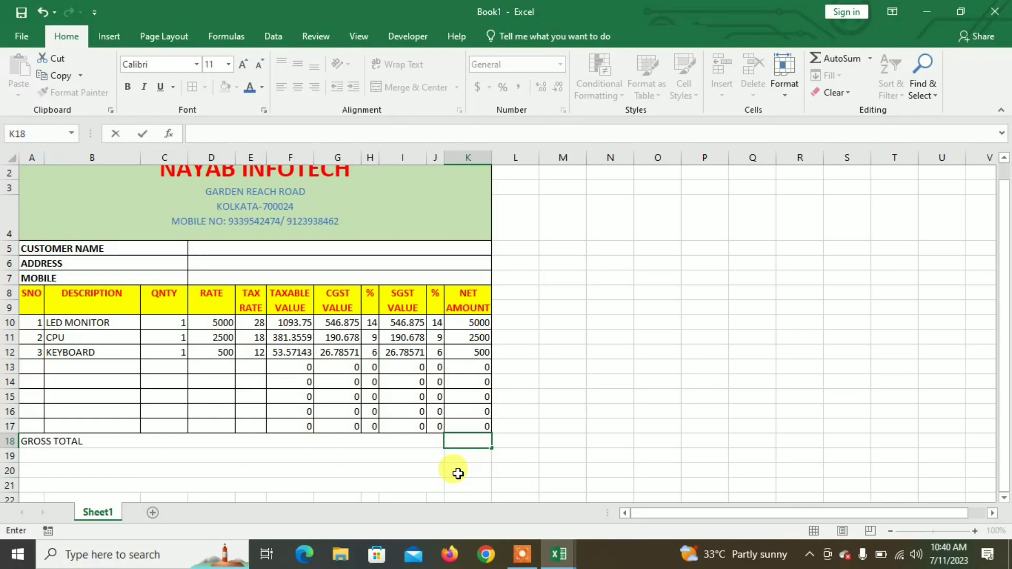
text(=SU)
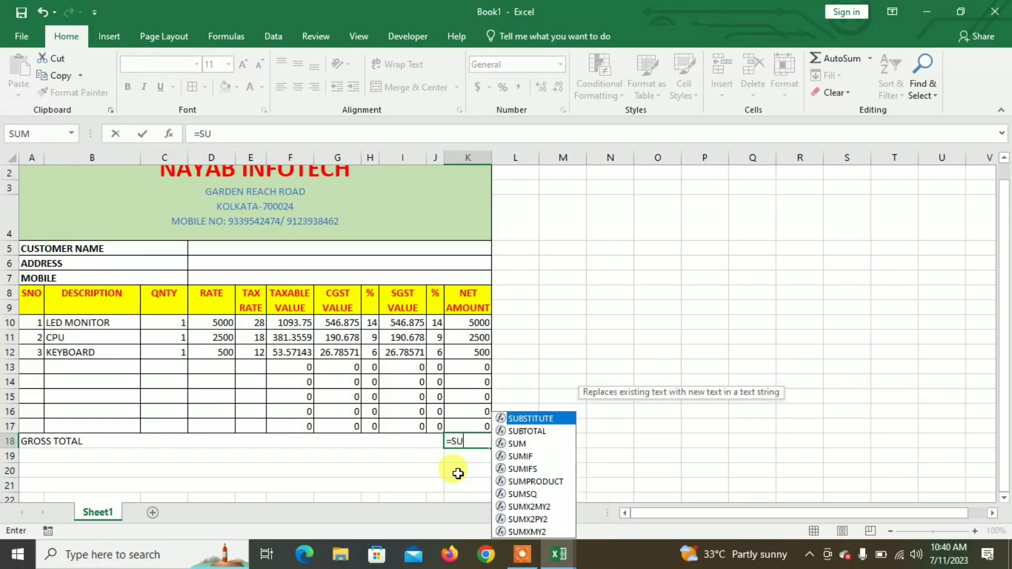
text(M()
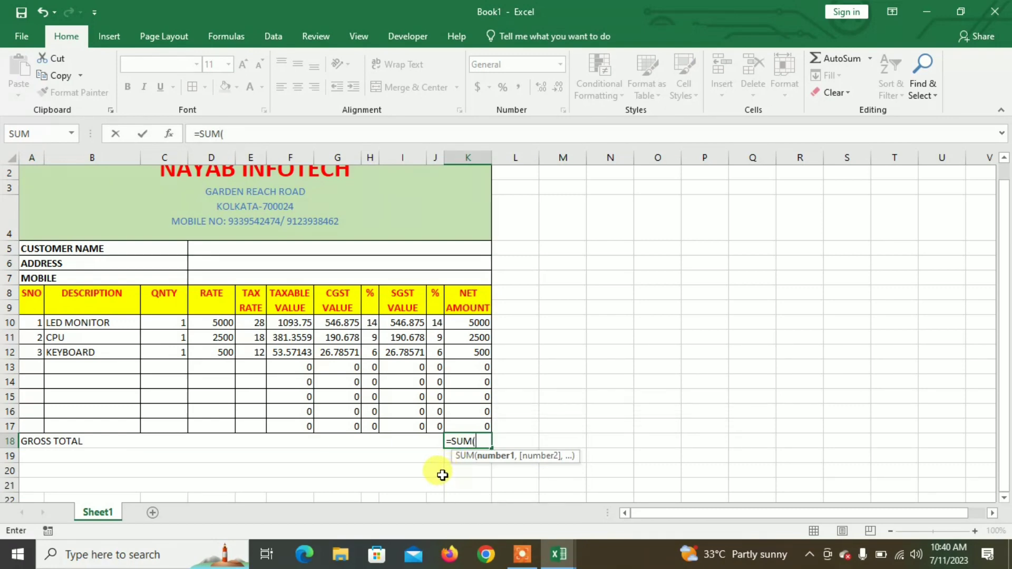
key(BackSpace)
key(BackSpace)
key(BackSpace)
key(BackSpace)
key(BackSpace)
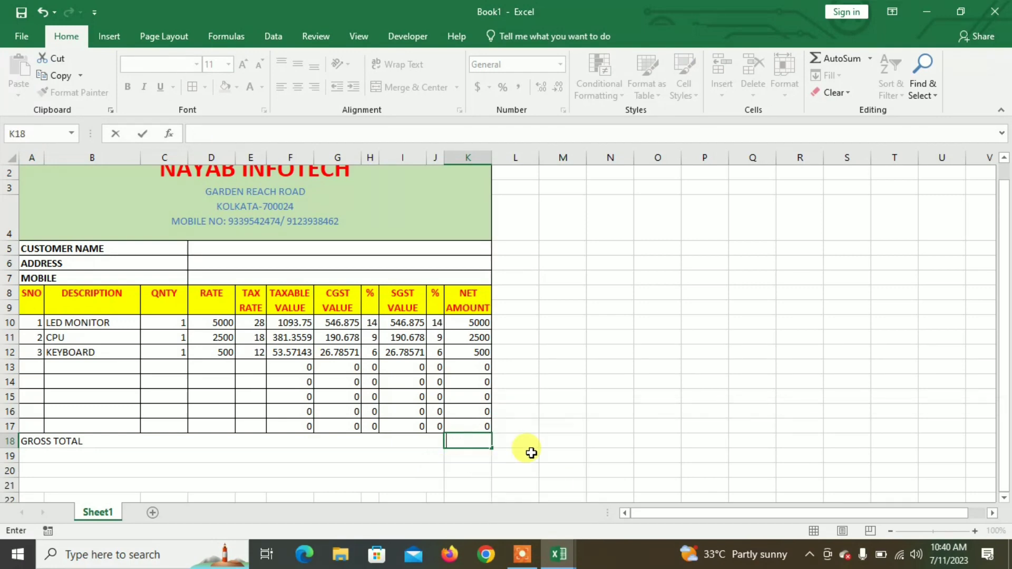
click(554, 426)
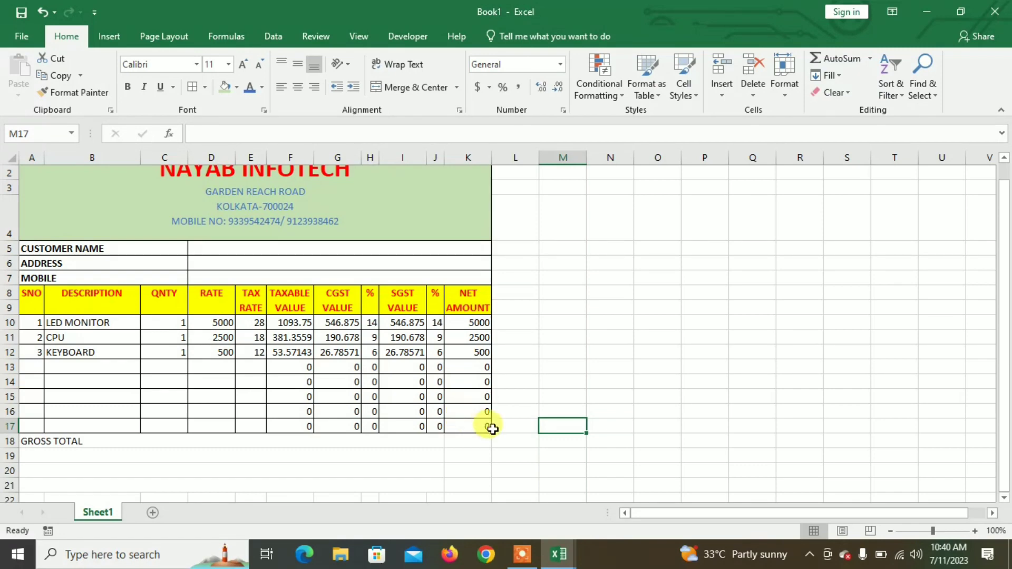
Step: Enter =K10-F10 in M10, fill it down to M17, and begin a SUM in K18
click(576, 322)
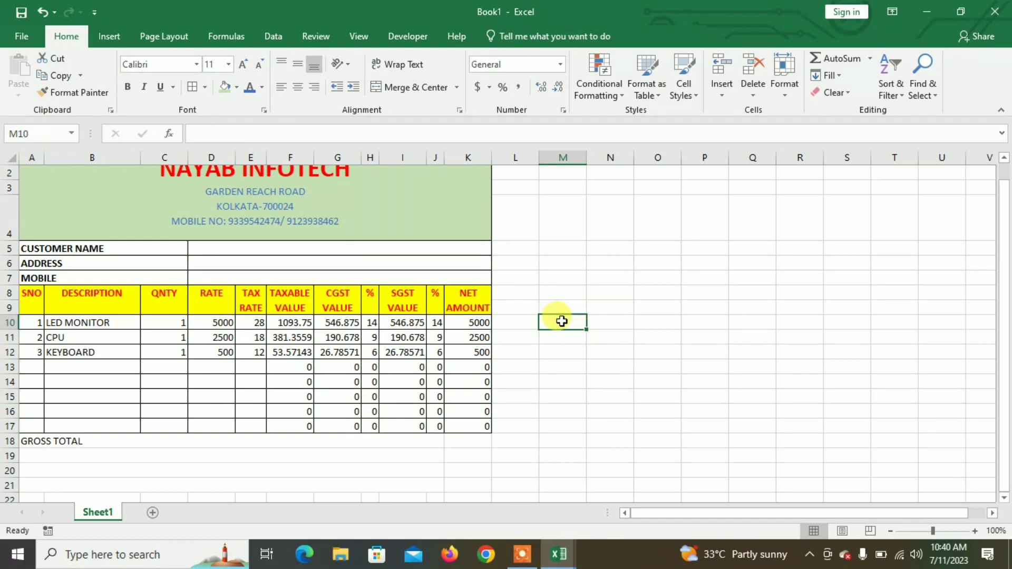
text(=)
click(468, 324)
text(-)
click(295, 326)
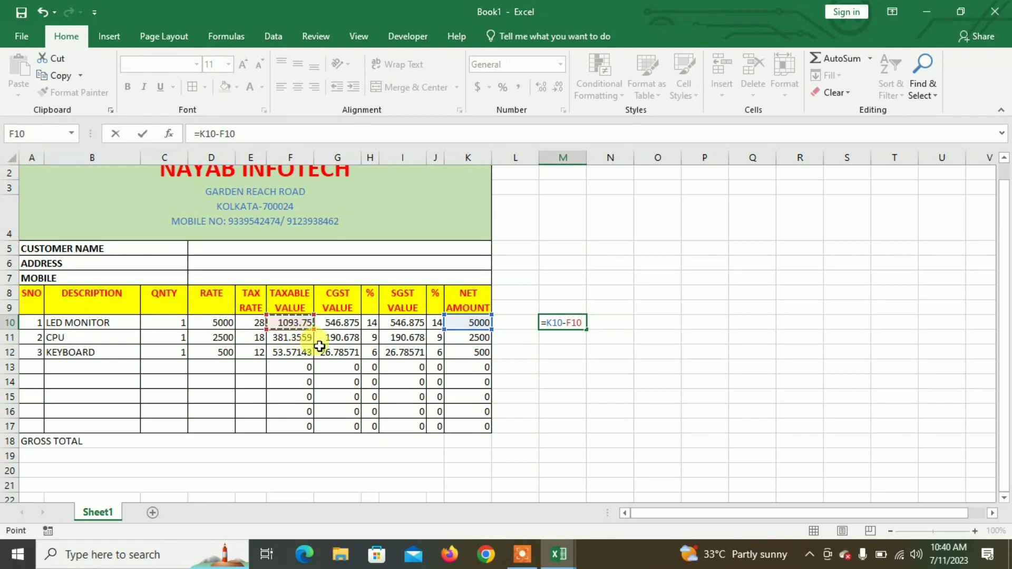
key(Return)
click(561, 323)
drag(586, 329, 591, 434)
key(Return)
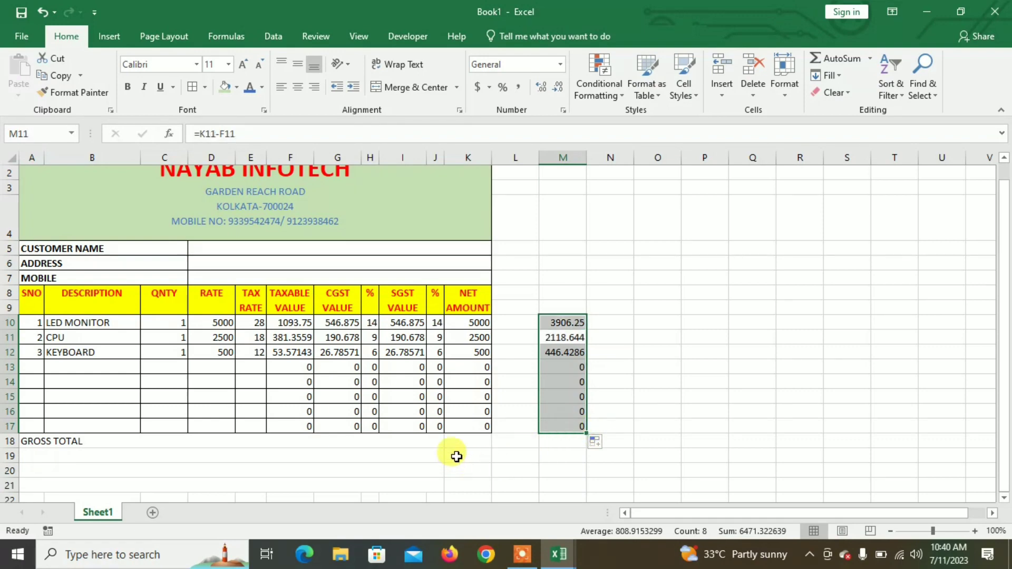
click(475, 443)
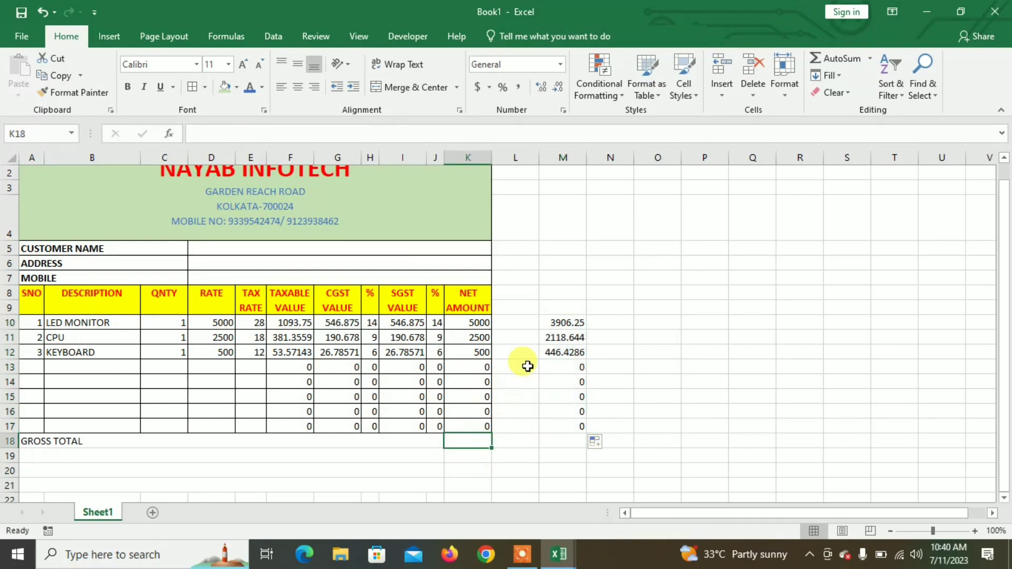
text(=)
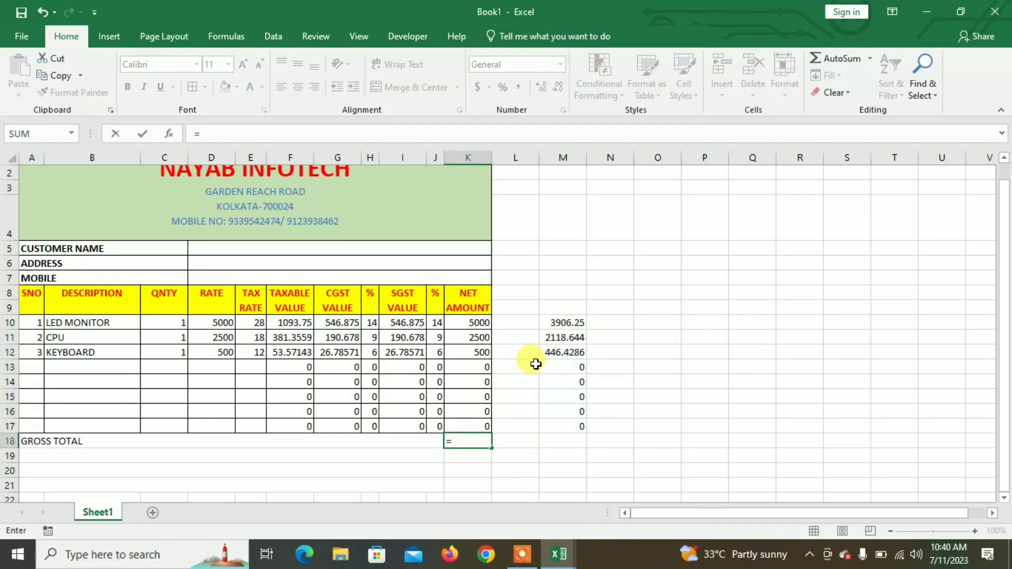
text(SUM()
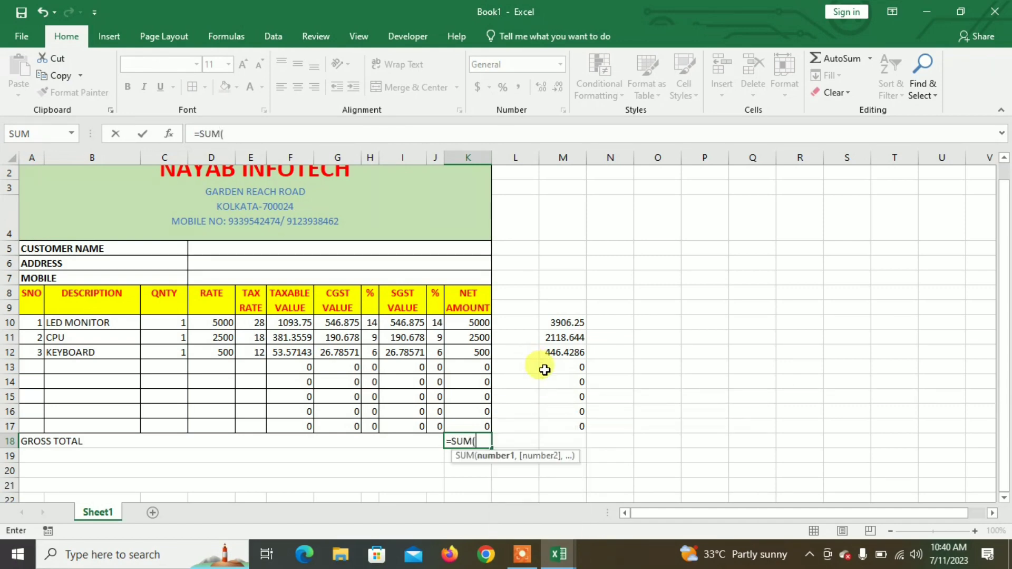
Step: Complete the GROSS TOTAL cell K18 as =SUM(M10:M17)
drag(574, 323, 586, 424)
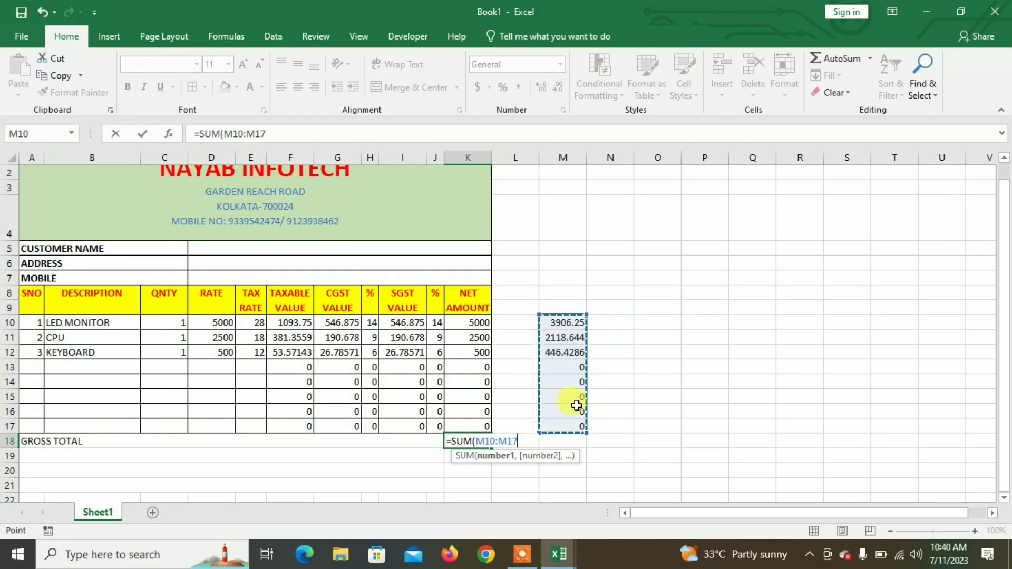
text())
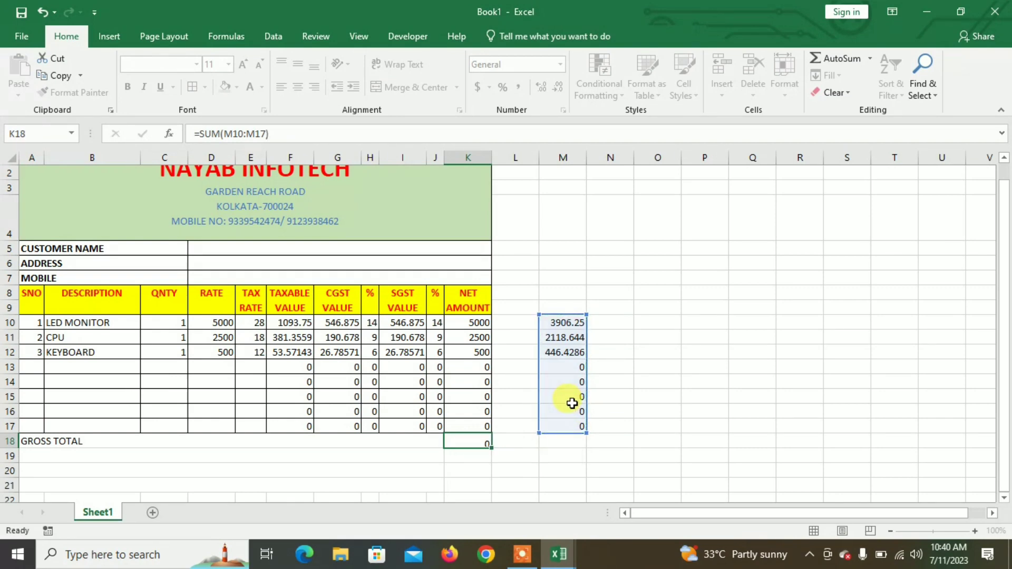
key(Return)
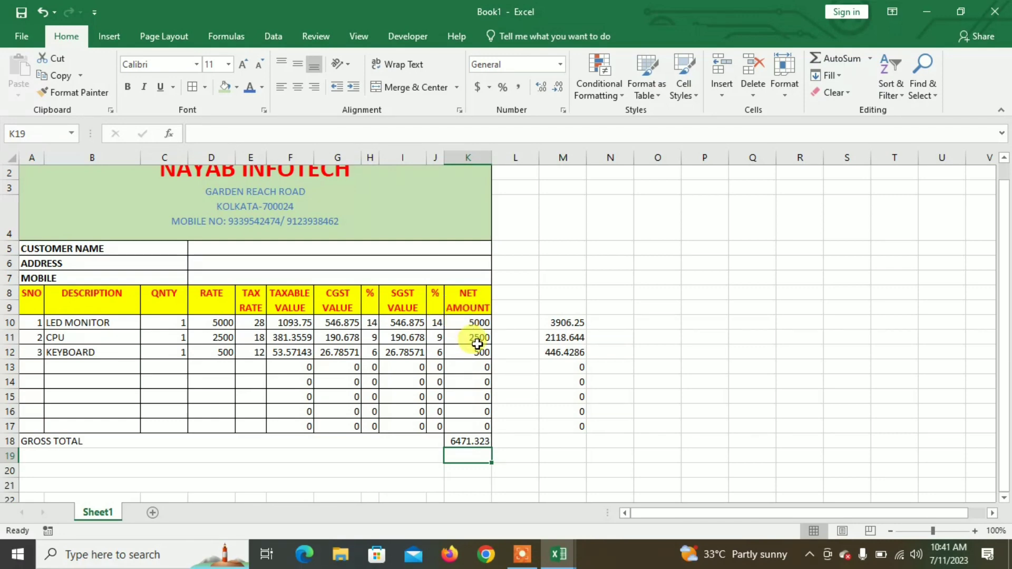
Step: Apply Comma Style to K10:K17 and D10:J17, and widen column E to show tax rates
drag(469, 323, 482, 426)
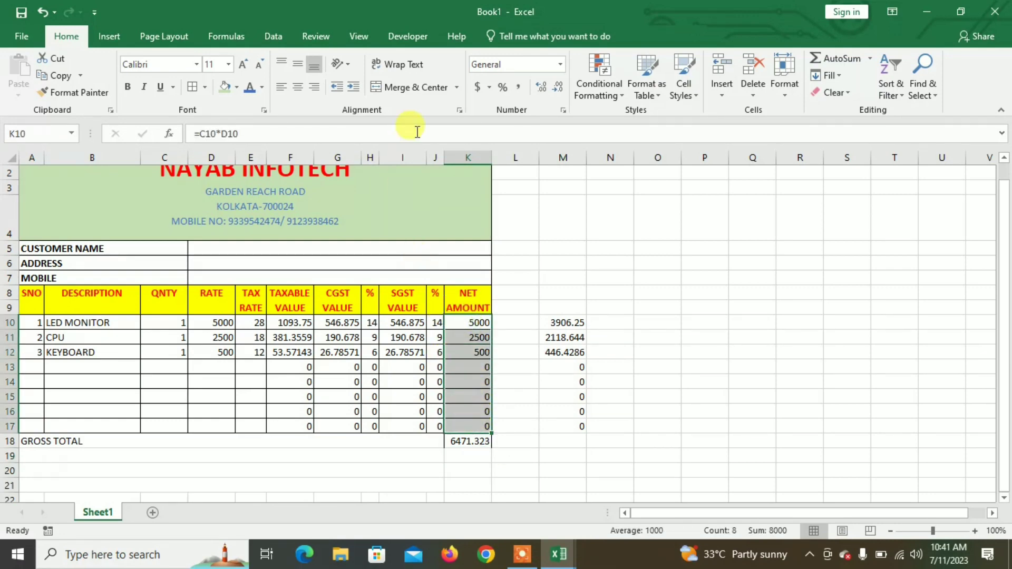
click(520, 87)
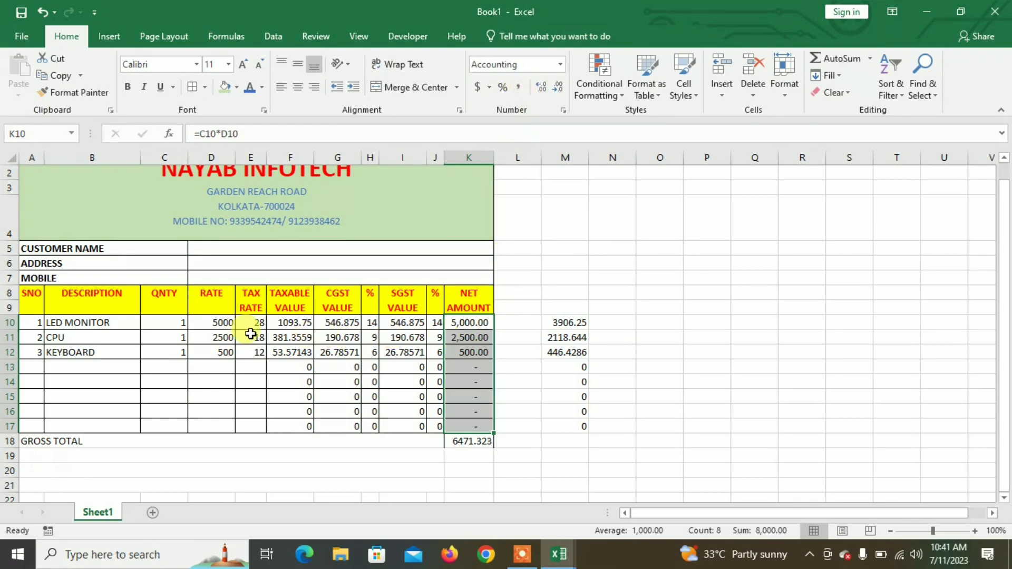
mouse_move(218, 322)
mouse_down()
mouse_move(350, 373)
mouse_move(438, 426)
mouse_up()
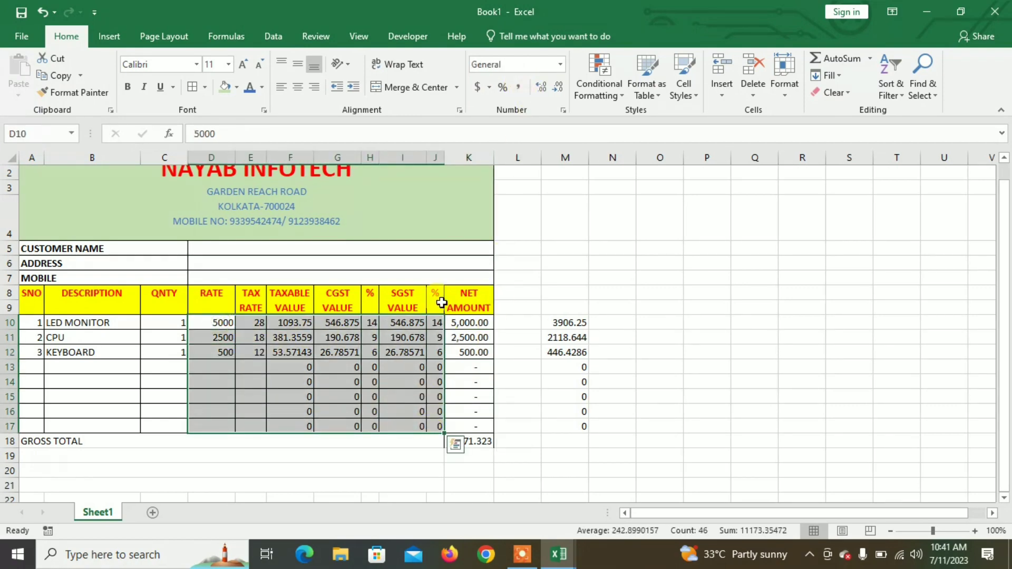
click(520, 87)
click(404, 421)
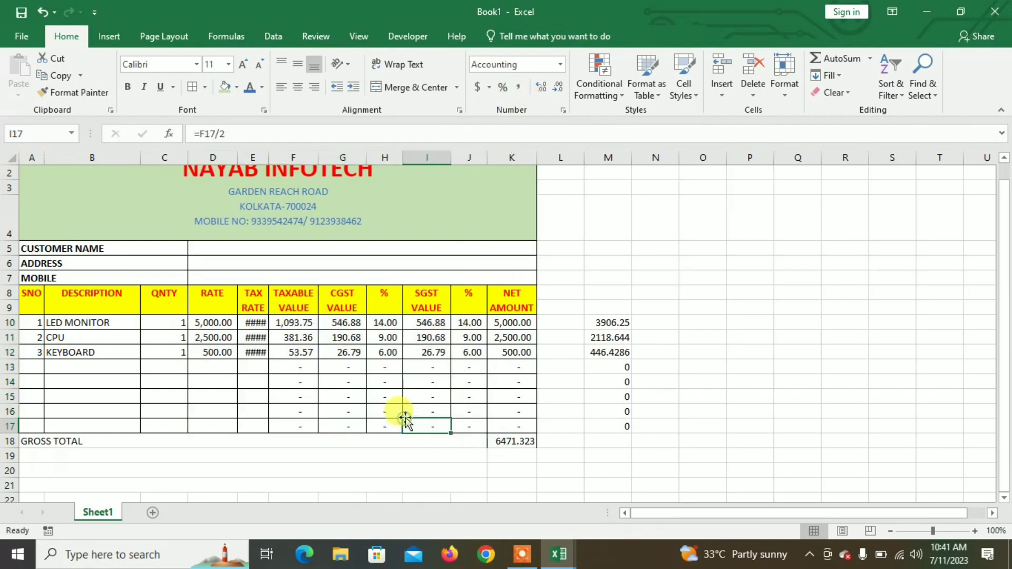
drag(268, 158, 295, 158)
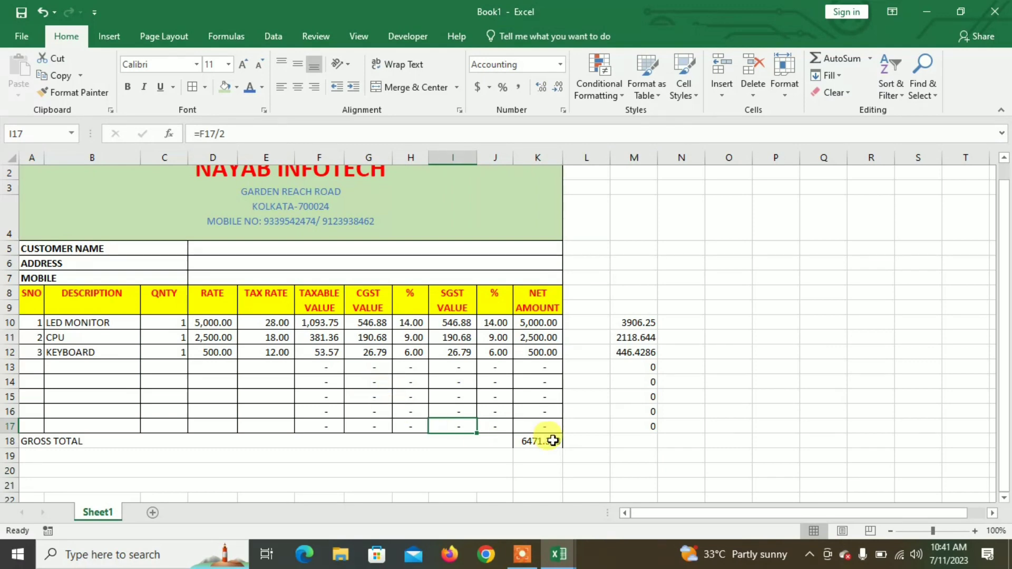
click(533, 443)
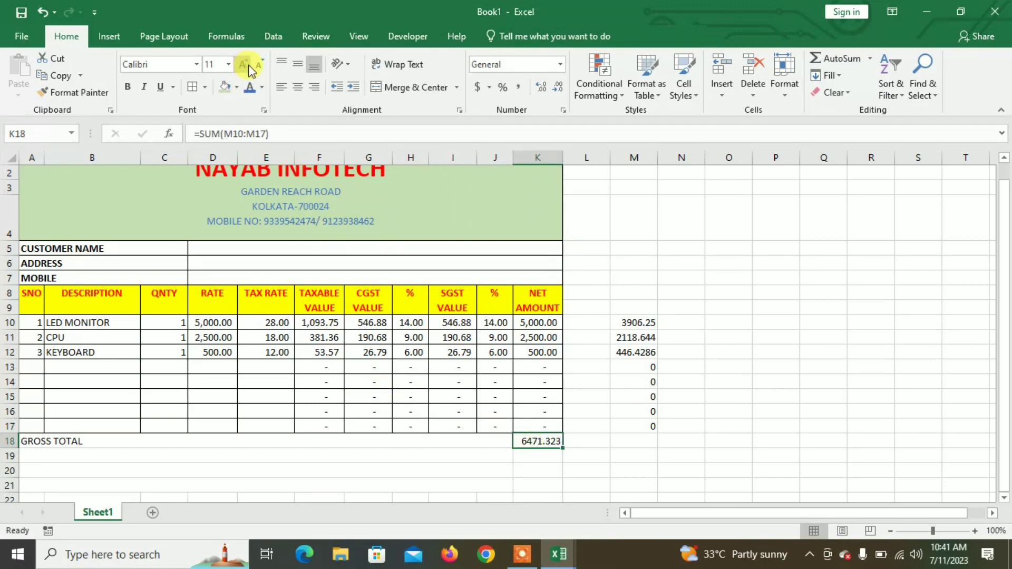
Step: Hide the M10:M17 helper figures with the custom number format ;;;
drag(630, 323, 643, 426)
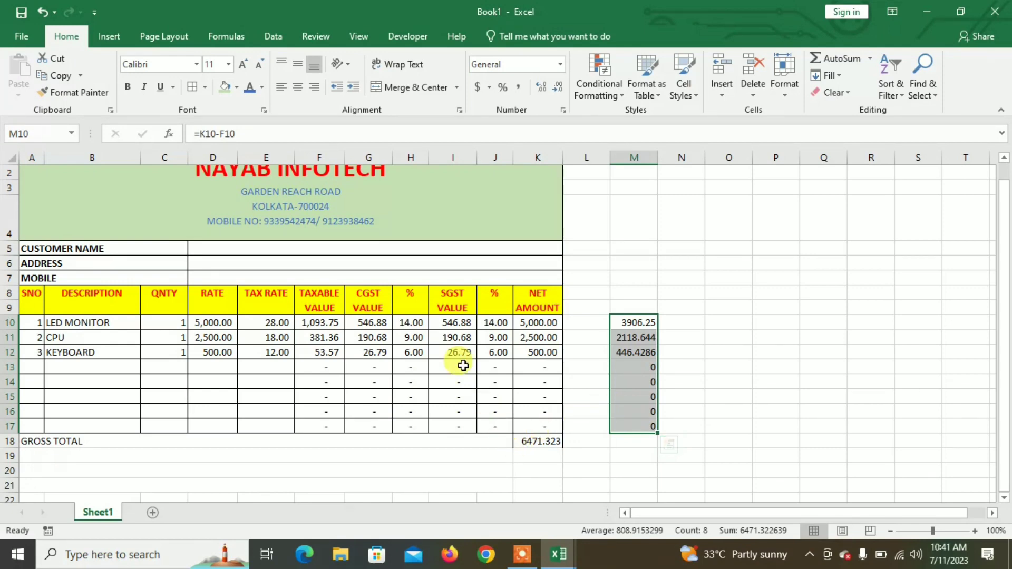
click(261, 87)
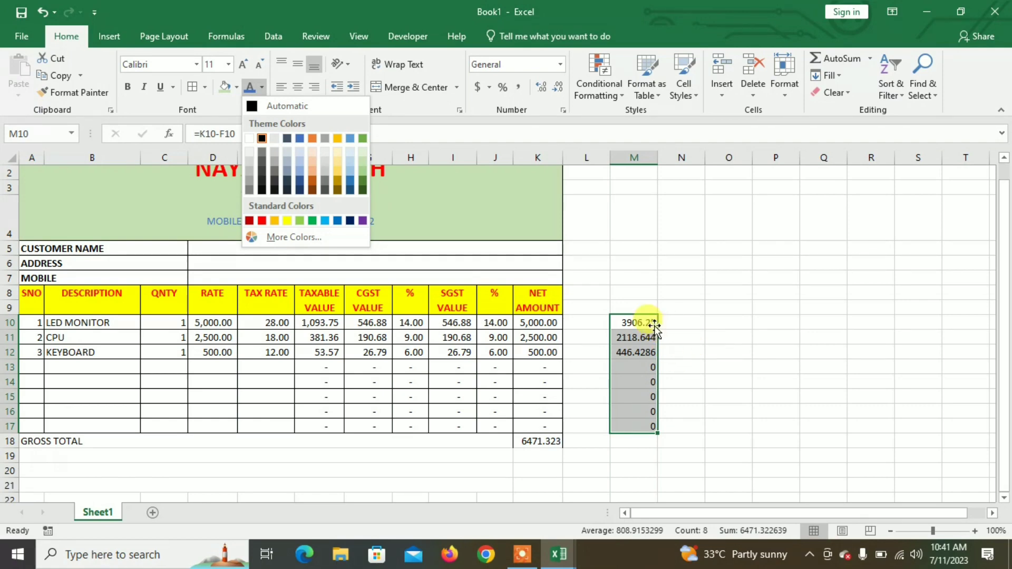
click(651, 324)
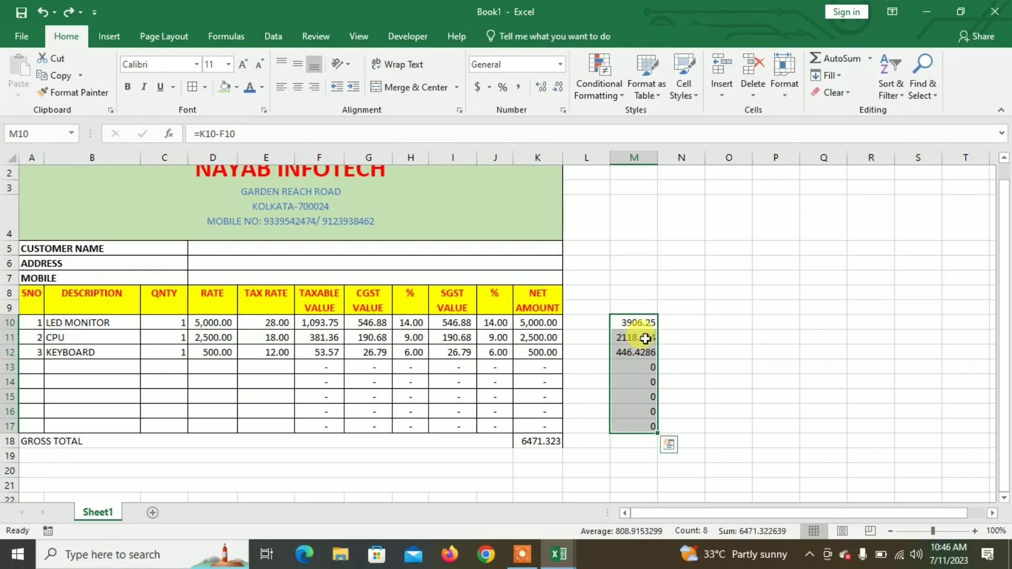
drag(642, 321, 653, 419)
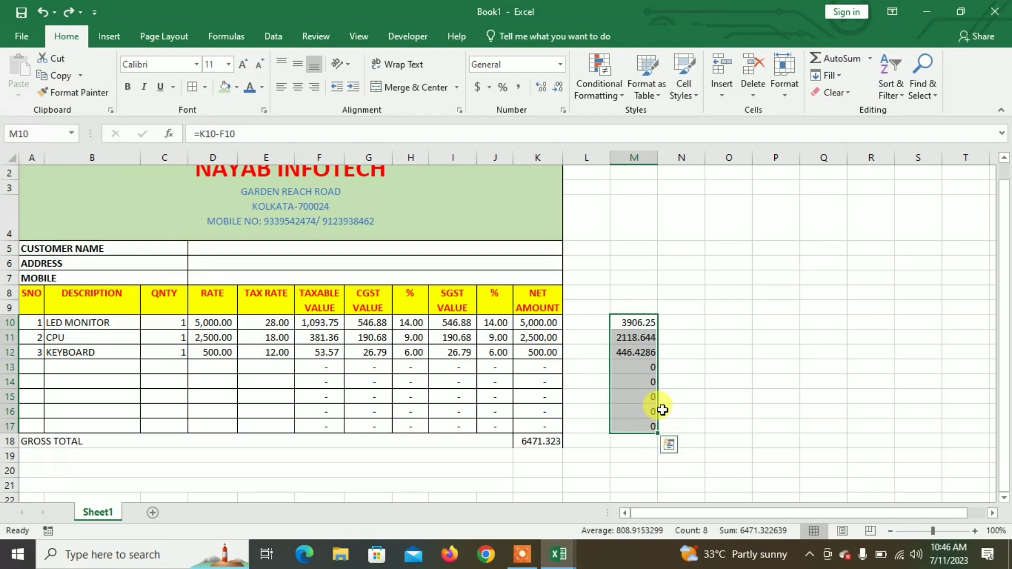
key(ctrl+1)
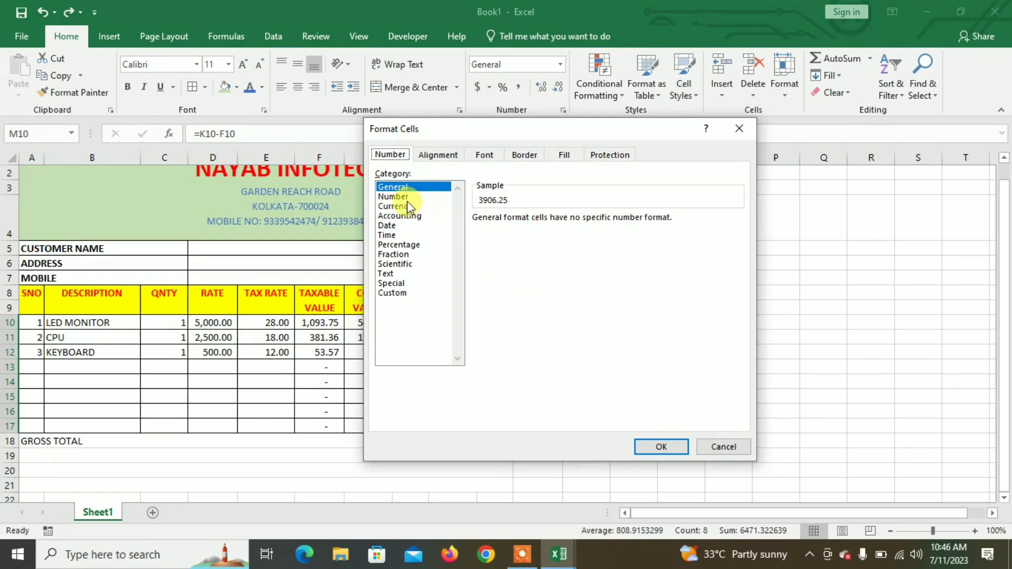
click(404, 295)
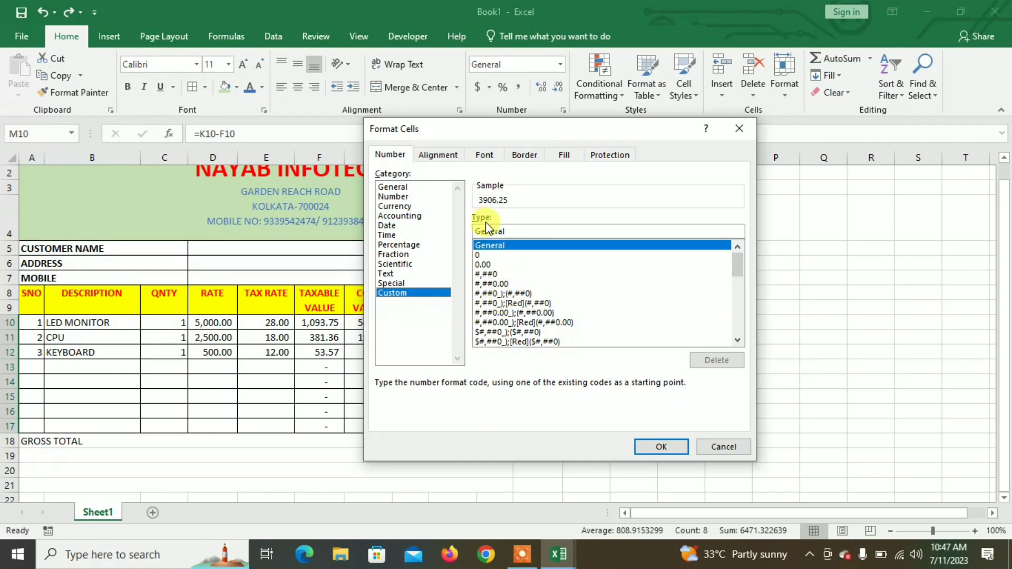
click(518, 232)
drag(461, 240, 460, 232)
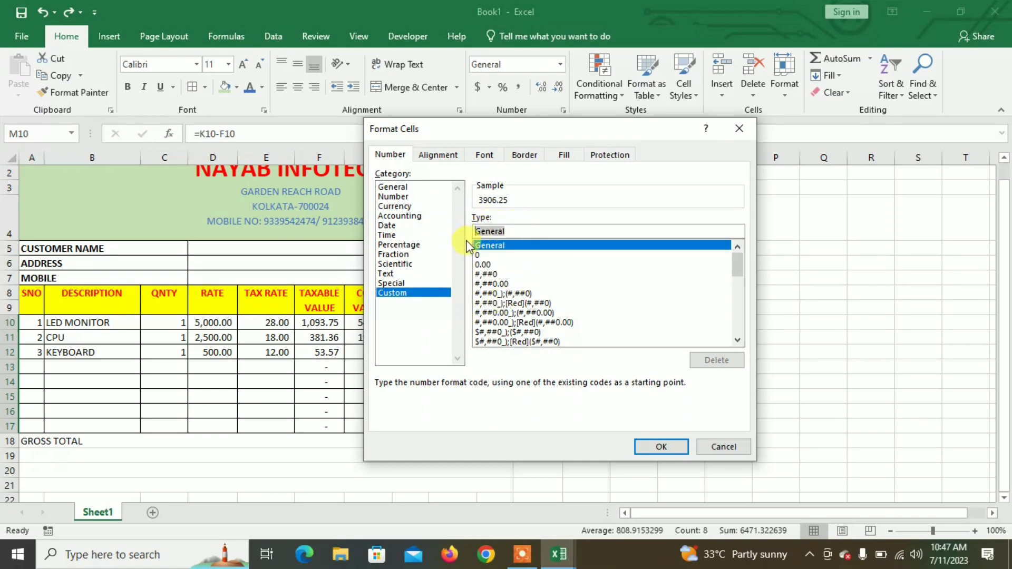
text(;;;)
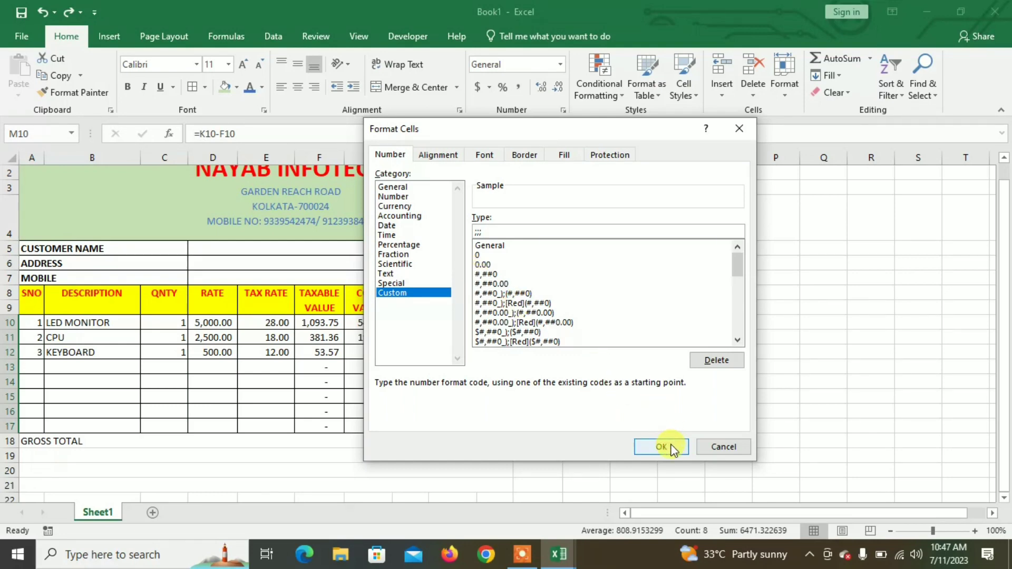
click(662, 447)
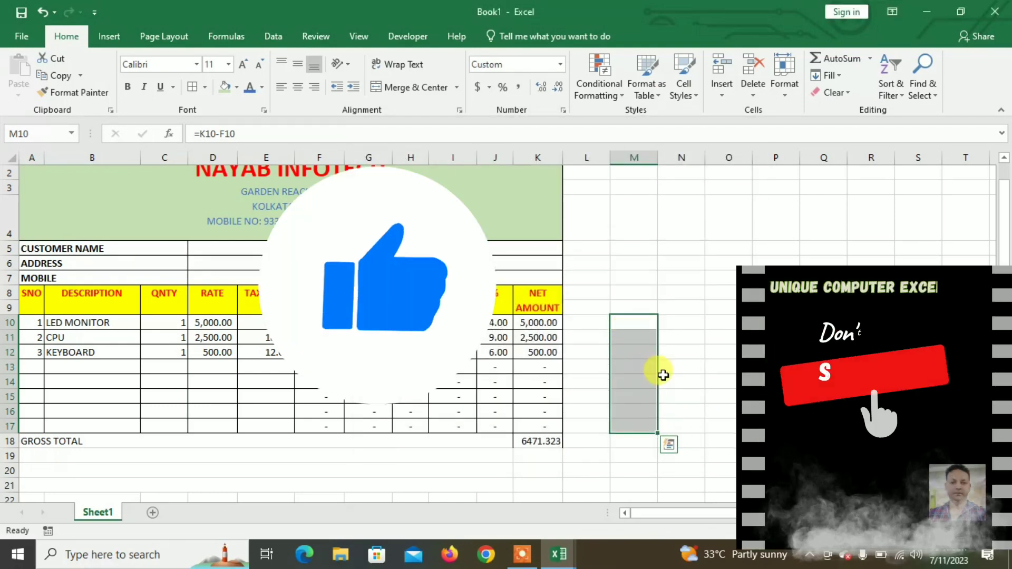
Step: Label row 19 CENTRAL TAX(CGST), correcting the CENTRAT typo
click(686, 381)
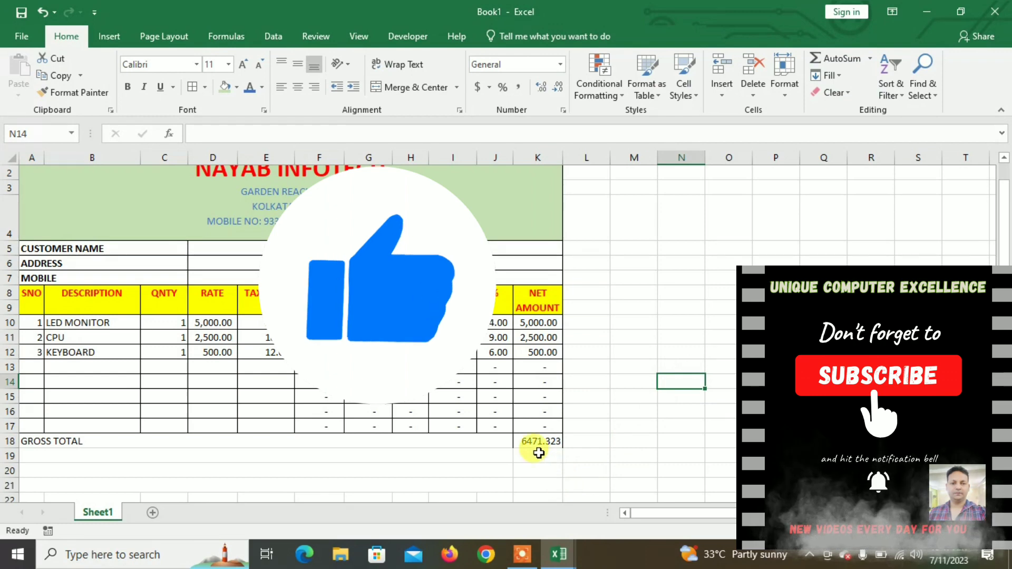
click(195, 457)
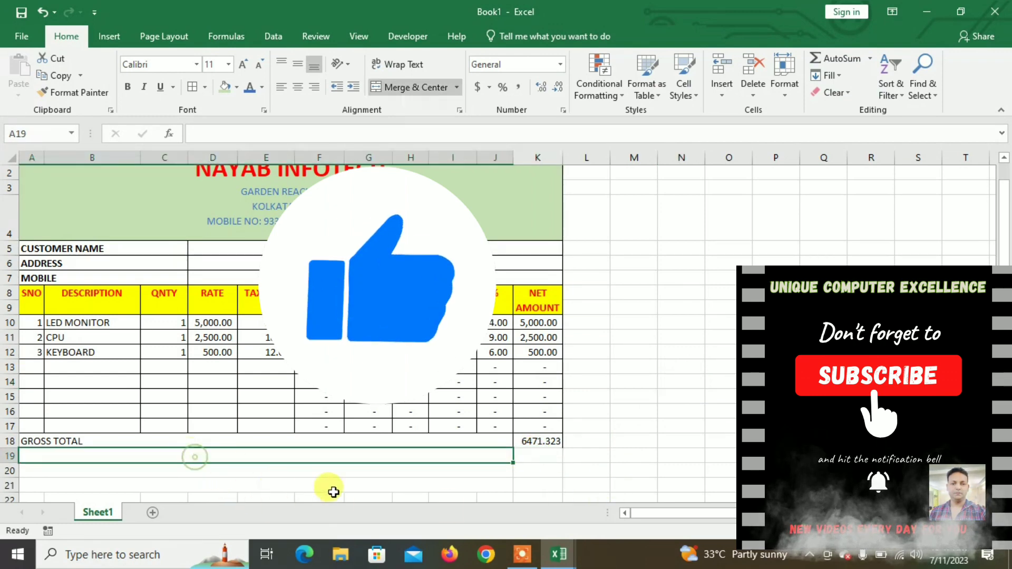
text(CGST)
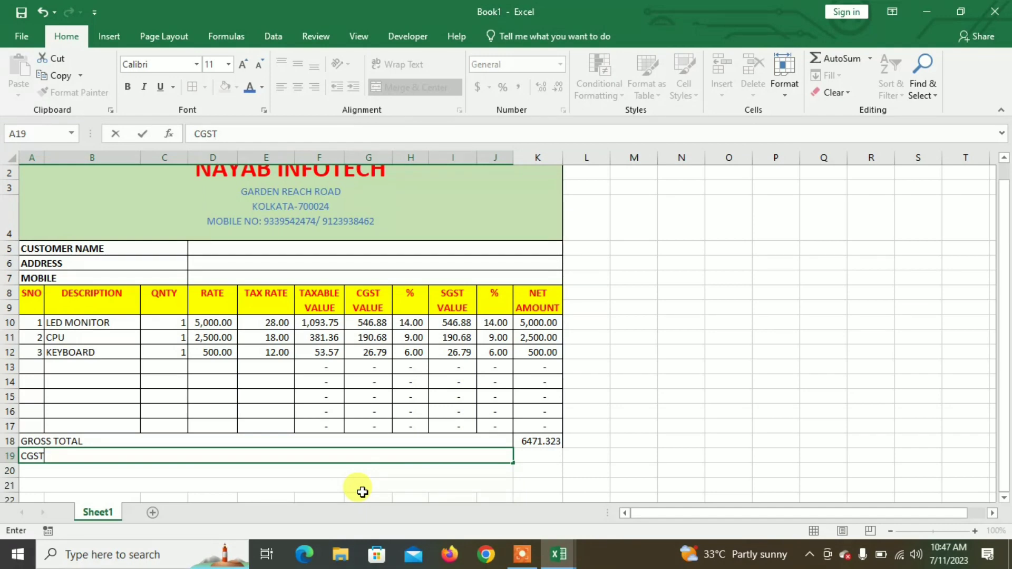
key(Return)
key(Up)
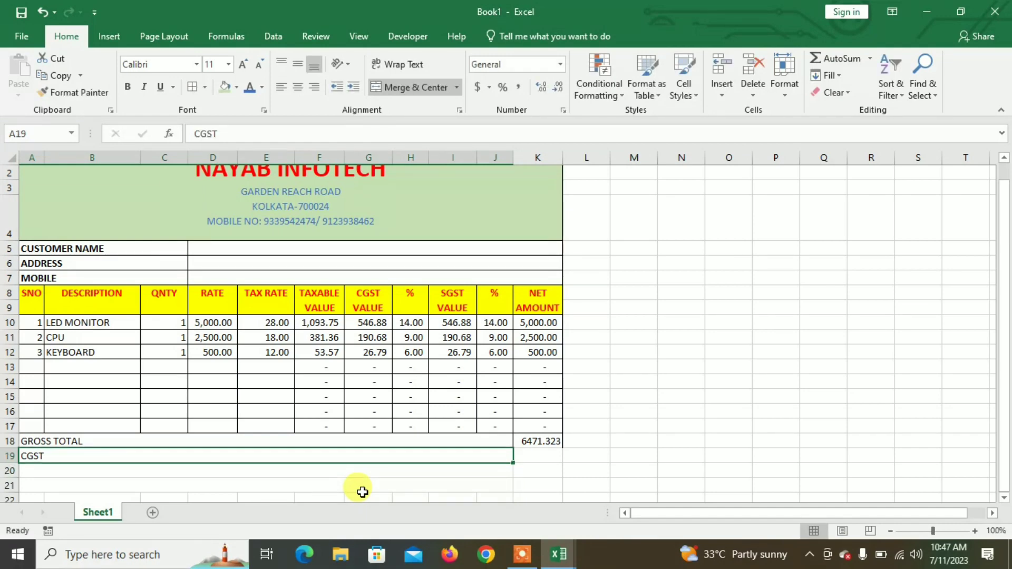
text(CENTRAT TAX()
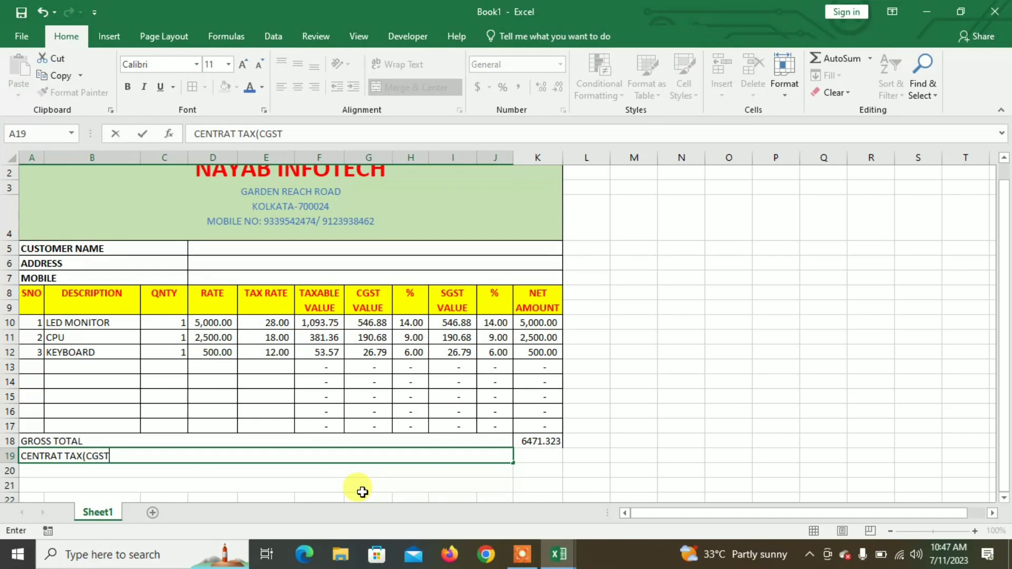
key(Return)
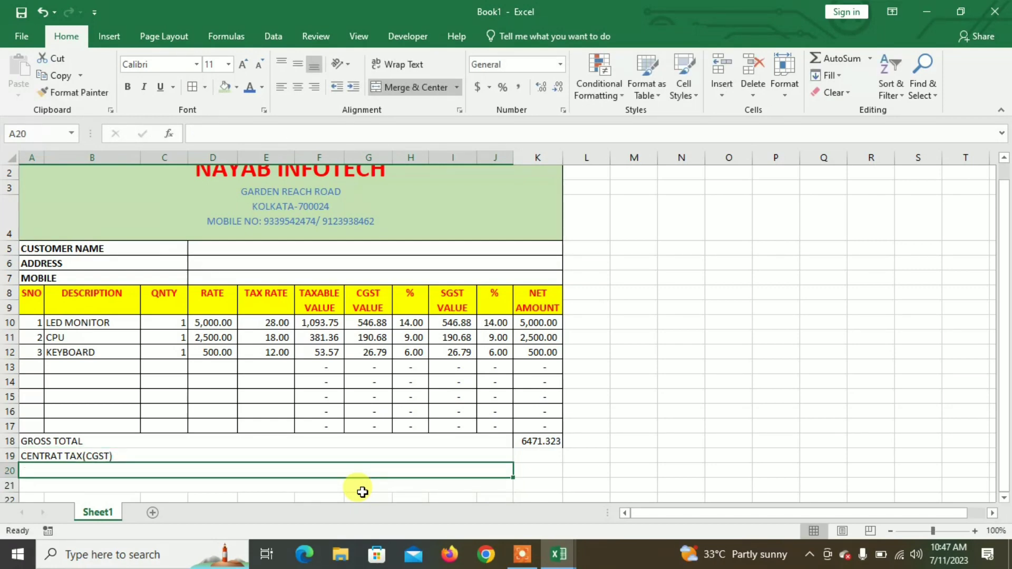
click(62, 453)
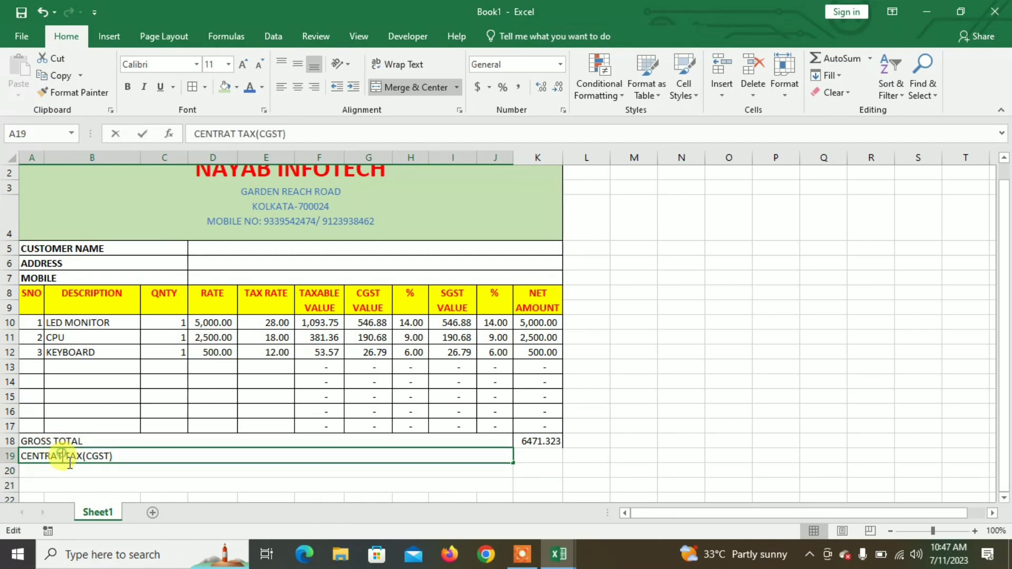
double_click(61, 454)
key(BackSpace)
text(L)
key(Return)
Step: Label rows 20 and 21 STATE TAX(SGST) and NET TOTAL AMOUNT
text(STATE TAX(SGST)
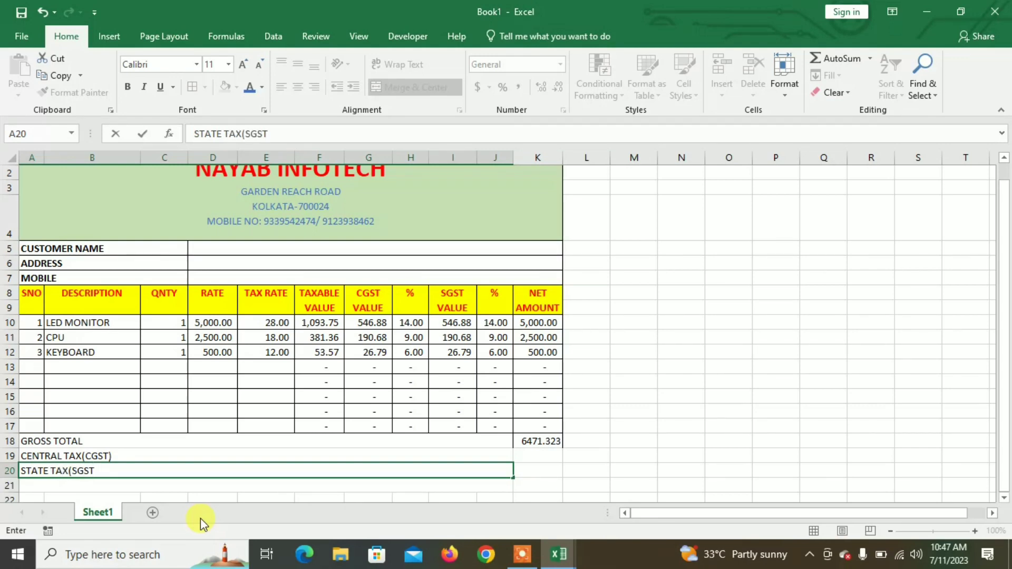
text())
key(Return)
text(NET TOTAL AMOUNT)
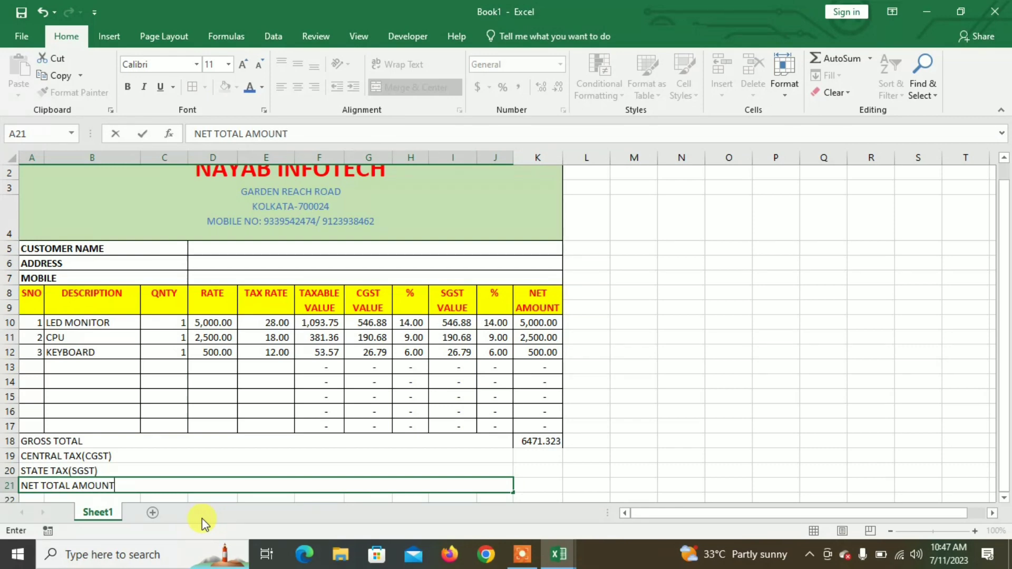
key(Tab)
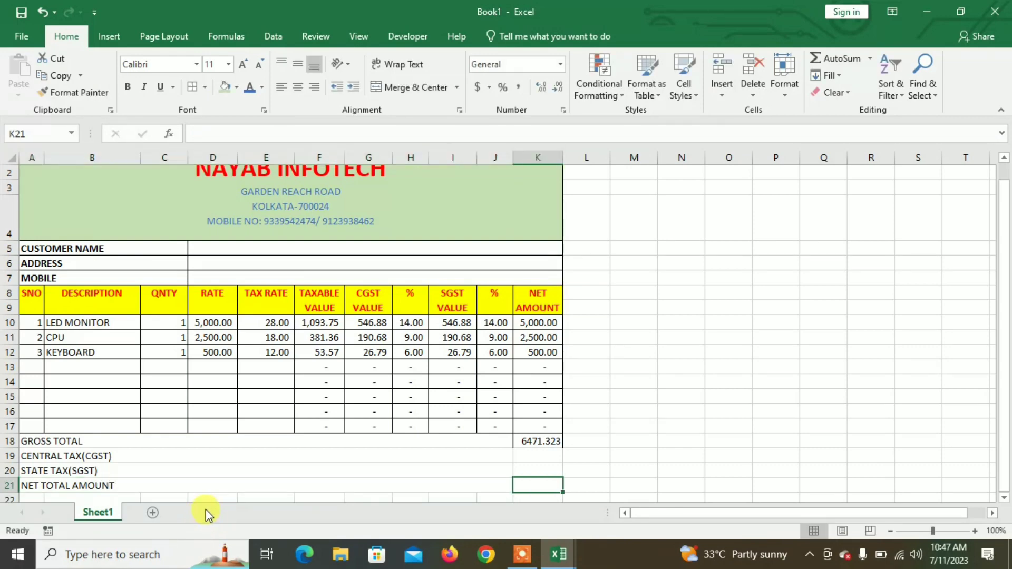
Step: Put all borders on A18:K21, set the K18 gross total to 14 pt, and widen column K
drag(295, 441, 520, 480)
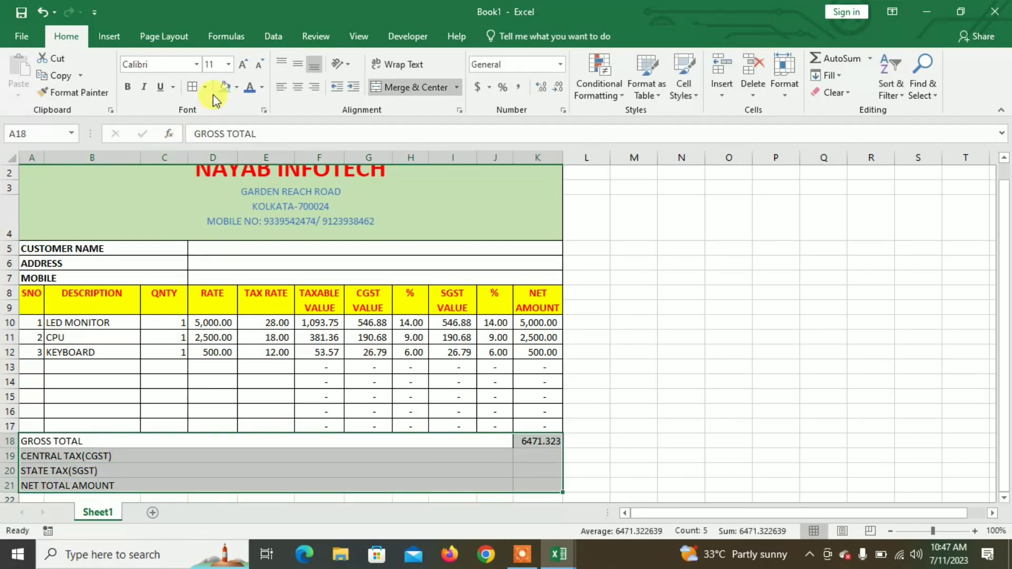
click(192, 88)
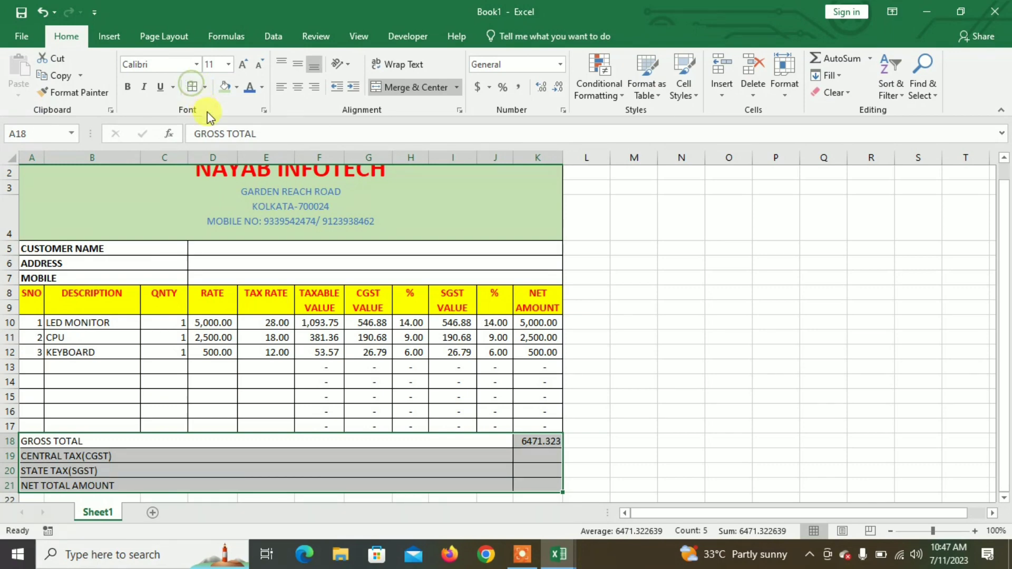
click(533, 440)
click(243, 64)
click(243, 64)
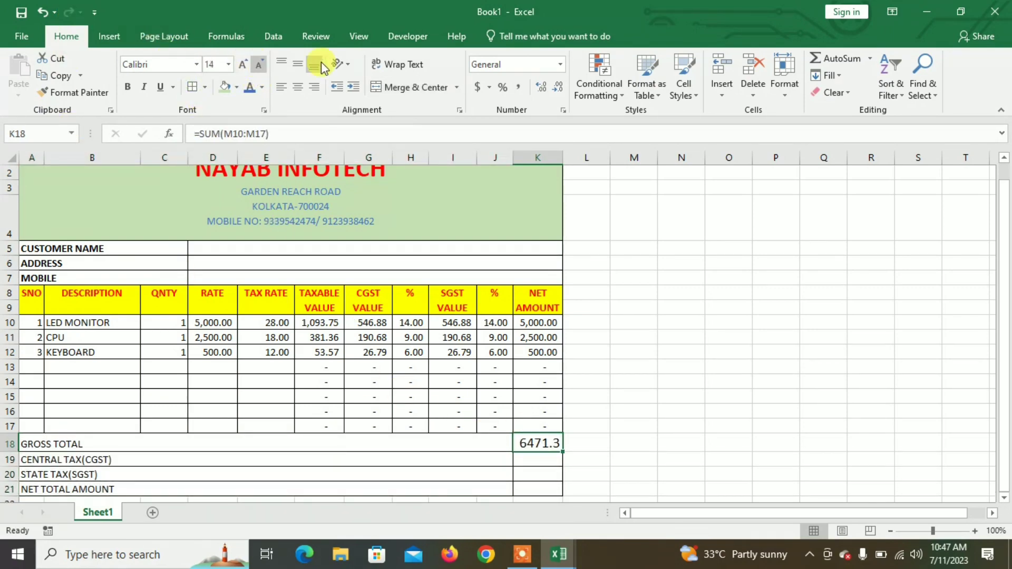
double_click(563, 153)
drag(602, 158, 574, 167)
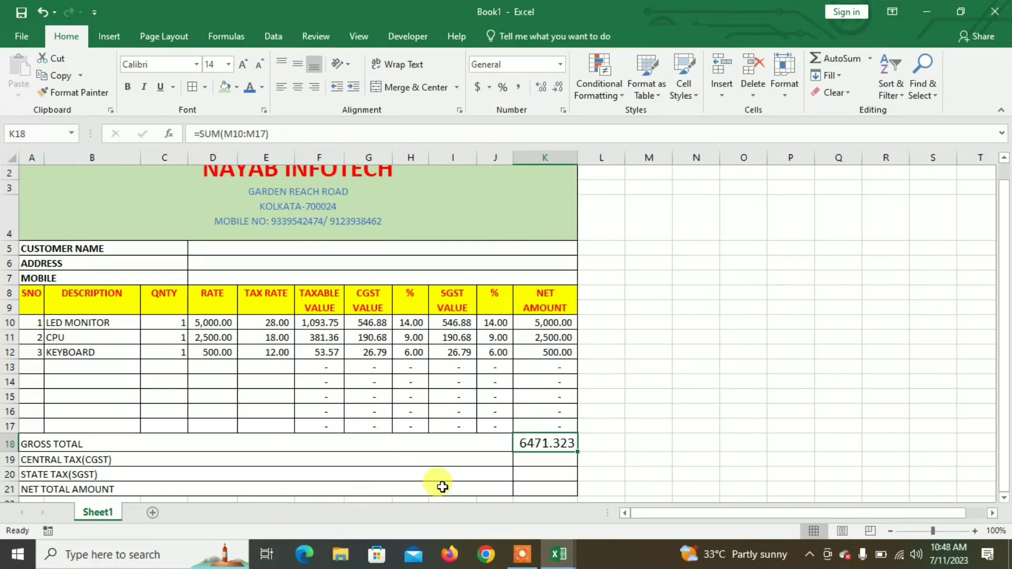
click(543, 461)
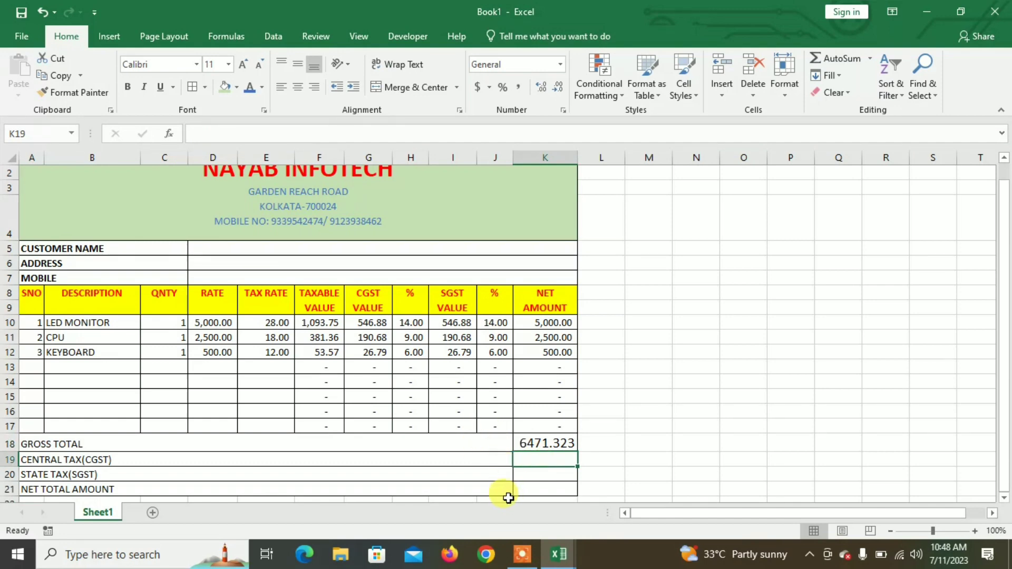
Step: Enter =SUM(G10:G17) in K19 and =SUM(I10:I17) in K20 for the CGST and SGST totals
text(=)
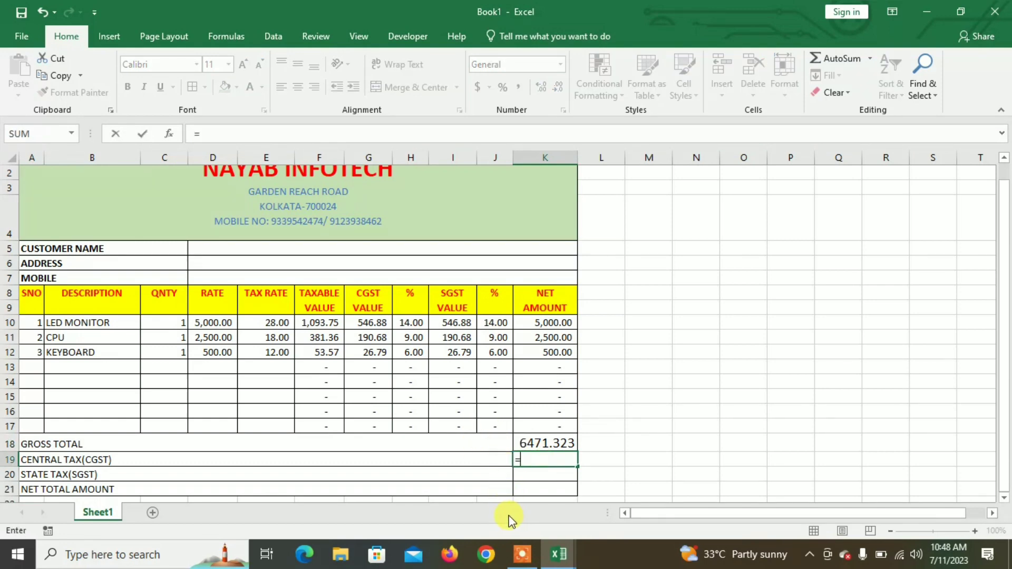
text(SUM)
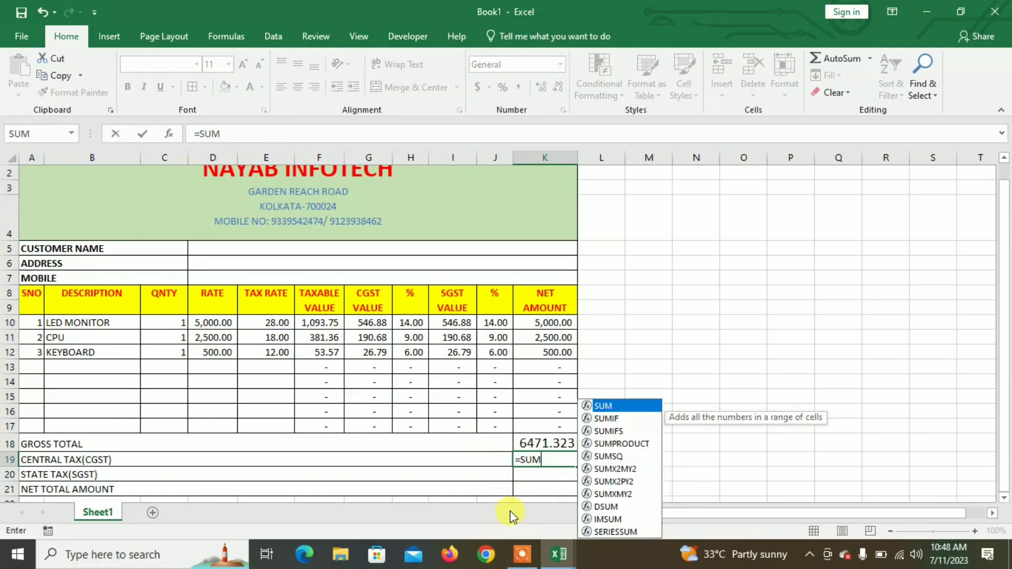
text(()
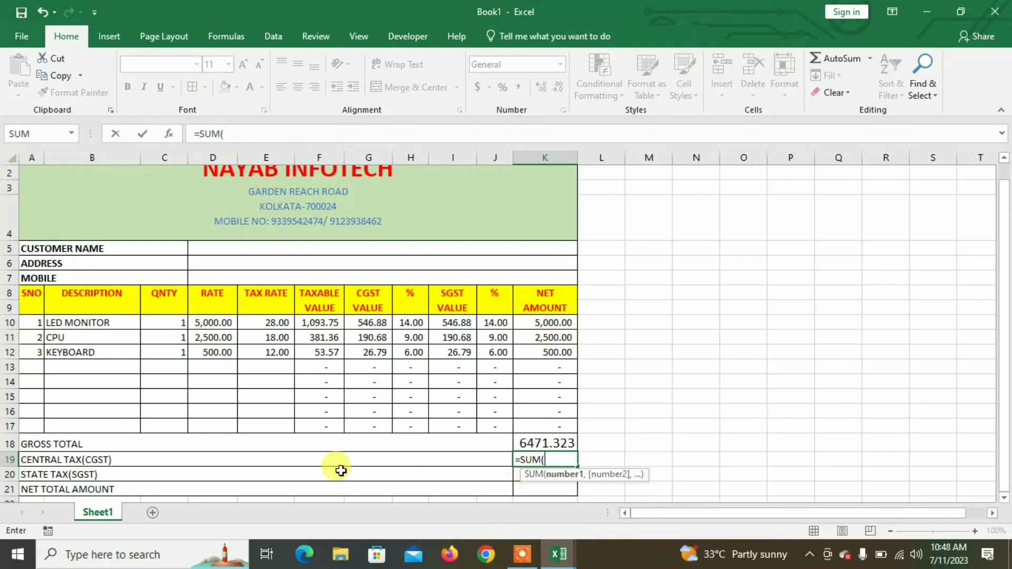
drag(378, 322, 388, 428)
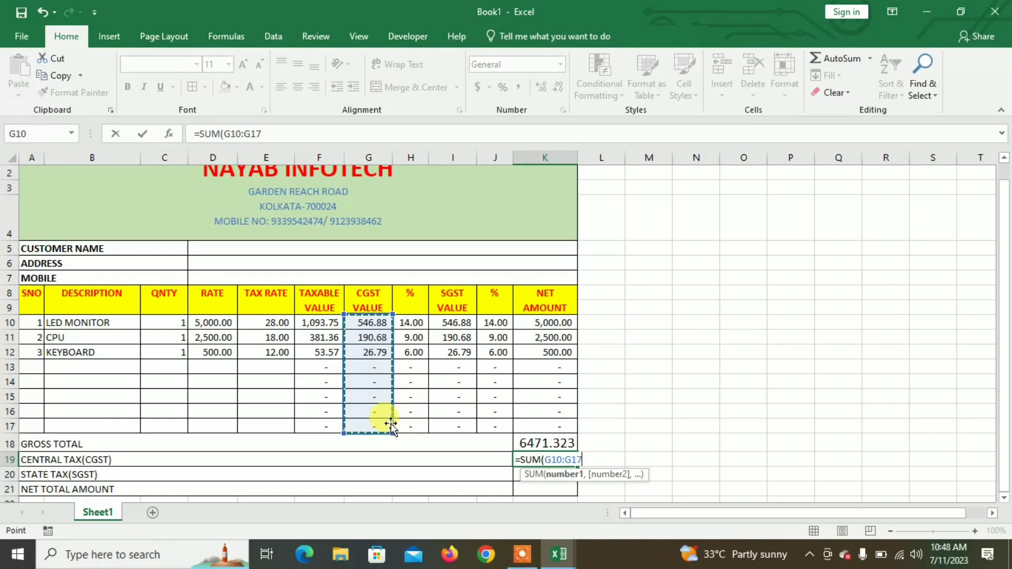
key(Return)
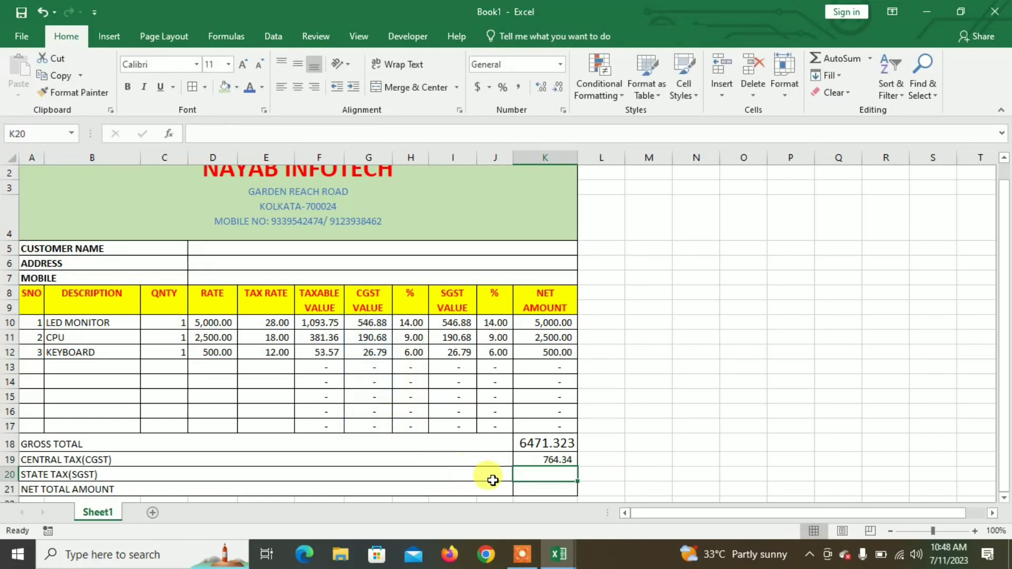
text(=SU)
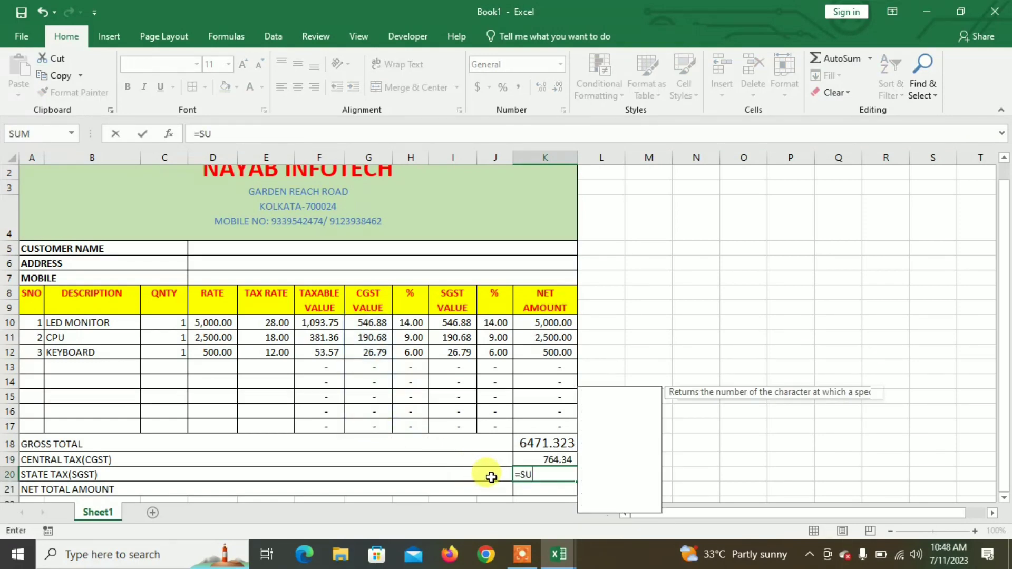
text(M()
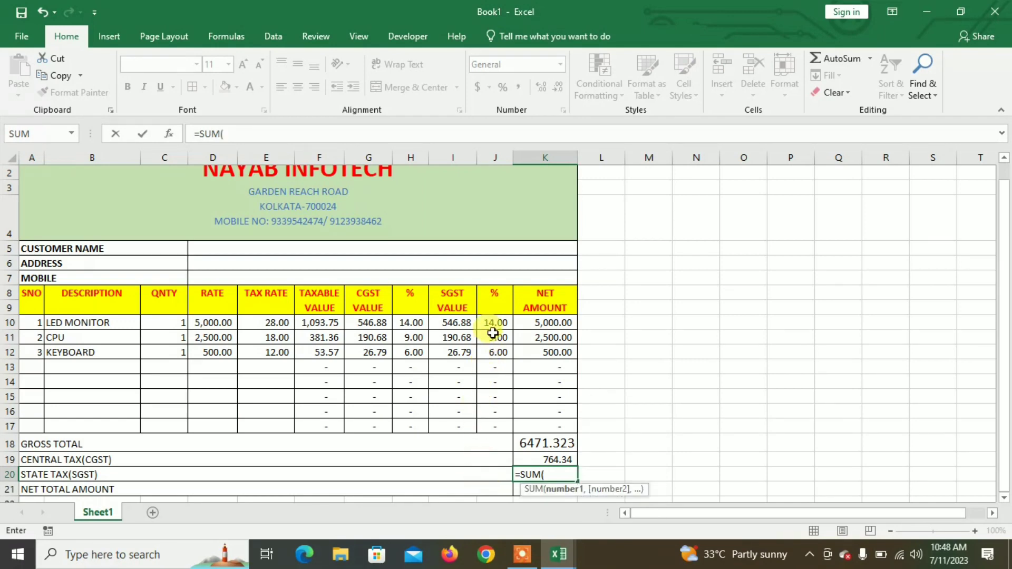
drag(456, 323, 465, 424)
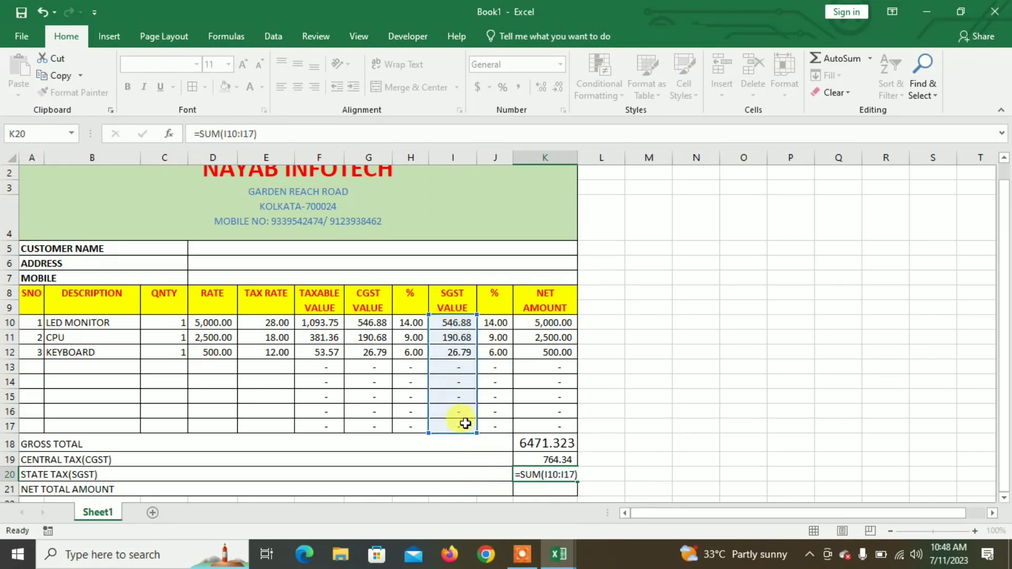
key(Return)
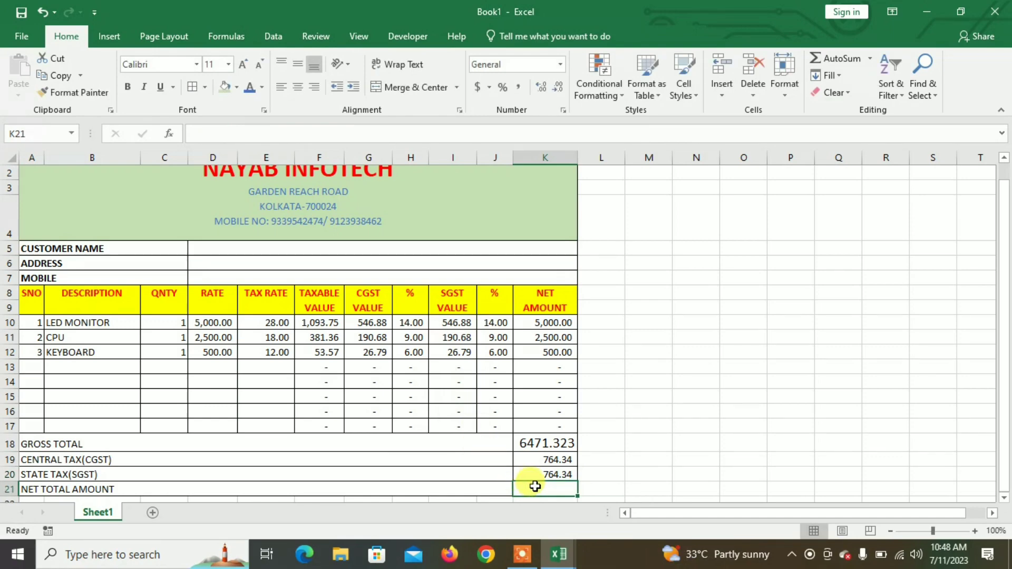
Step: Enter =K18+K19+K20 in K21 as the NET TOTAL AMOUNT
text(=)
click(530, 446)
text(+)
click(535, 458)
text(+)
click(535, 474)
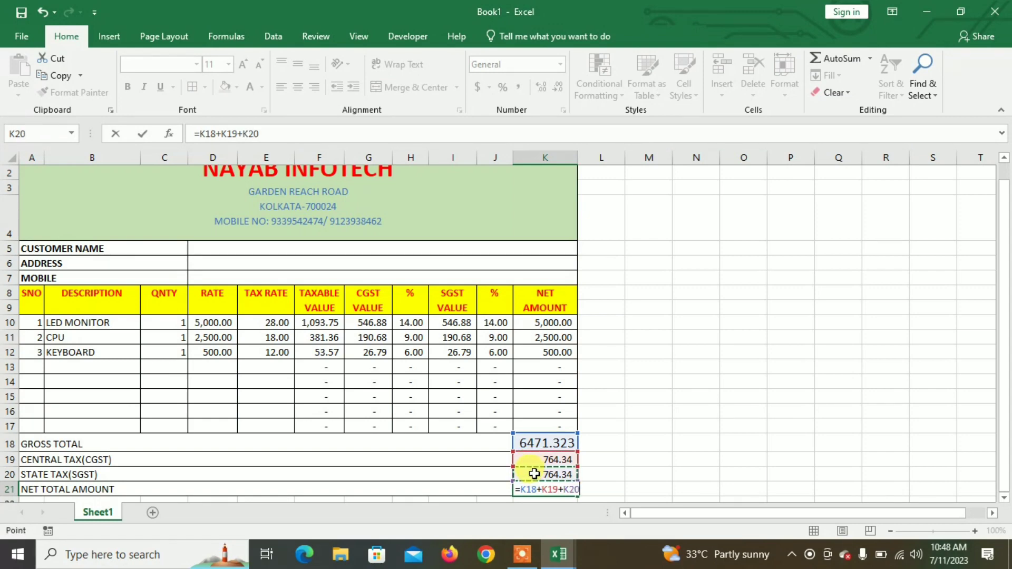
key(Return)
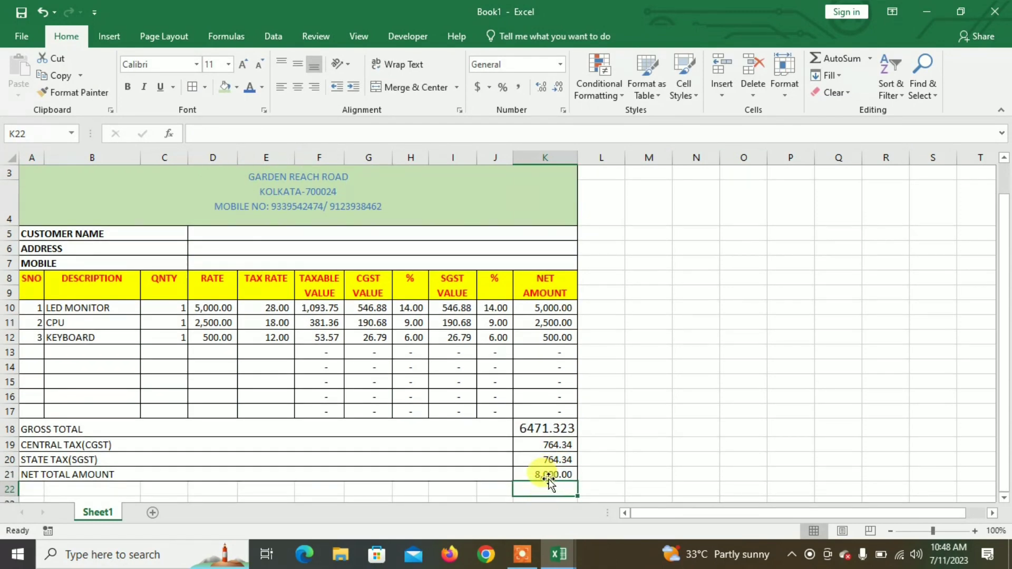
Step: Enlarge the net total in K21 to font size 12
click(548, 473)
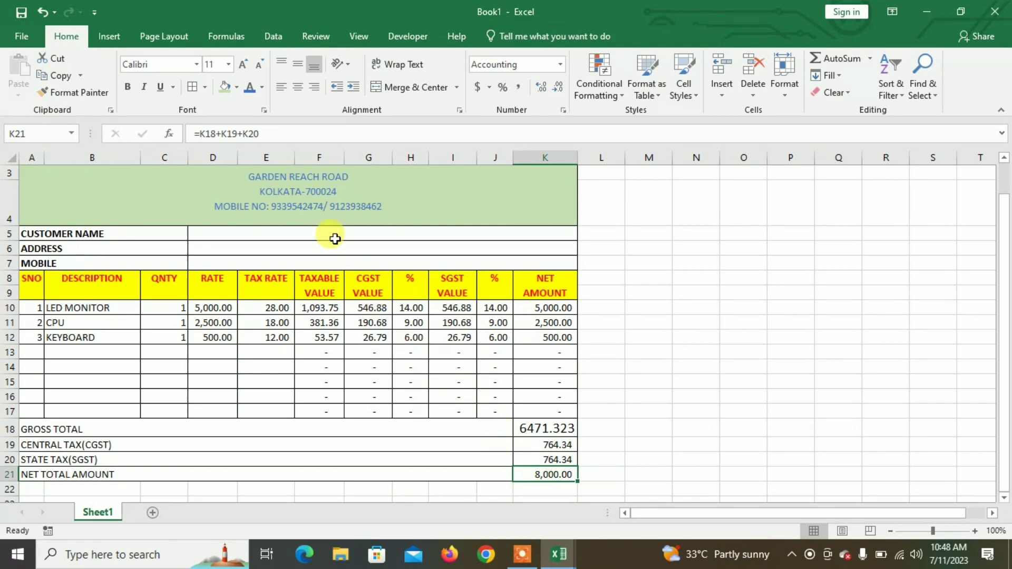
click(244, 64)
click(244, 64)
click(244, 64)
click(260, 65)
click(259, 65)
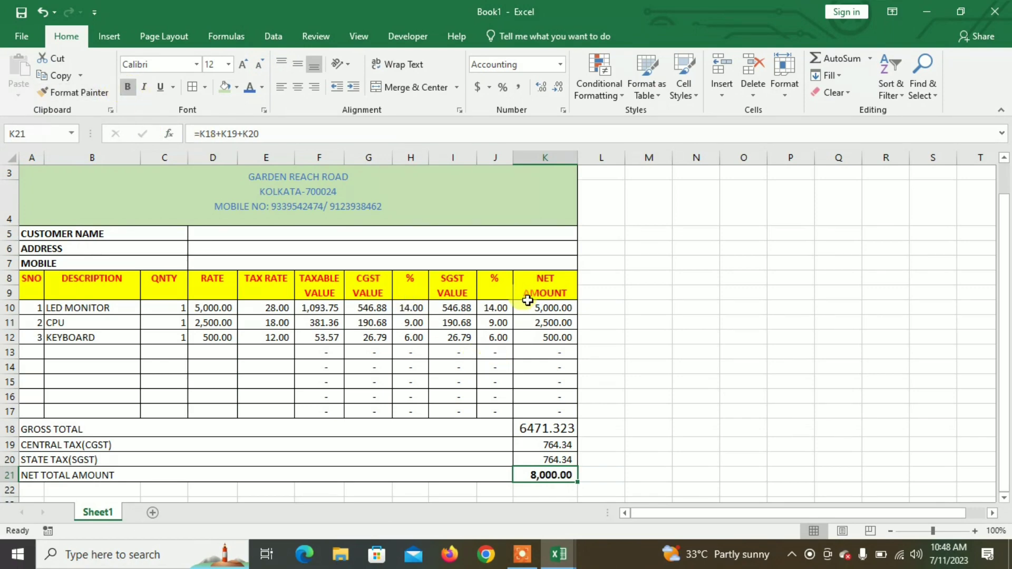
Step: Widen column K so the NET AMOUNT heading fits on one line
drag(580, 157, 597, 158)
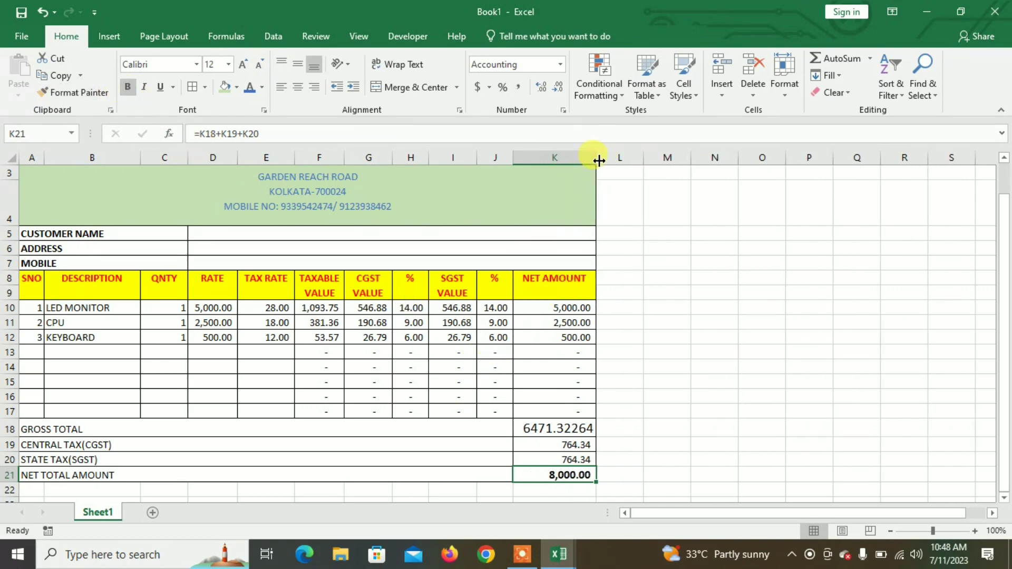
click(571, 427)
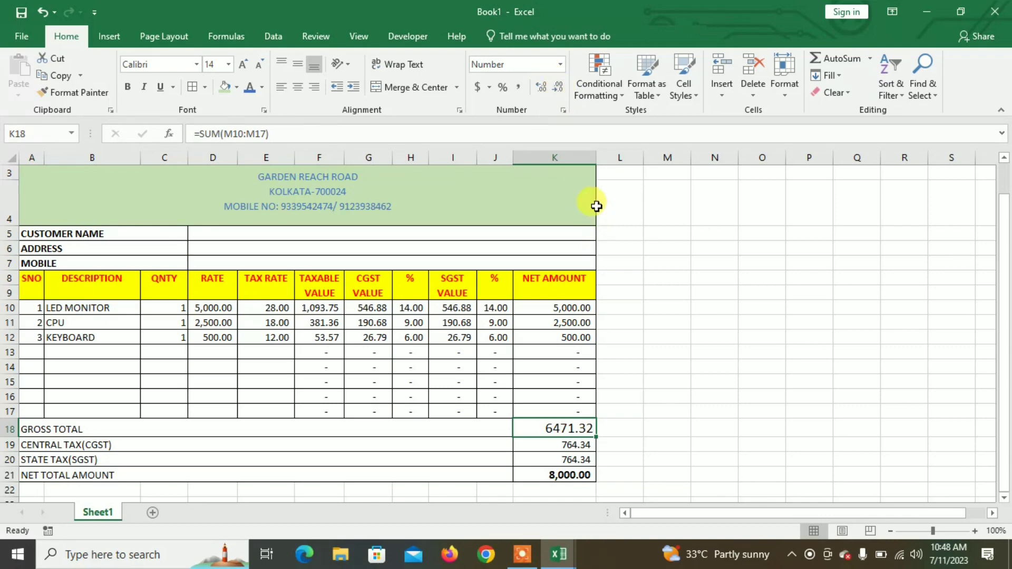
drag(589, 157, 585, 158)
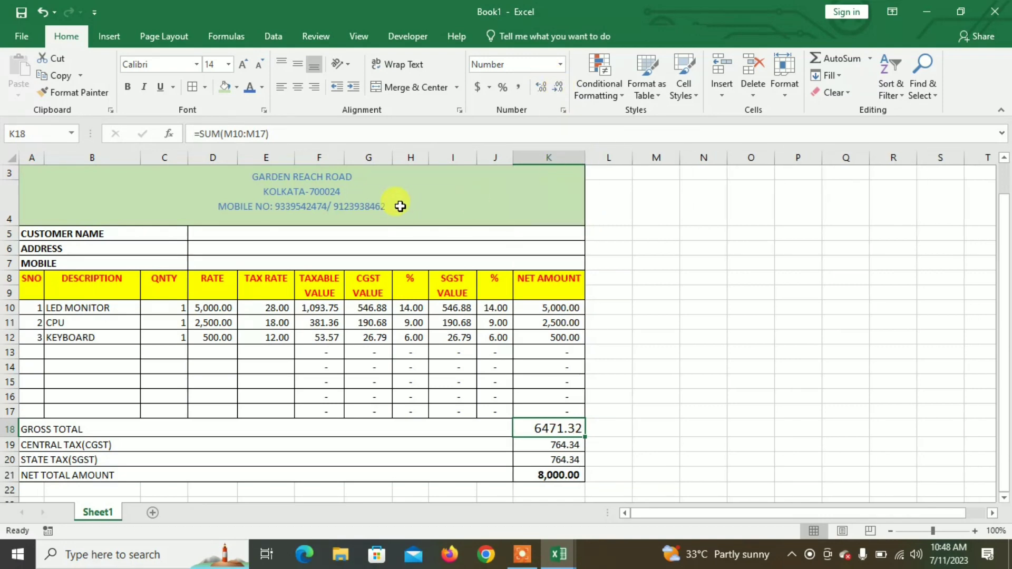
click(402, 208)
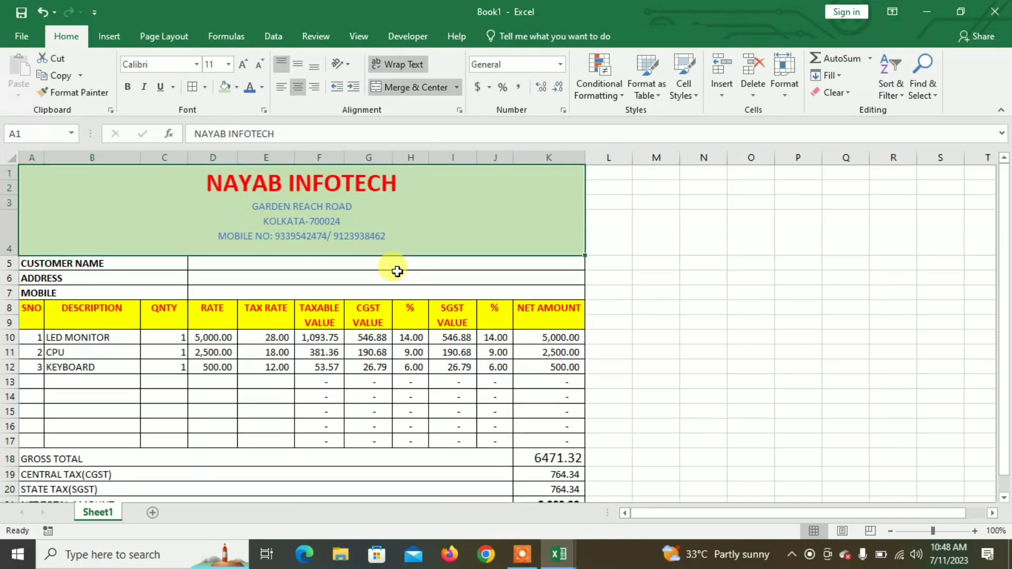
scroll(397, 272, down, 1)
scroll(397, 273, up, 1)
scroll(397, 273, down, 1)
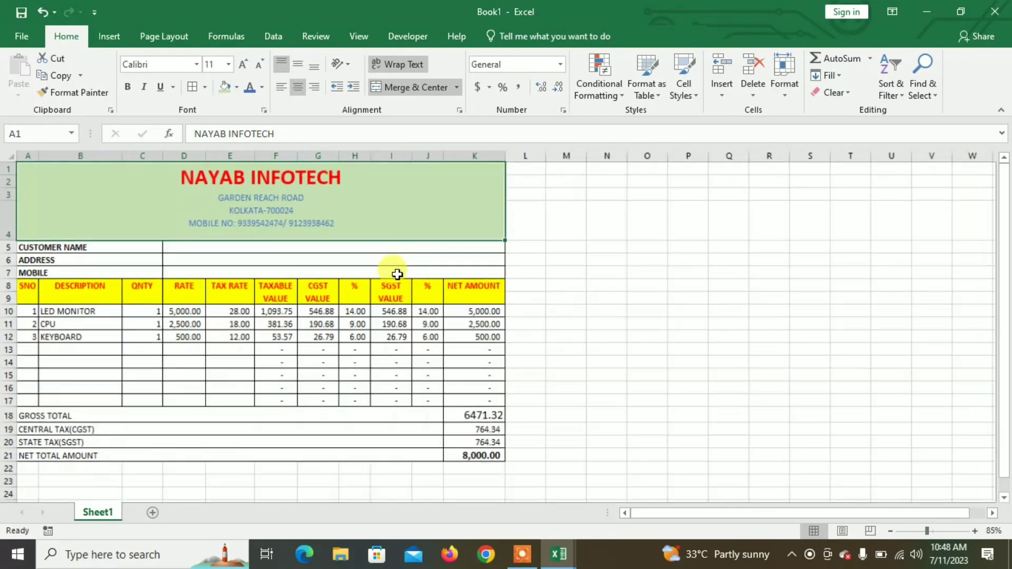
scroll(400, 286, up, 1)
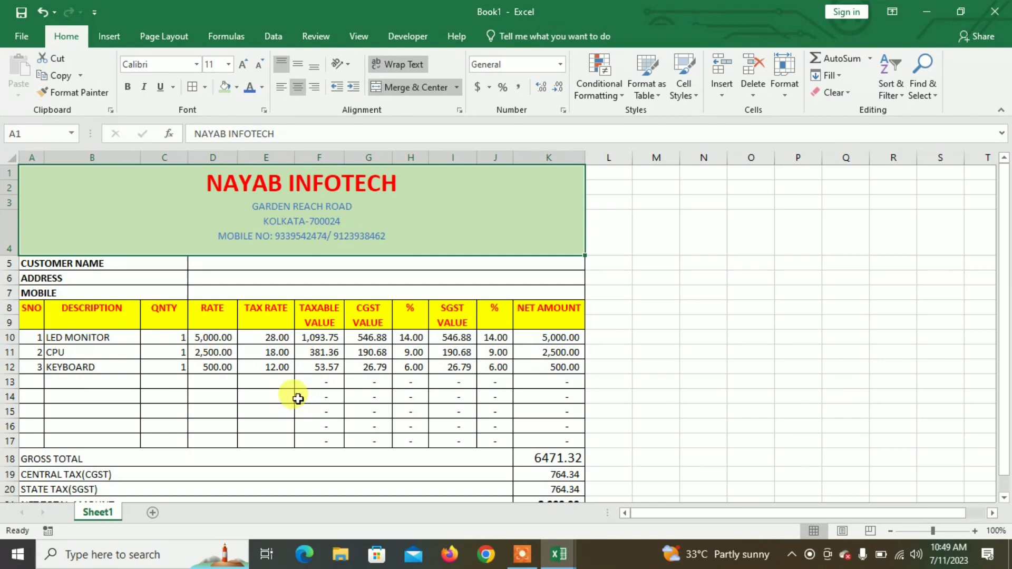
Step: Make the item descriptions in B10:B17 bold at font size 12
drag(90, 341, 114, 443)
click(127, 87)
click(243, 64)
click(242, 65)
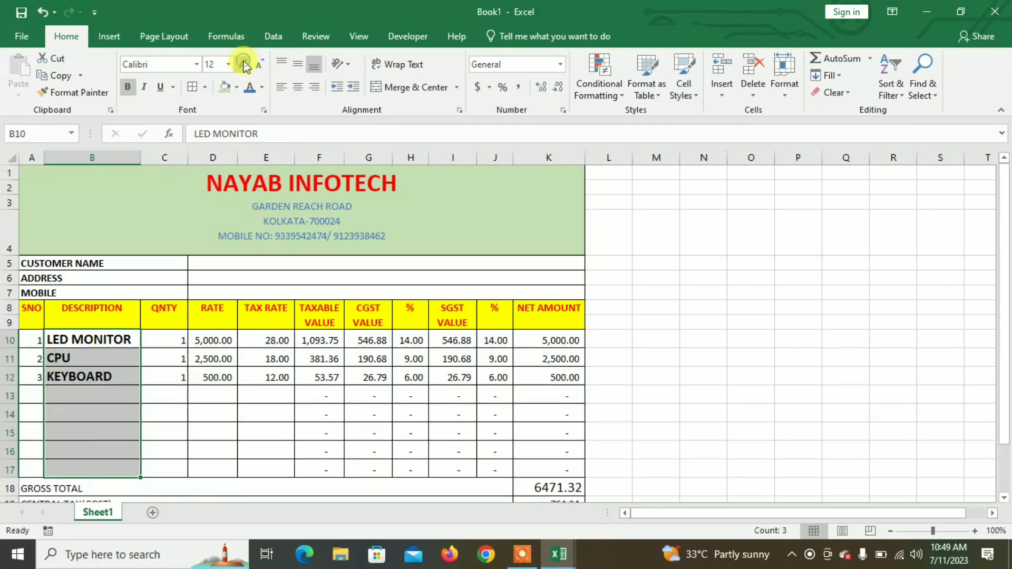
click(260, 64)
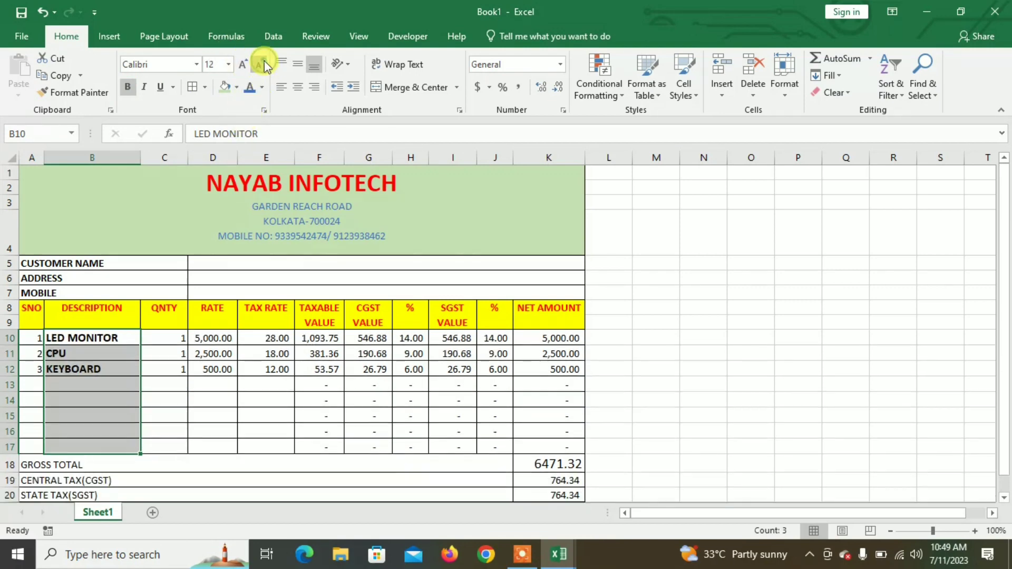
Step: Fill the description cells B10:B17 with light orange
click(238, 87)
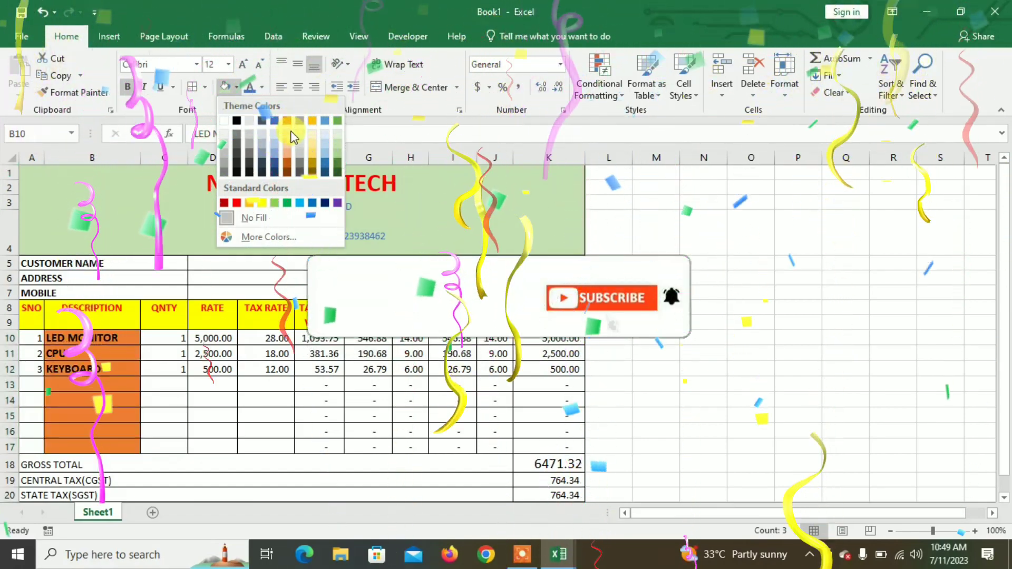
click(290, 152)
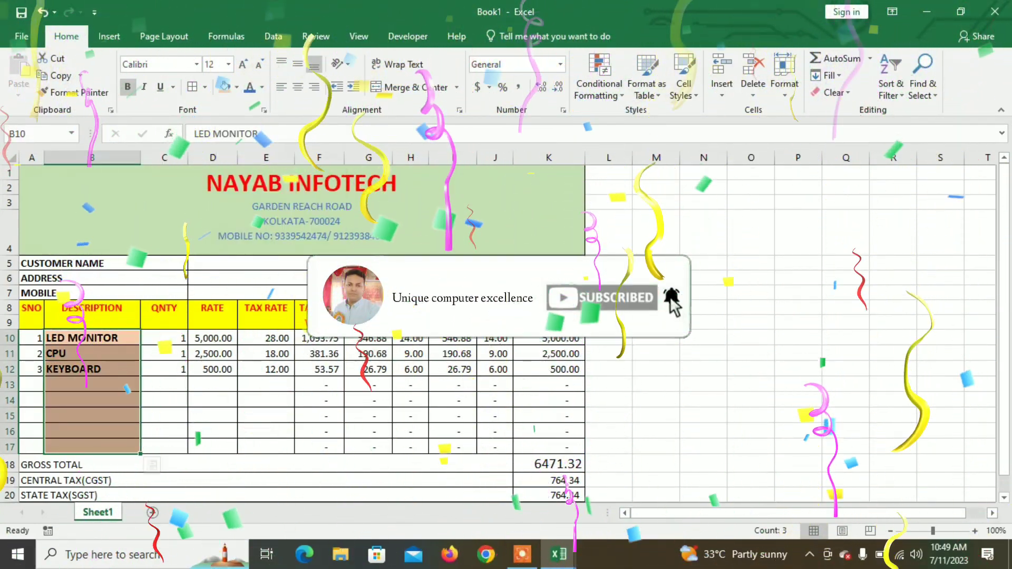
click(385, 398)
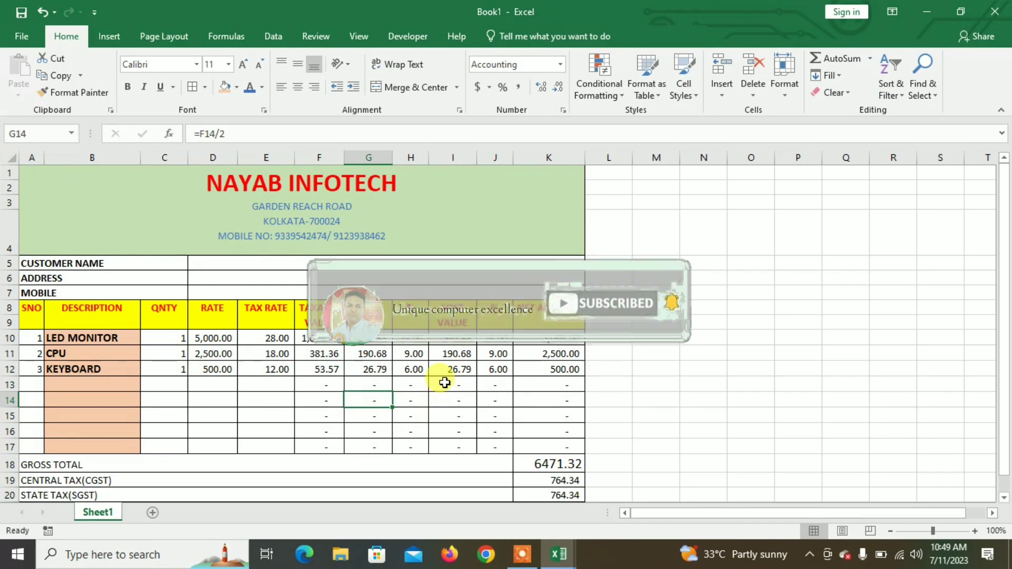
Step: Check the net amount formula in K14
click(548, 400)
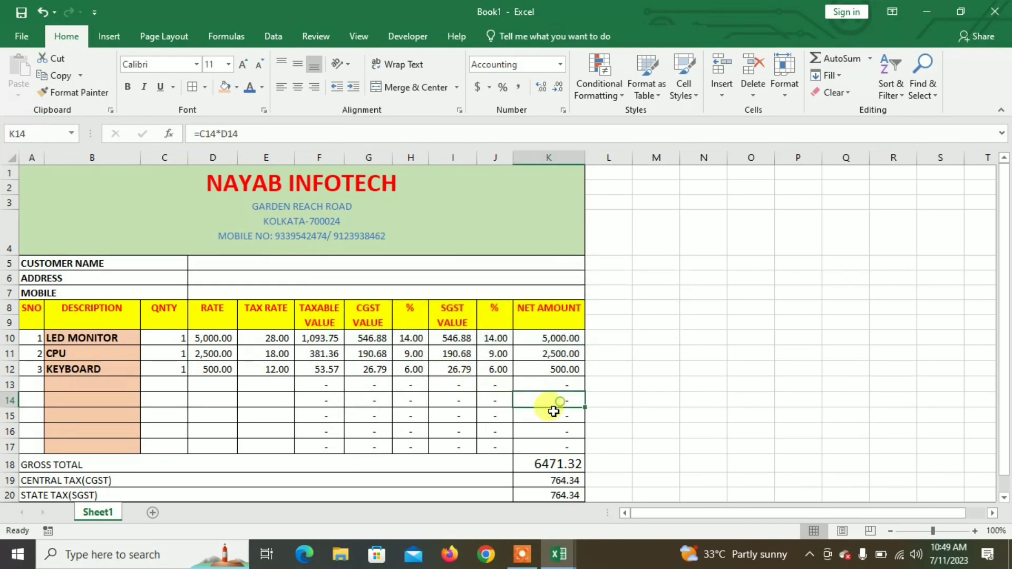
scroll(511, 436, down, 1)
scroll(506, 431, up, 1)
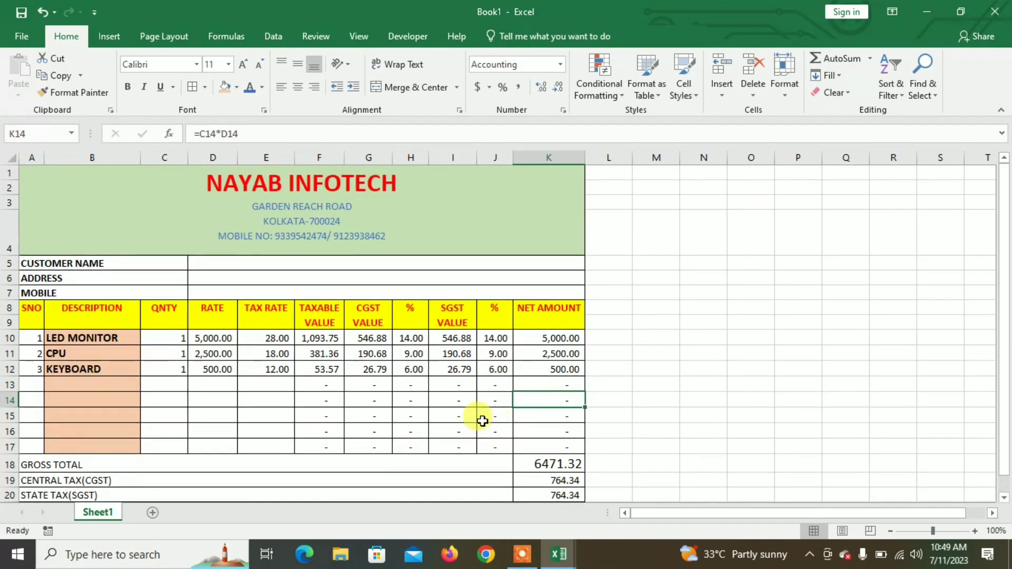